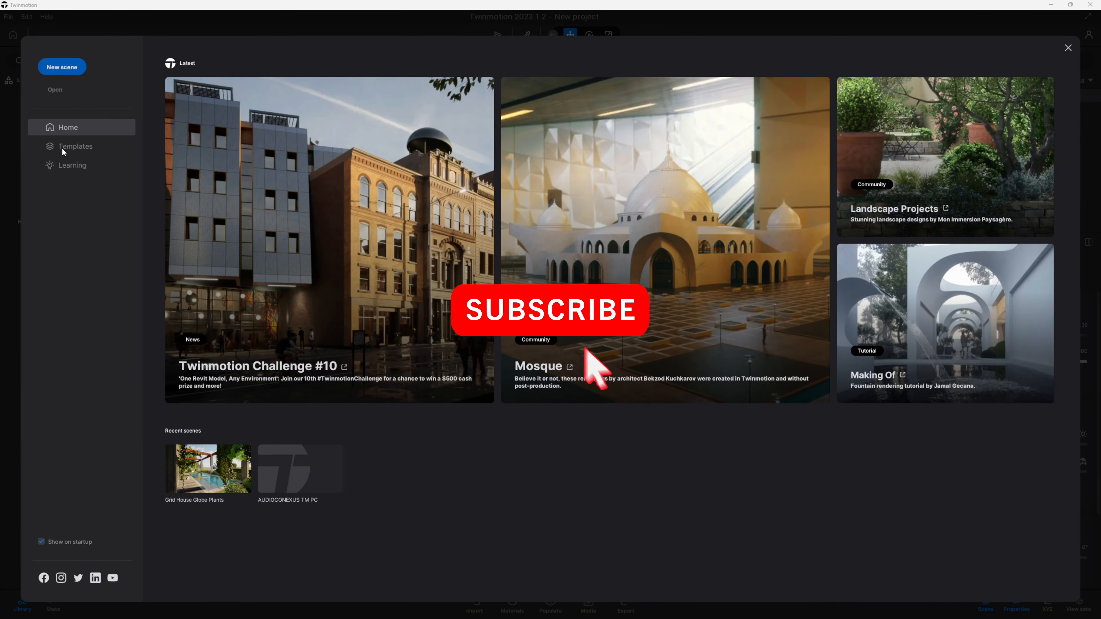
- Open the Day & Night Skies architecture template as the new scene
left_click(68, 147)
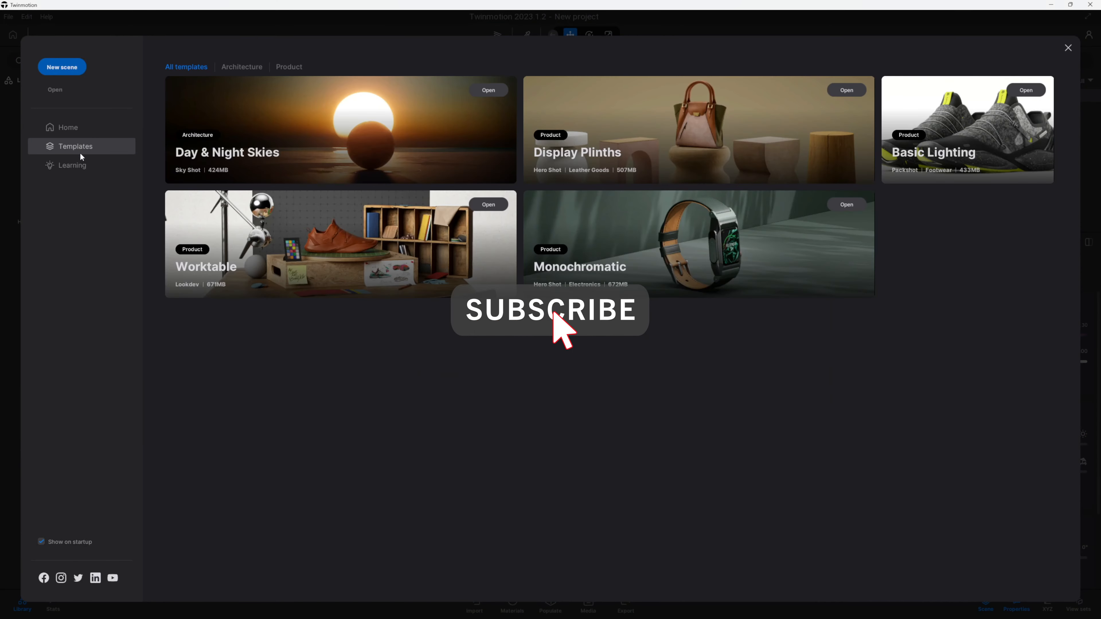
left_click(368, 160)
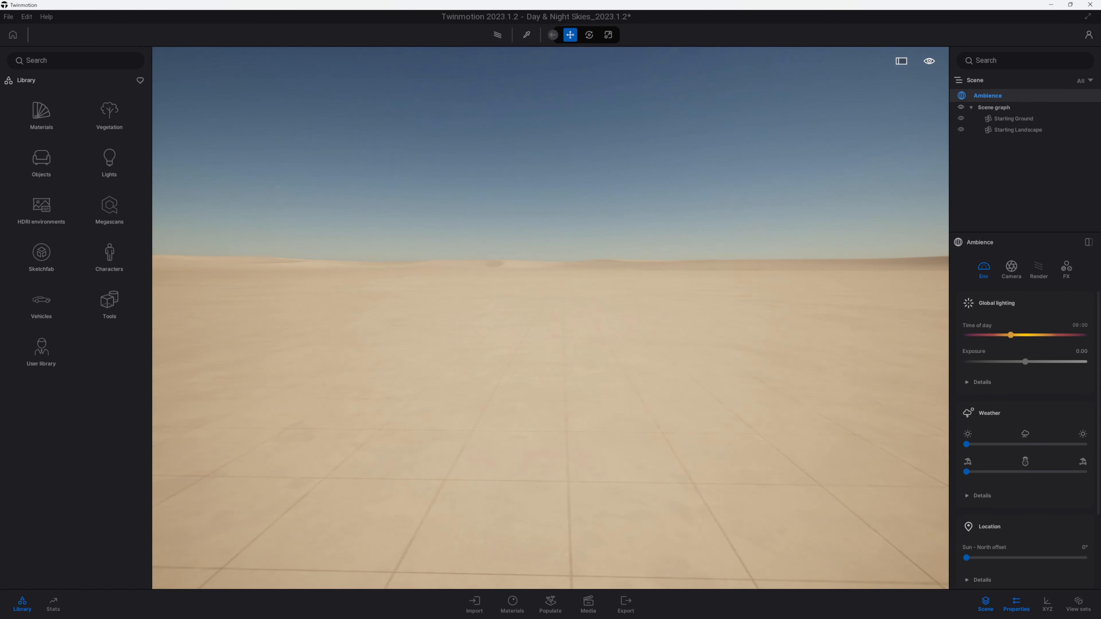
- Apply the Sea 02 water material from the library to the desert ground, and check the Starting Ground's visibility
left_click(48, 119)
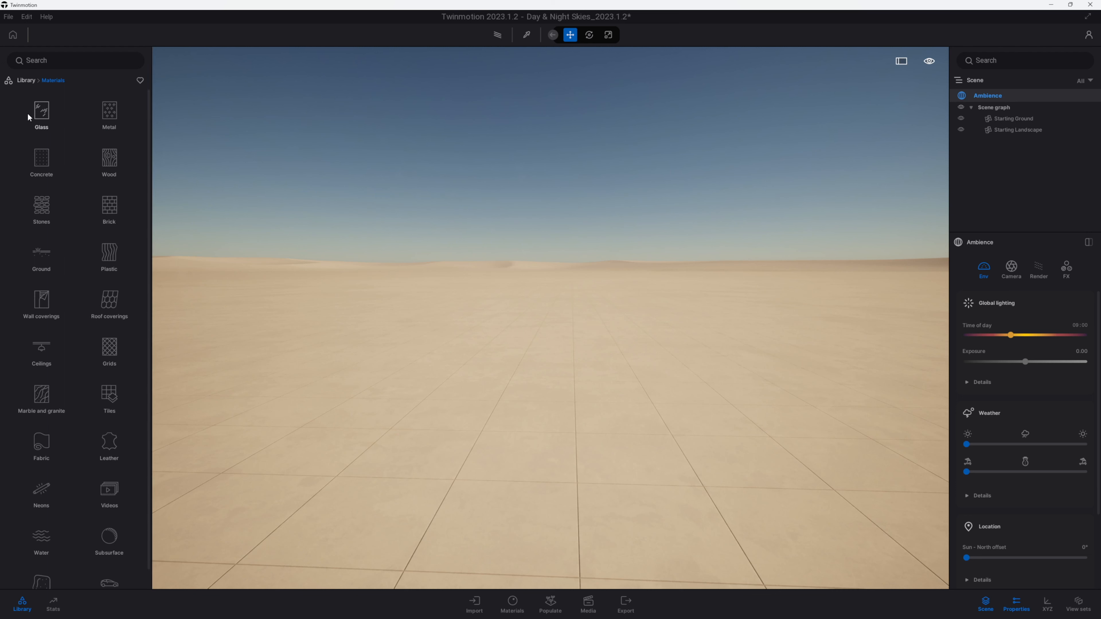
scroll(74, 305, "down", 1)
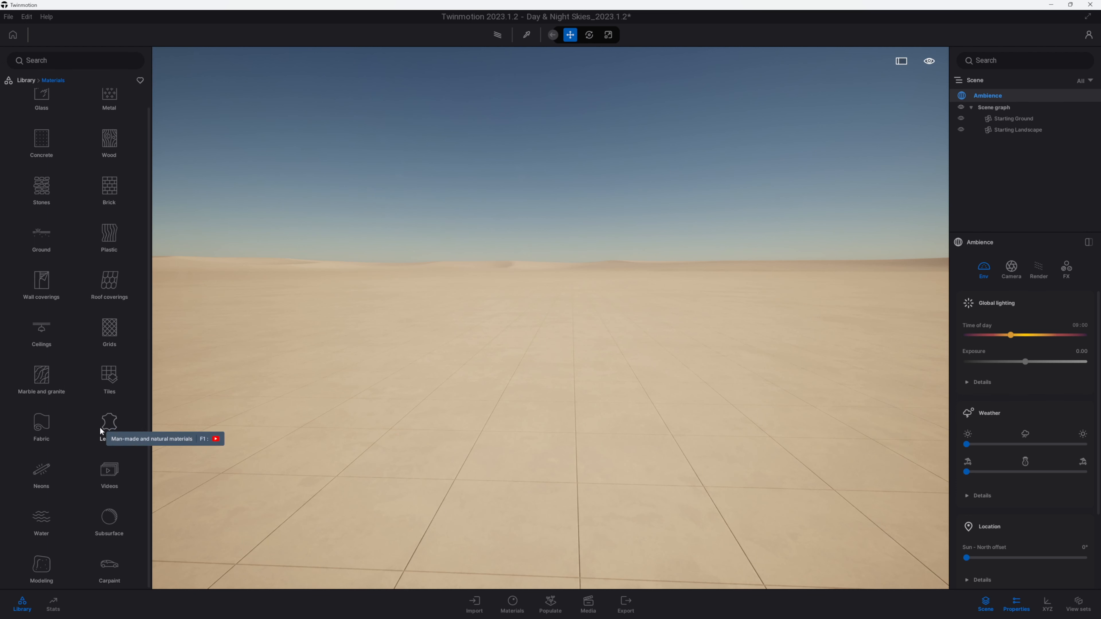
left_click(45, 523)
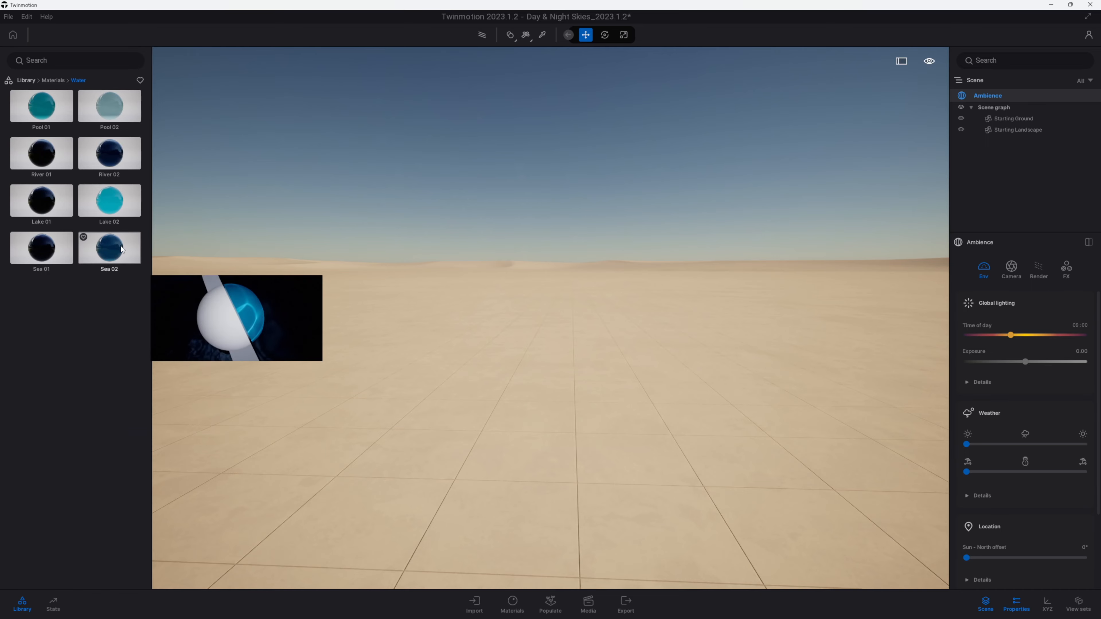
left_click_drag(110, 249, 439, 438)
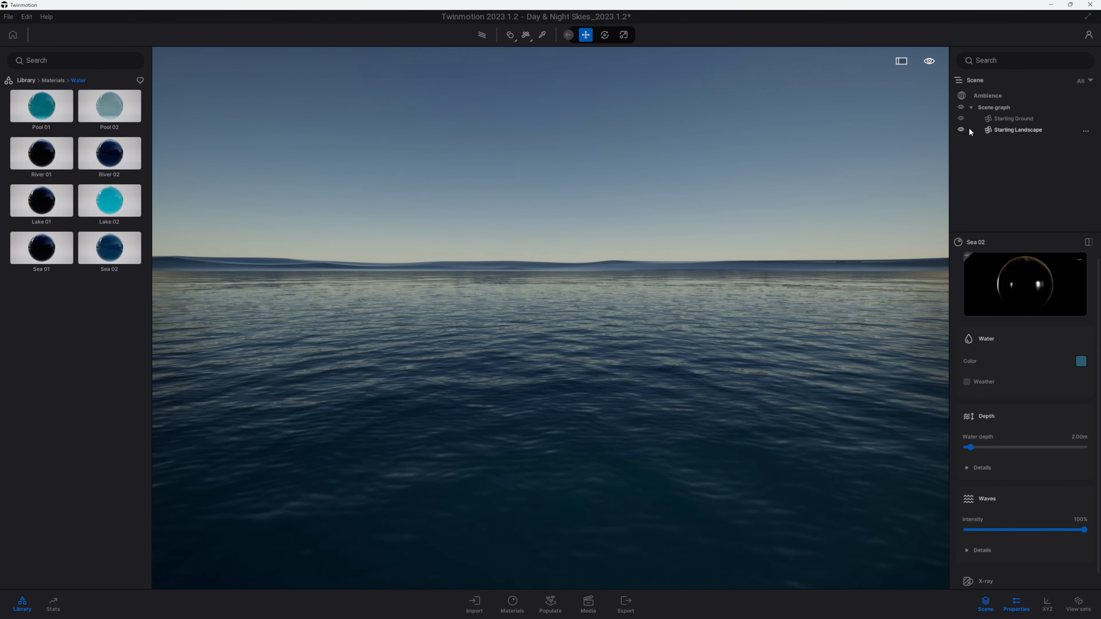
left_click(962, 118)
left_click(961, 119)
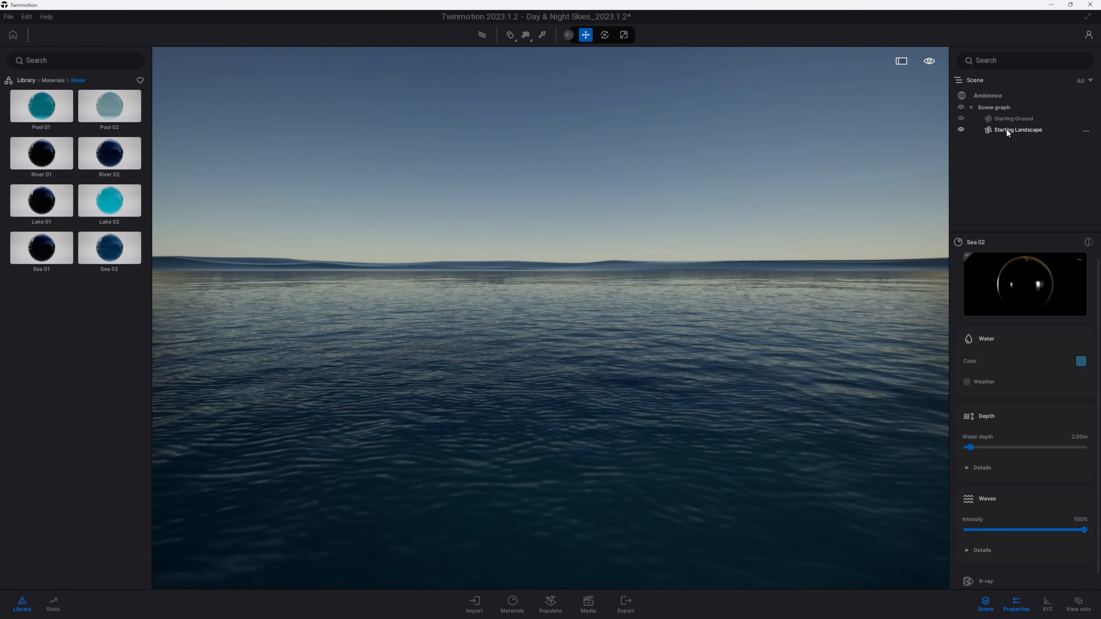
- Place the Flat landscape from the vegetation library onto the sea surface
left_click(26, 80)
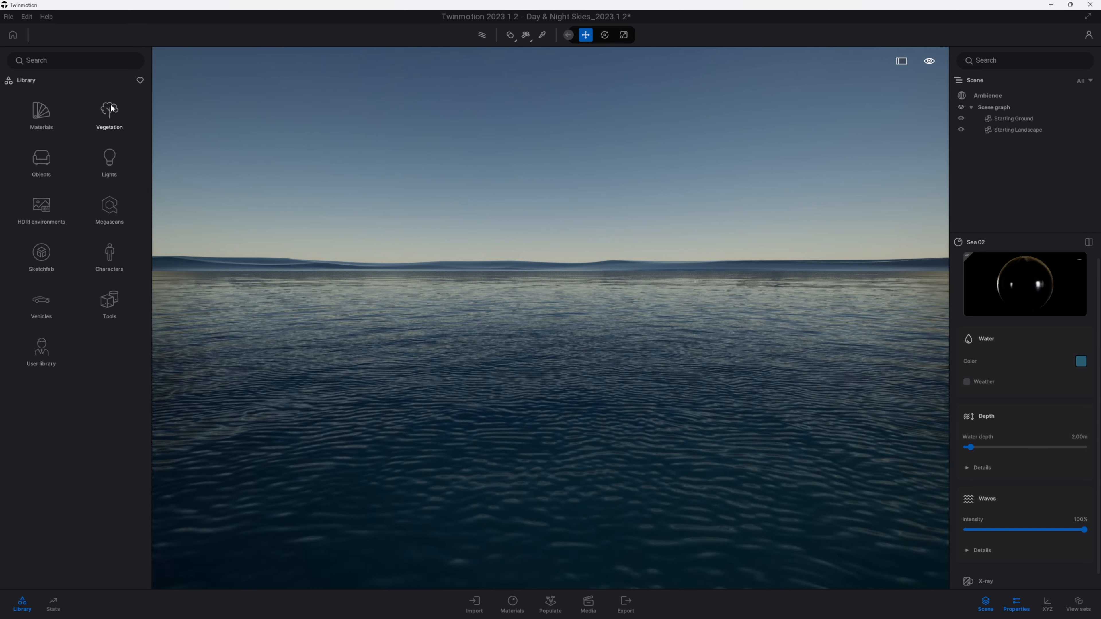
left_click(109, 105)
left_click(105, 107)
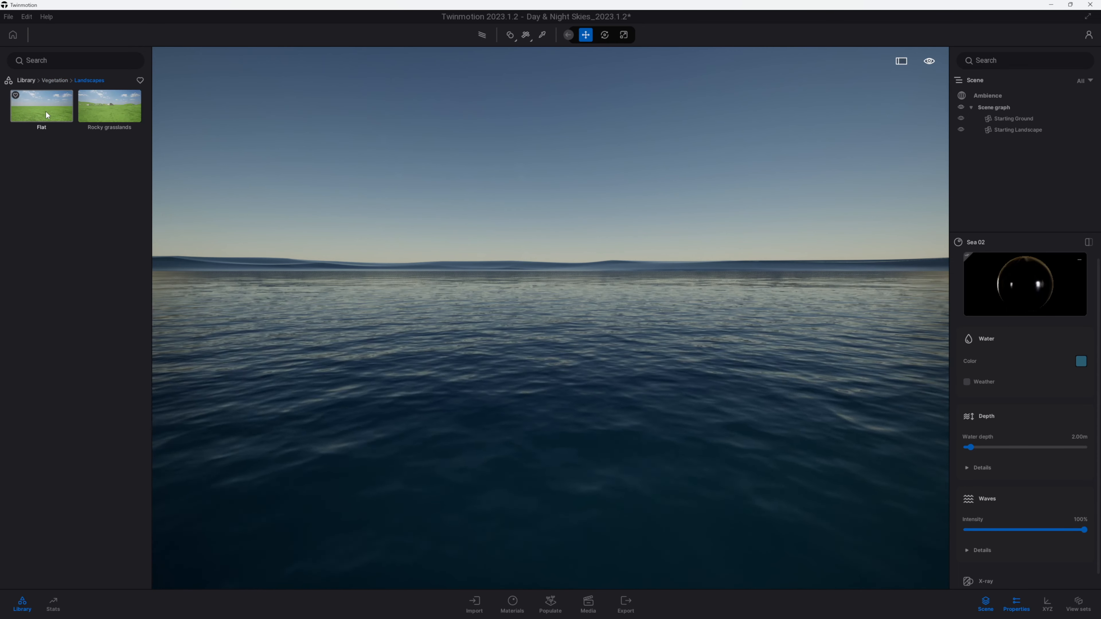
left_click_drag(46, 117, 528, 398)
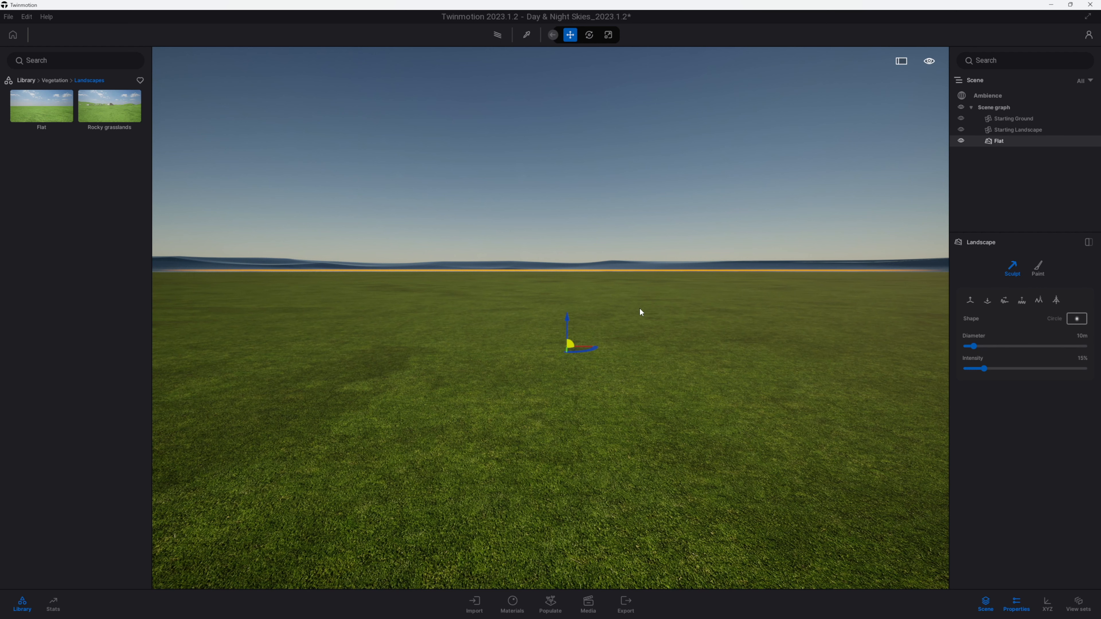
mouse_move(566, 321)
left_mouse_down()
mouse_move(568, 331)
mouse_move(564, 320)
left_mouse_up()
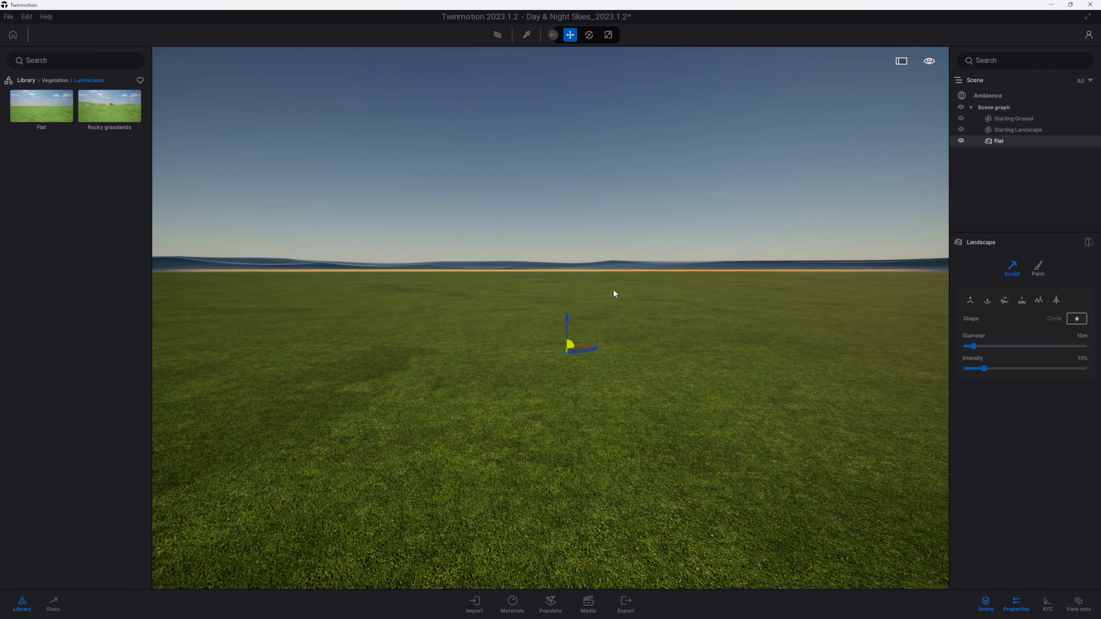
right_click_drag(614, 290, 611, 298)
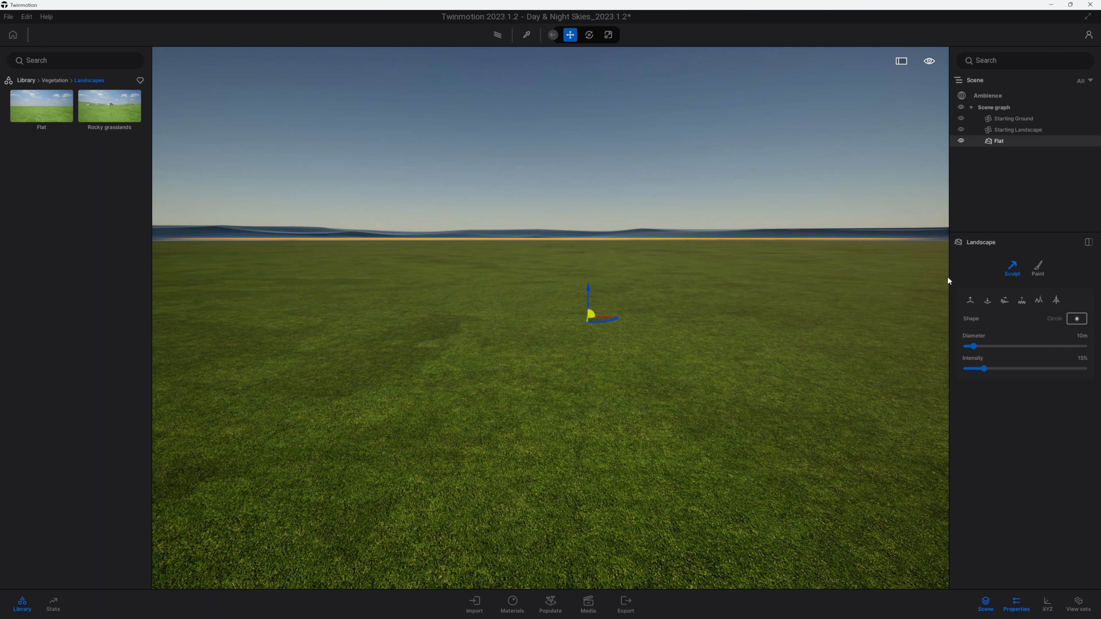
- Show the scene's materials and examine the library's Nature ground materials and the Starting Landscape
left_click(514, 610)
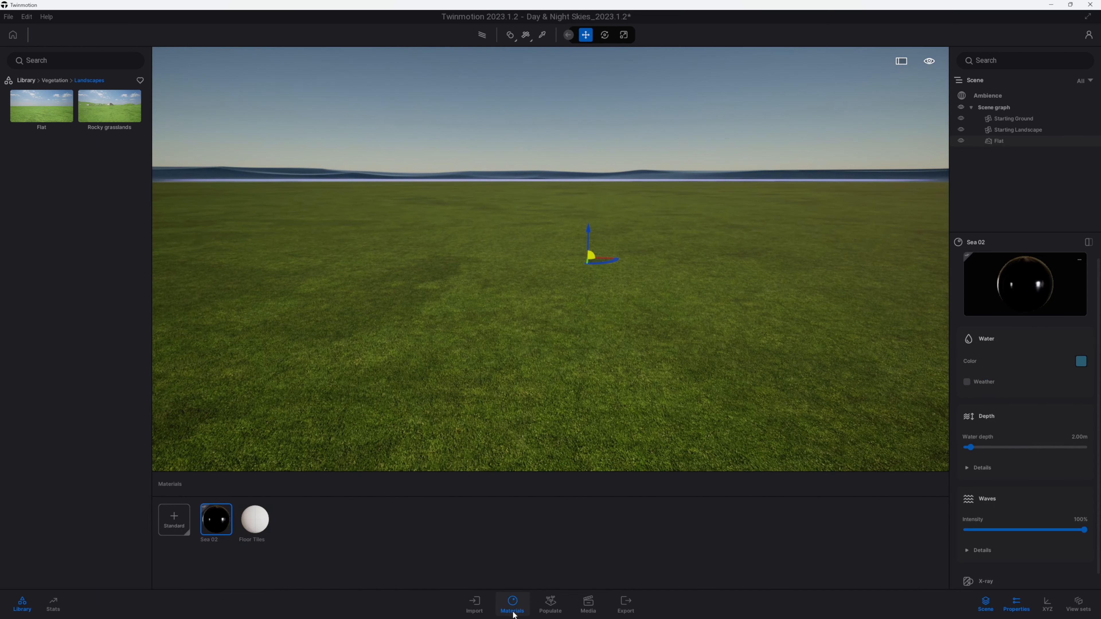
left_click(26, 81)
left_click(44, 115)
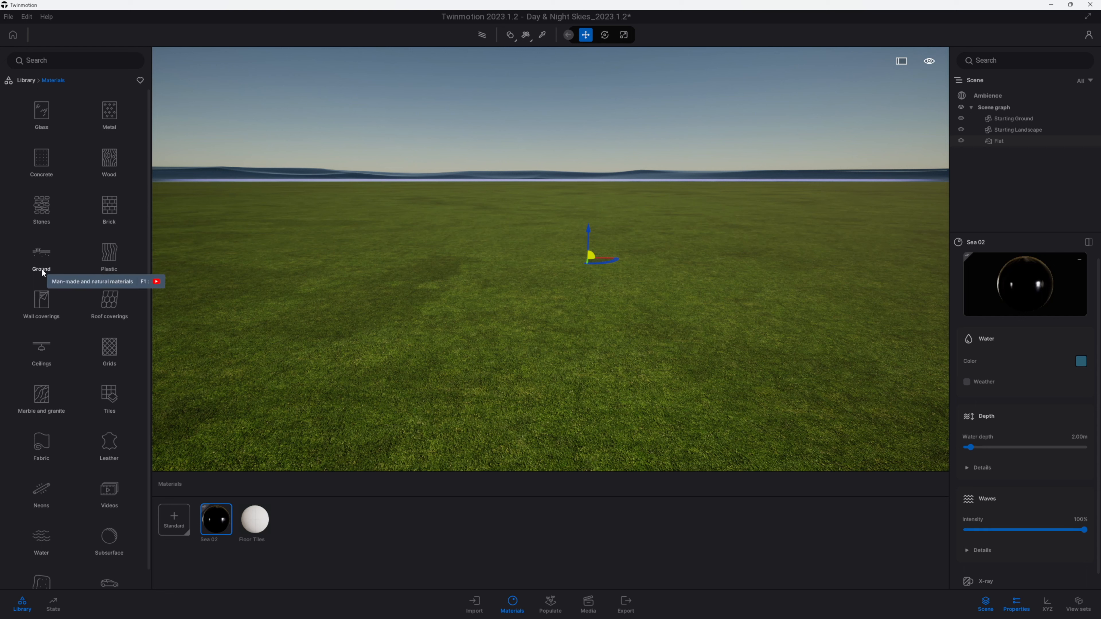
left_click(38, 255)
left_click(103, 115)
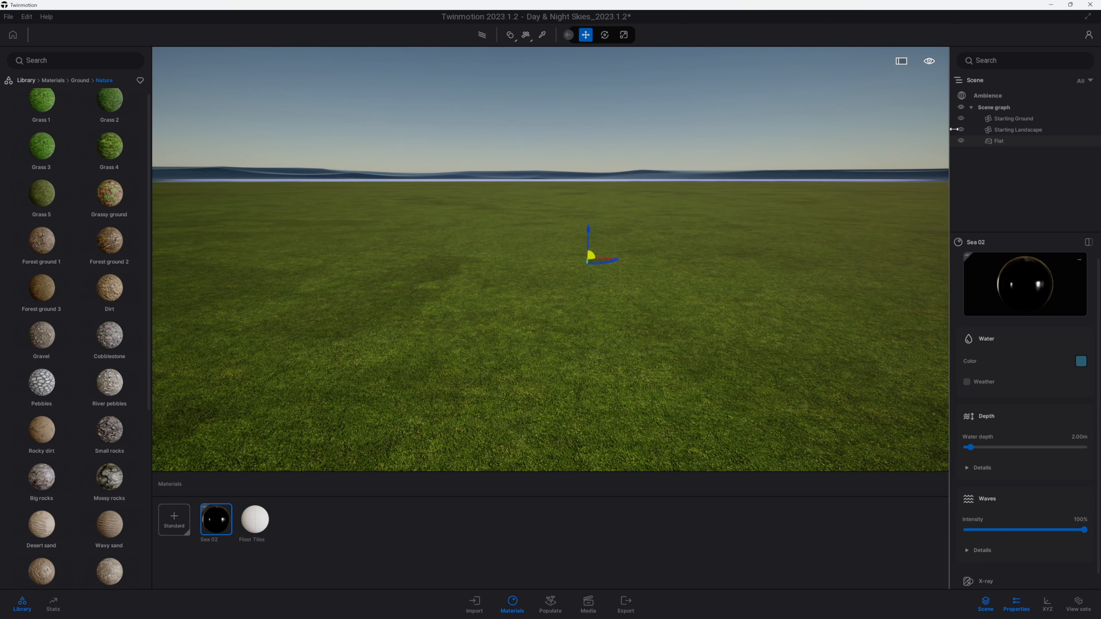
left_click(1011, 129)
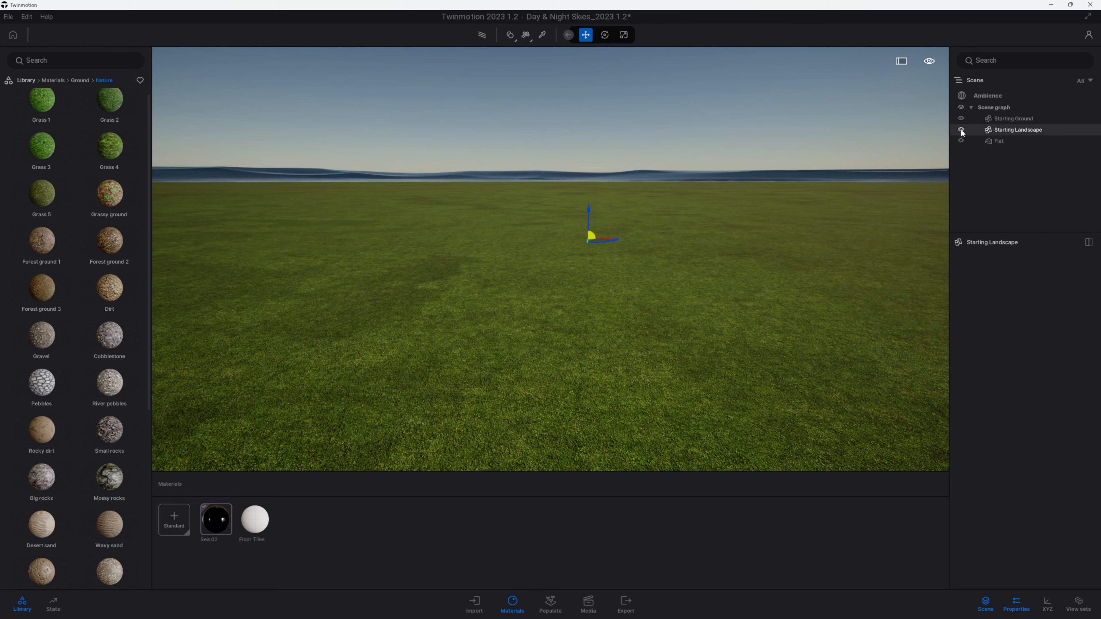
- Sculpt the Flat landscape by raising a curved ridge of small hills across its middle
left_click(999, 140)
left_click(1013, 268)
left_click(970, 299)
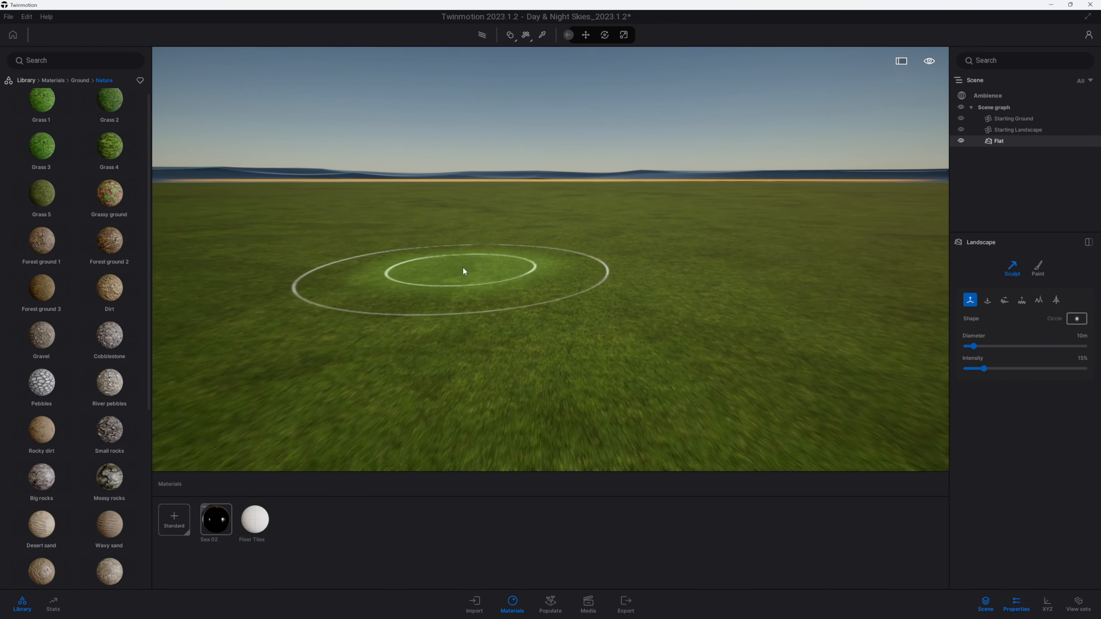
right_click_drag(529, 236, 531, 282)
mouse_move(538, 245)
left_mouse_down()
mouse_move(536, 202)
mouse_move(481, 223)
mouse_move(585, 207)
mouse_move(703, 221)
mouse_move(521, 217)
mouse_move(361, 230)
mouse_move(324, 238)
mouse_move(379, 234)
mouse_move(374, 250)
mouse_move(330, 253)
mouse_move(312, 214)
mouse_move(520, 199)
left_mouse_up()
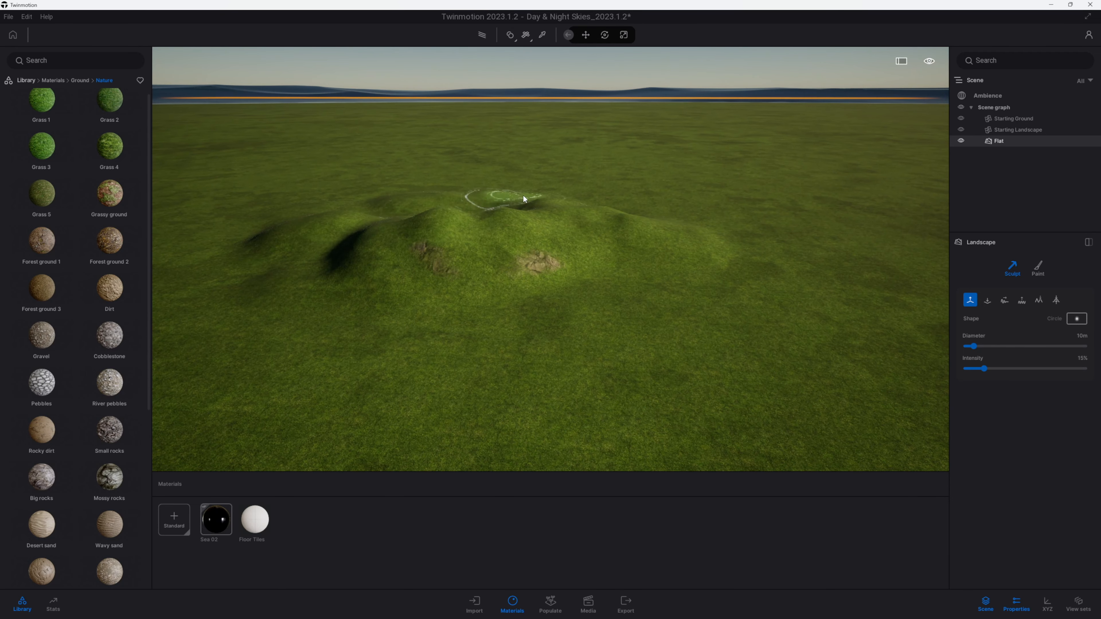
mouse_move(655, 201)
left_mouse_down()
mouse_move(720, 217)
mouse_move(451, 214)
mouse_move(349, 266)
mouse_move(381, 242)
mouse_move(680, 226)
mouse_move(757, 237)
mouse_move(643, 240)
mouse_move(658, 231)
mouse_move(746, 246)
mouse_move(860, 302)
left_mouse_up()
right_click_drag(706, 235, 706, 235)
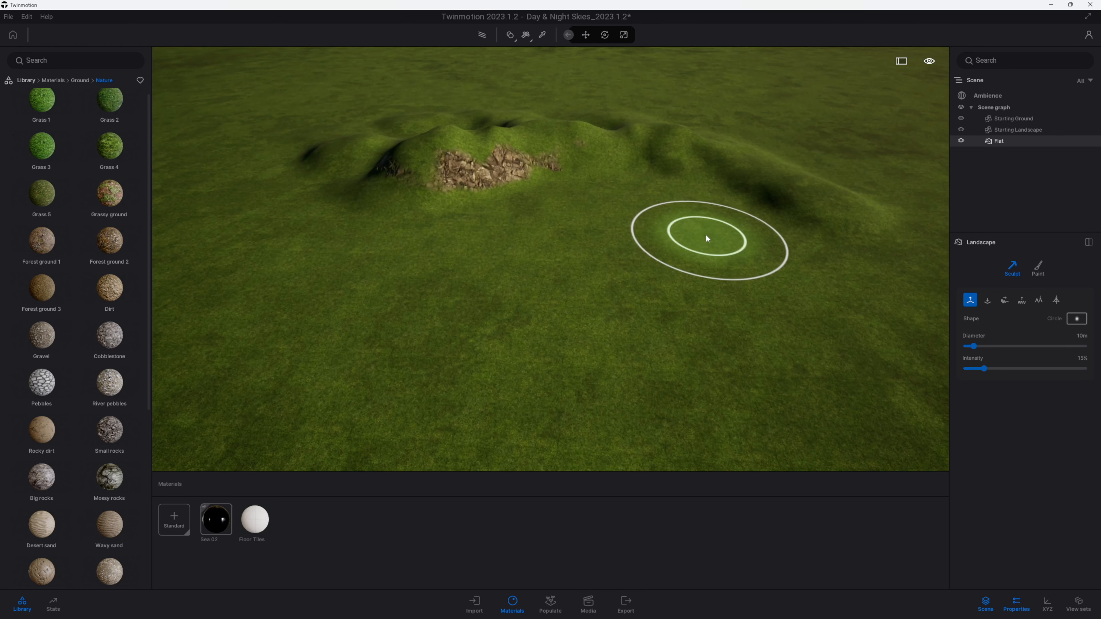
- Set the sculpt brush diameter to 41 m and raise broader hills behind and at both ends of the ridge
scroll(678, 243, "down", 6)
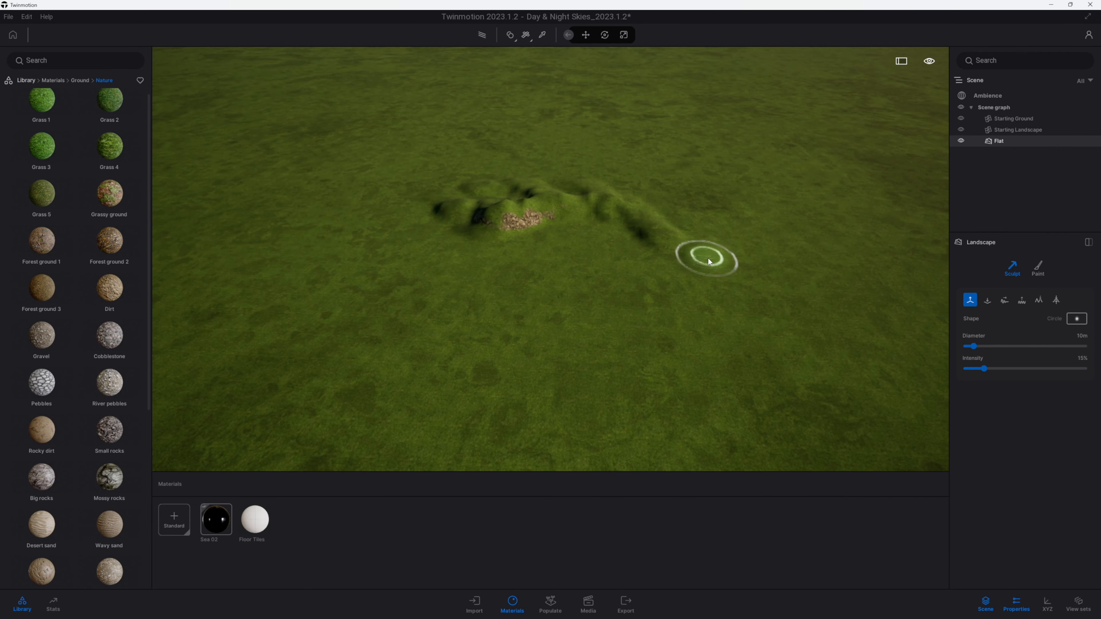
left_click_drag(975, 347, 997, 347)
mouse_move(738, 201)
left_mouse_down()
mouse_move(435, 158)
mouse_move(362, 200)
mouse_move(404, 247)
left_mouse_up()
scroll(405, 248, "down", 5)
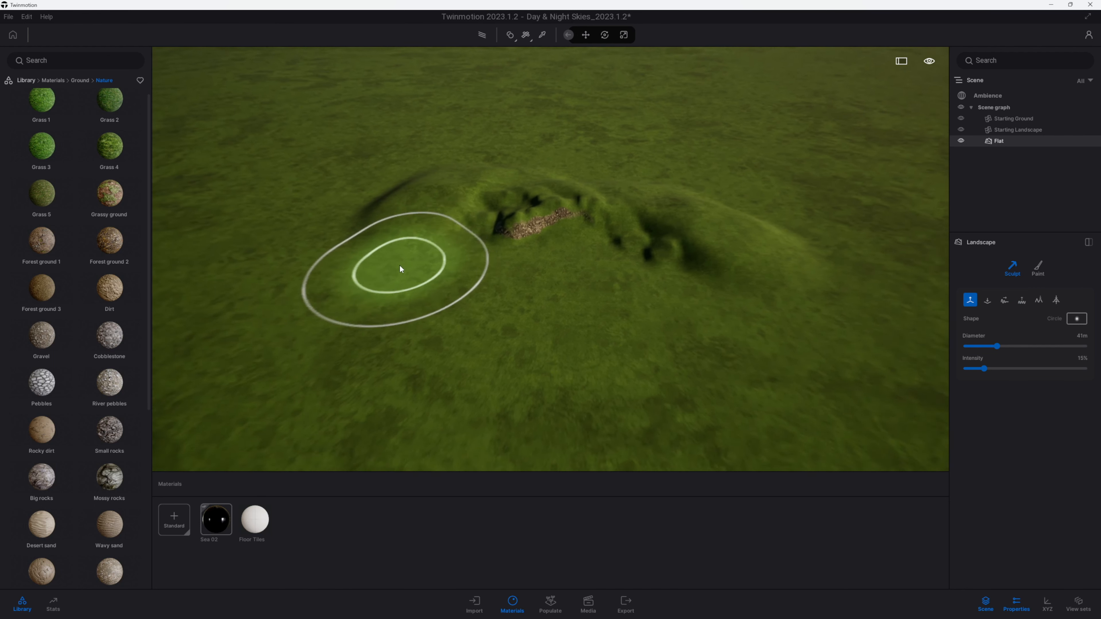
mouse_move(380, 230)
left_mouse_down()
mouse_move(406, 202)
mouse_move(364, 254)
mouse_move(398, 231)
mouse_move(299, 264)
mouse_move(391, 200)
left_mouse_up()
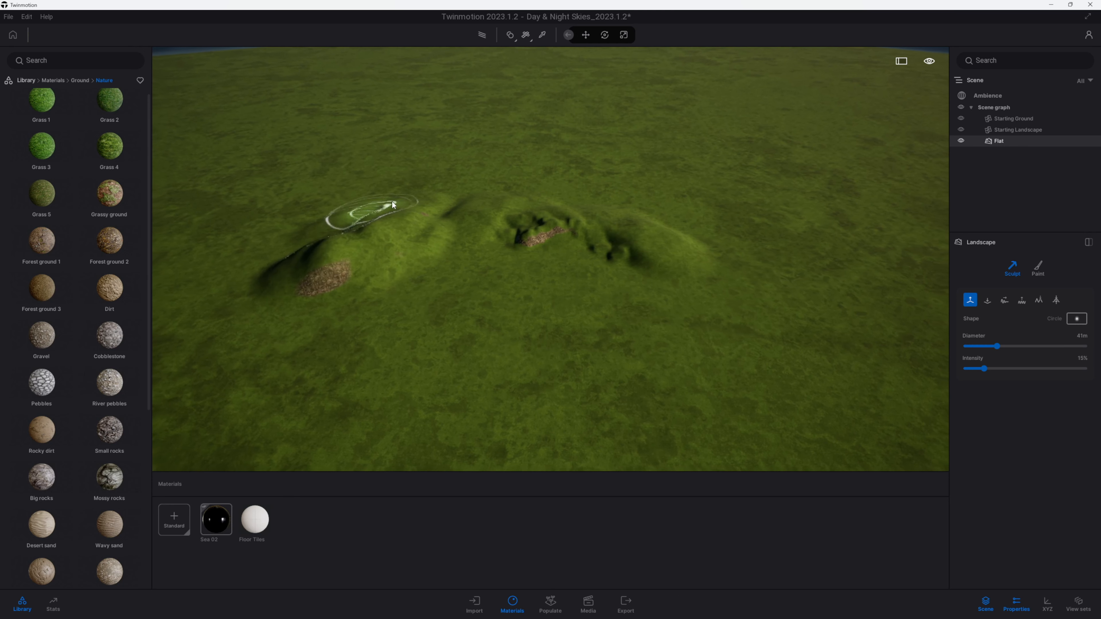
mouse_move(717, 246)
left_mouse_down()
mouse_move(663, 216)
mouse_move(474, 211)
mouse_move(930, 311)
left_mouse_up()
key("s")
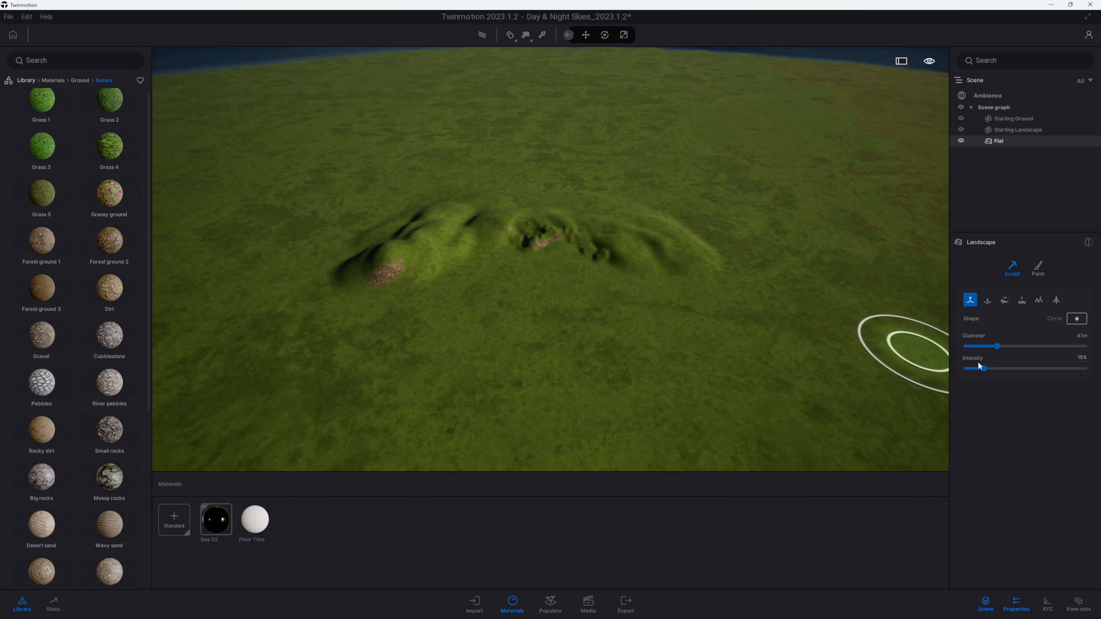
key("s")
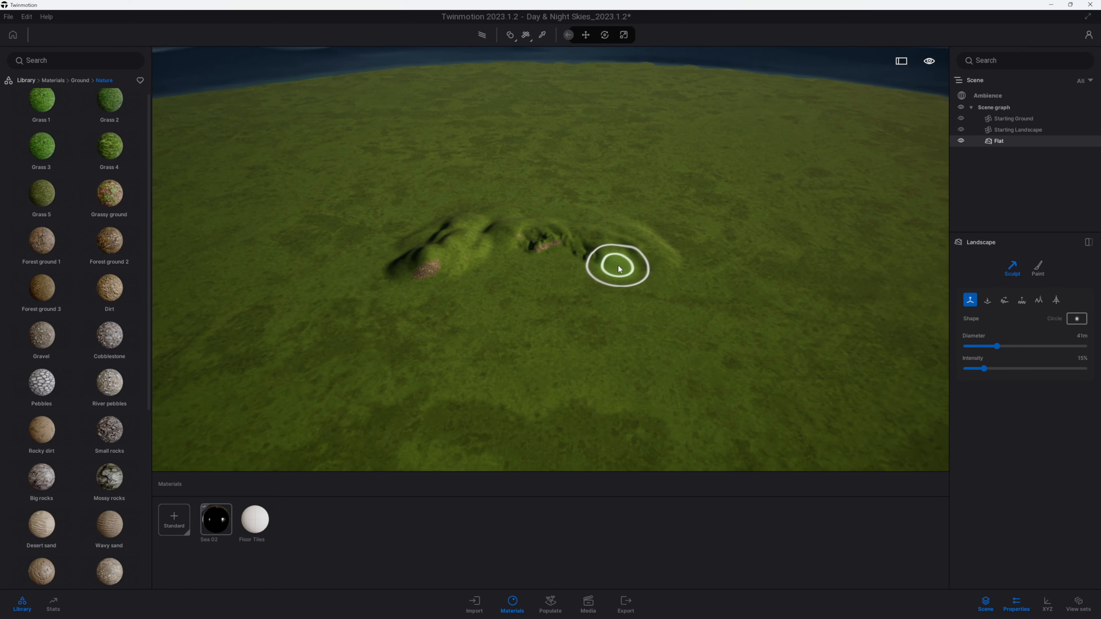
left_click(601, 214)
right_click(602, 214)
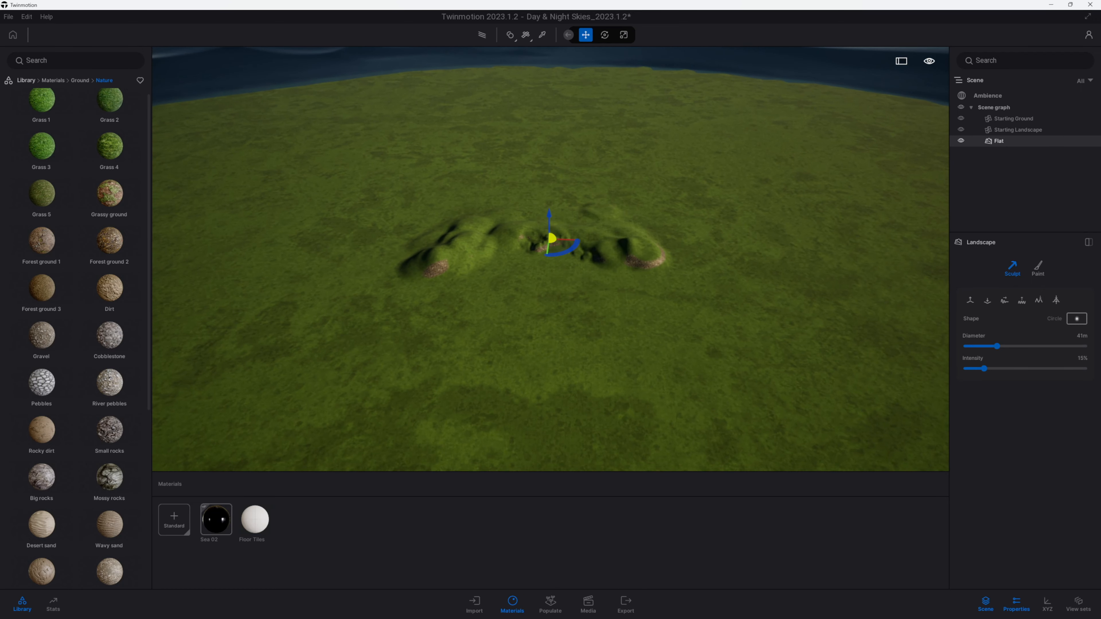
- Lower the Flat landscape until only the sculpted hills rise above the sea, and set the sculpt brush to 32 m diameter and 37% intensity
key("w")
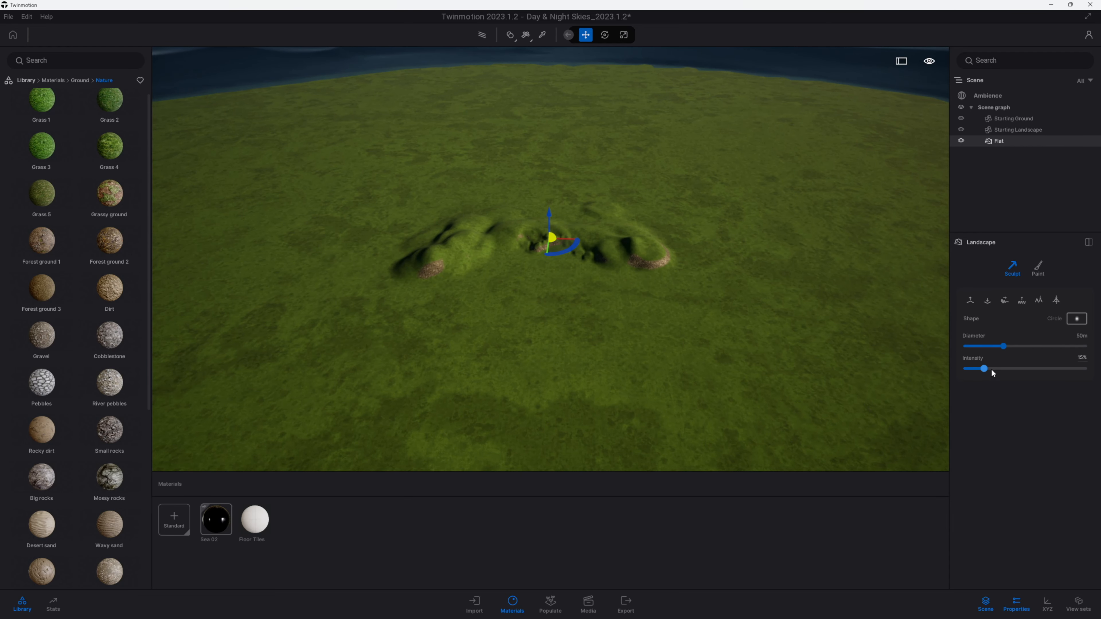
left_click_drag(990, 369, 1011, 369)
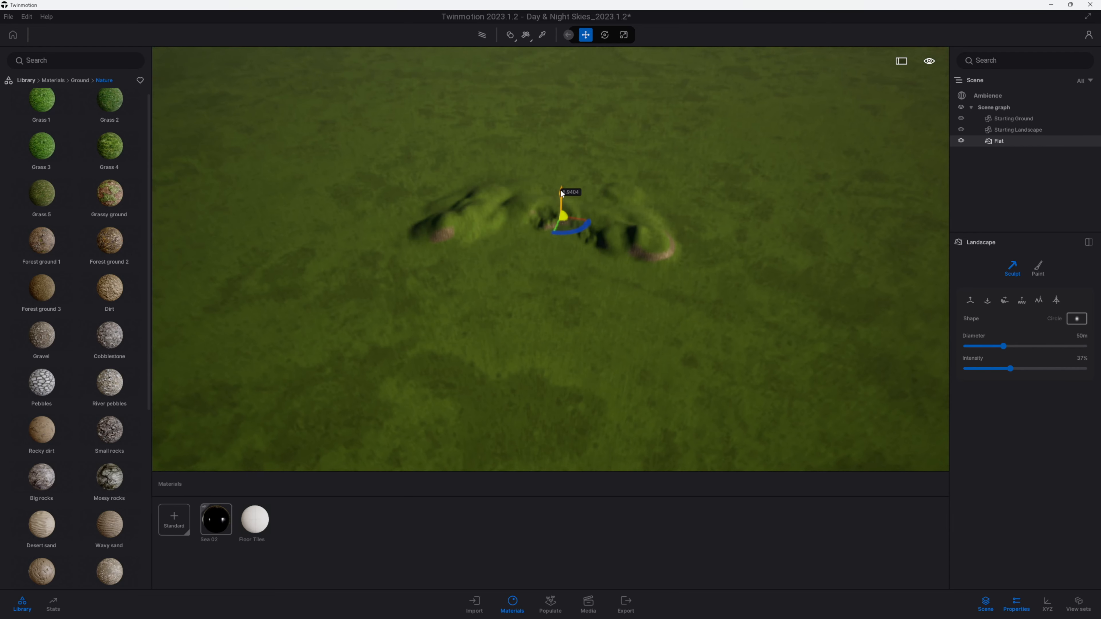
left_click_drag(561, 192, 560, 201)
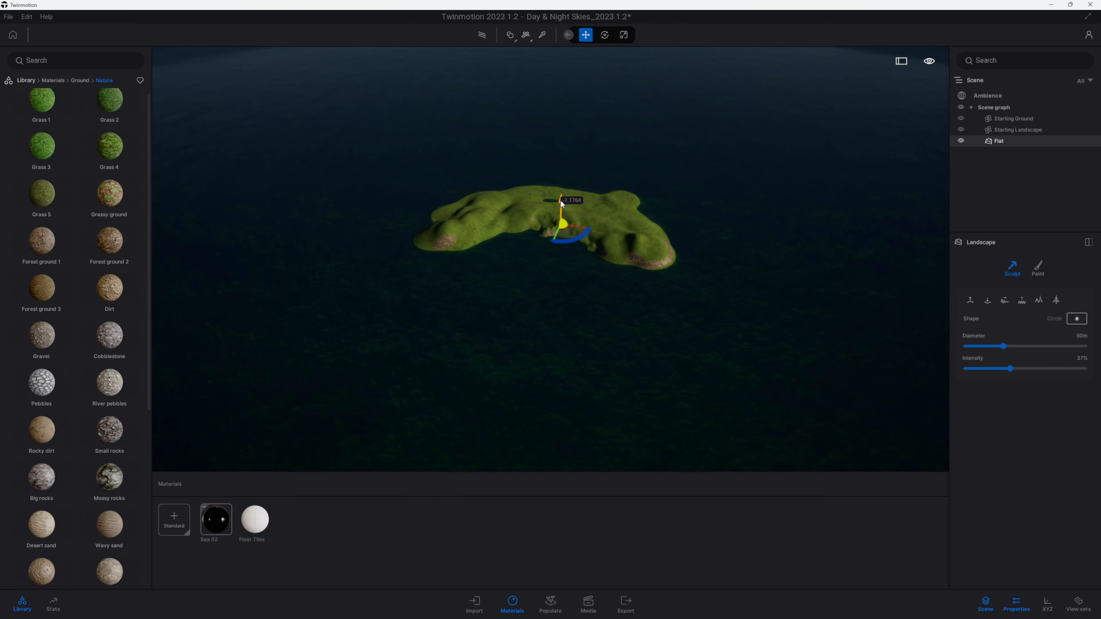
left_click_drag(1004, 346, 990, 347)
- Paint Gravel along the island's front slopes and both ends using a 78 m brush at 100% opacity
left_click(61, 82)
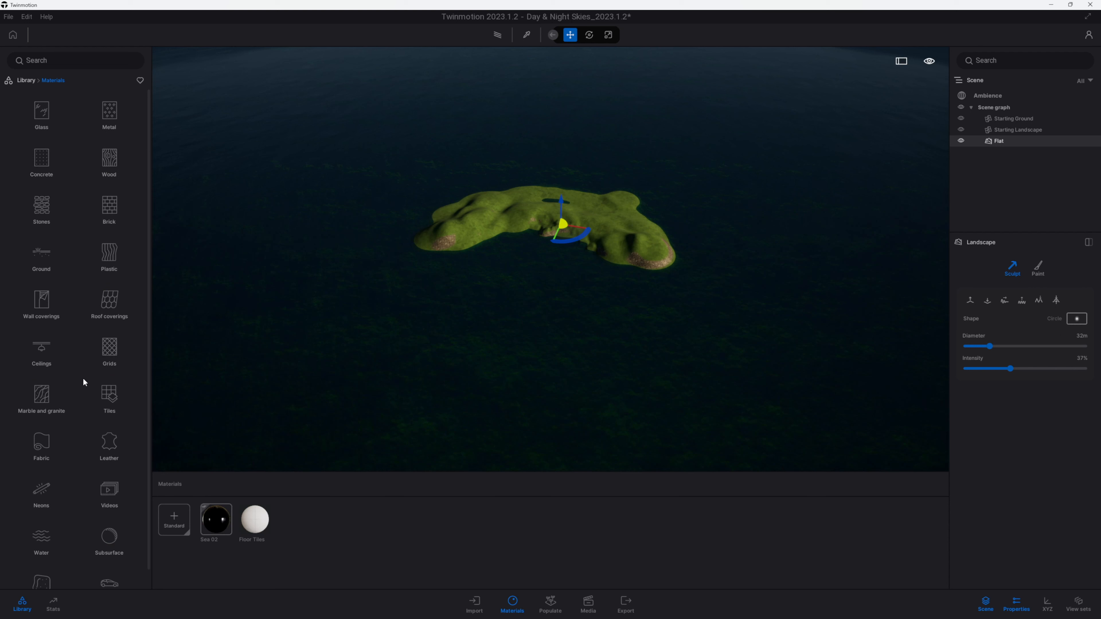
left_click(1037, 268)
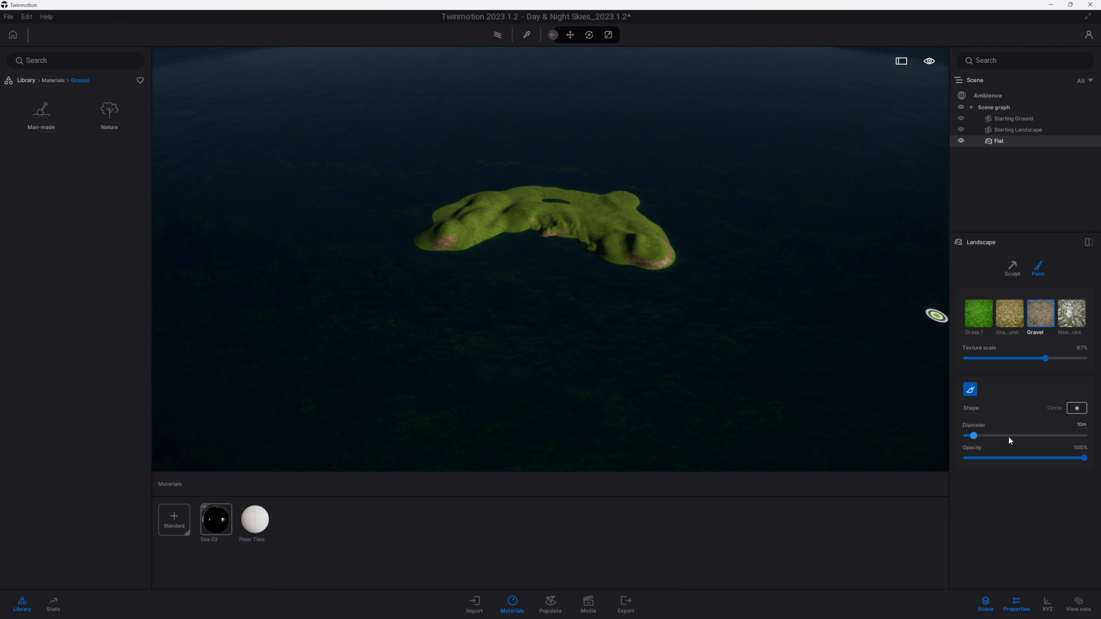
left_click_drag(1008, 438, 1024, 435)
mouse_move(626, 260)
left_mouse_down()
mouse_move(567, 220)
mouse_move(484, 237)
mouse_move(446, 259)
mouse_move(431, 252)
left_mouse_up()
right_click_drag(511, 246, 563, 236)
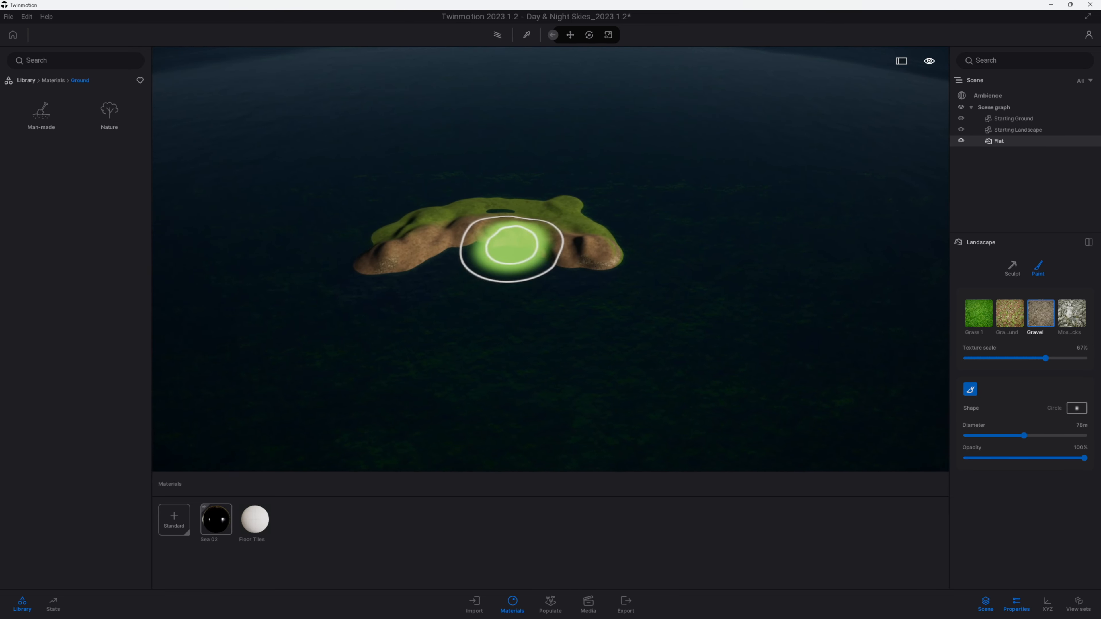
scroll(485, 317, "up", 4)
right_click_drag(567, 316, 551, 316)
scroll(561, 317, "up", 5)
mouse_move(575, 280)
left_mouse_down()
mouse_move(413, 316)
mouse_move(689, 329)
mouse_move(399, 337)
mouse_move(400, 226)
left_mouse_up()
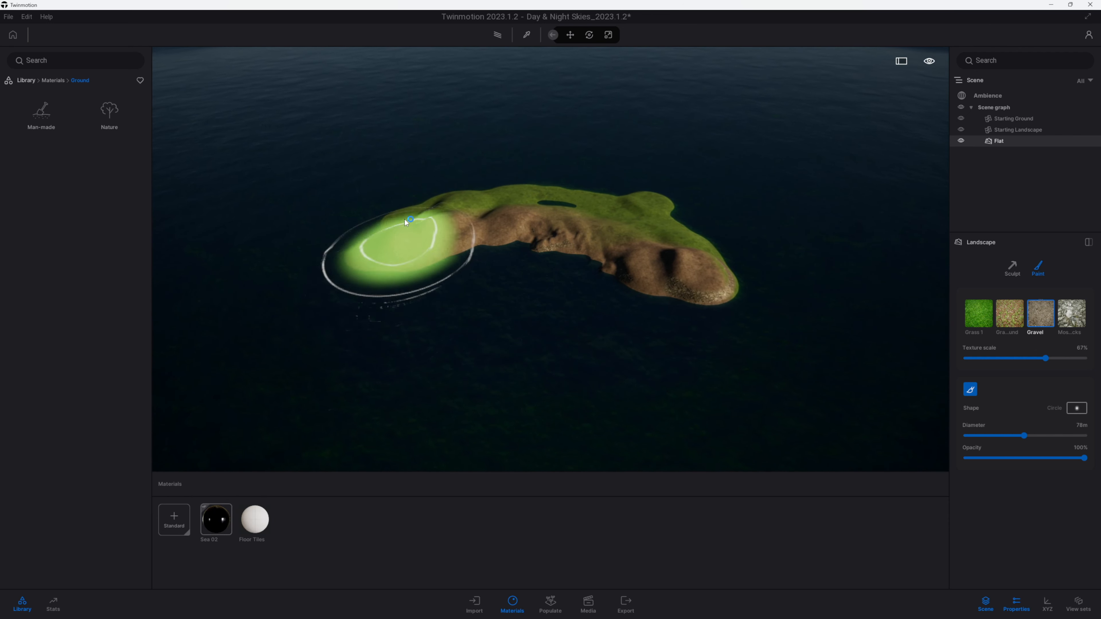
- Examine the gravel-covered front slopes and rocky shoreline of the Flat landscape up close
left_click(1013, 268)
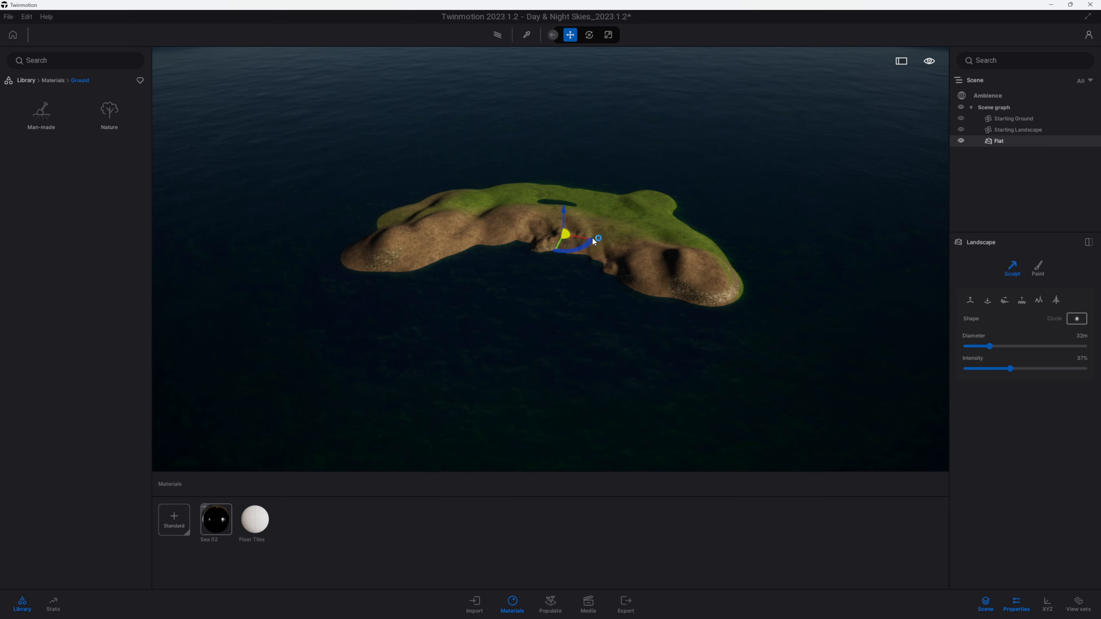
right_click_drag(617, 243, 618, 236)
left_click(564, 237)
middle_click_drag(605, 265, 614, 288, "shift")
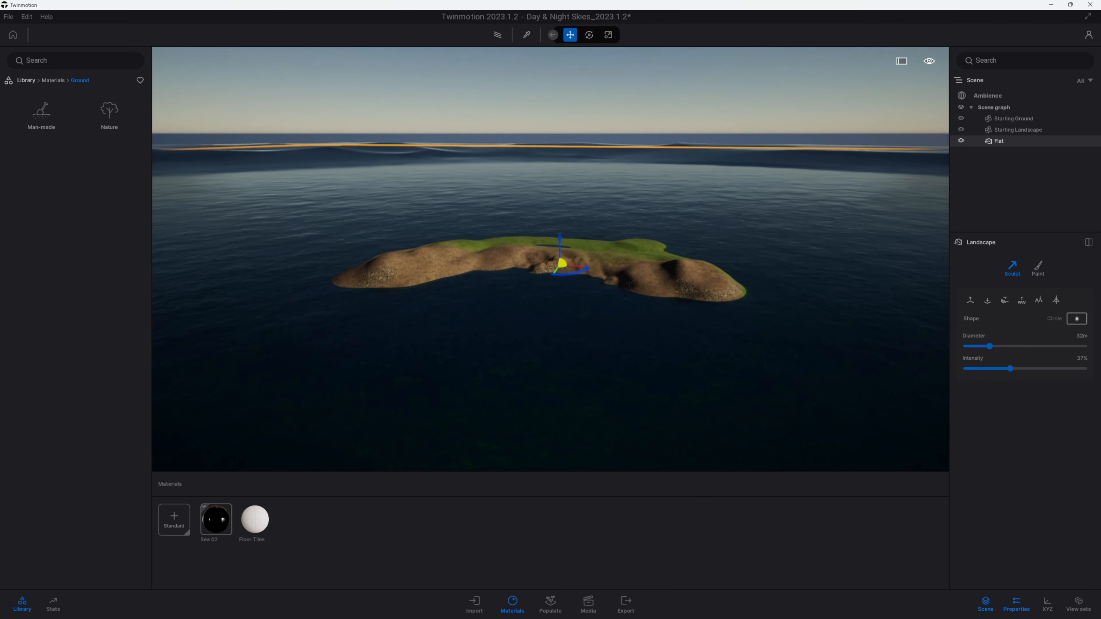
key("w")
key("w")
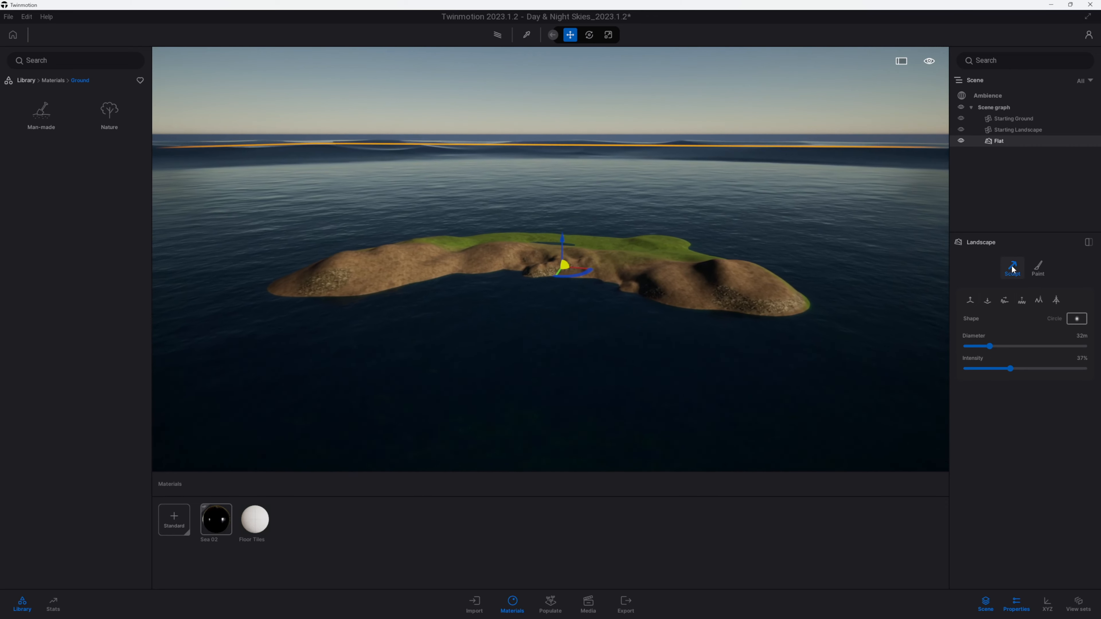
key("w")
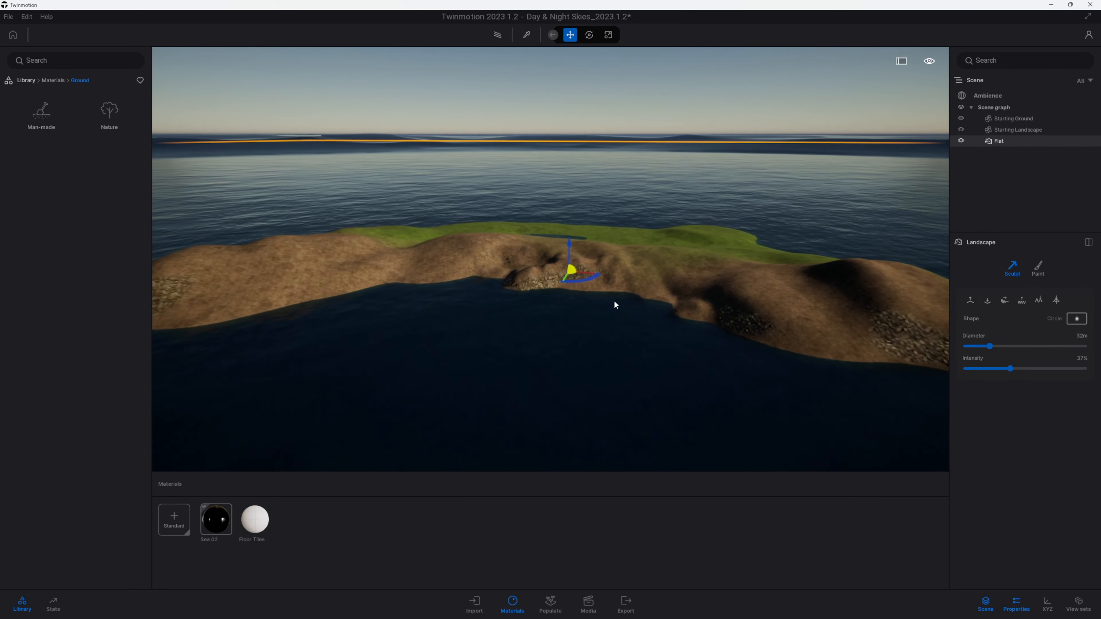
left_click(614, 304)
key("w")
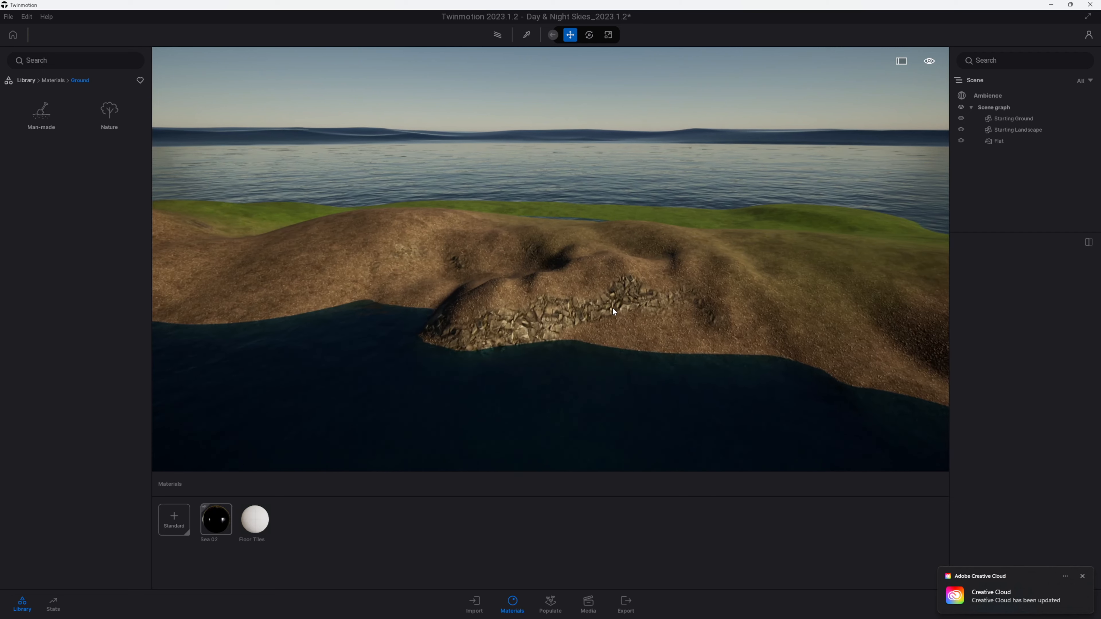
right_click_drag(597, 322, 585, 345)
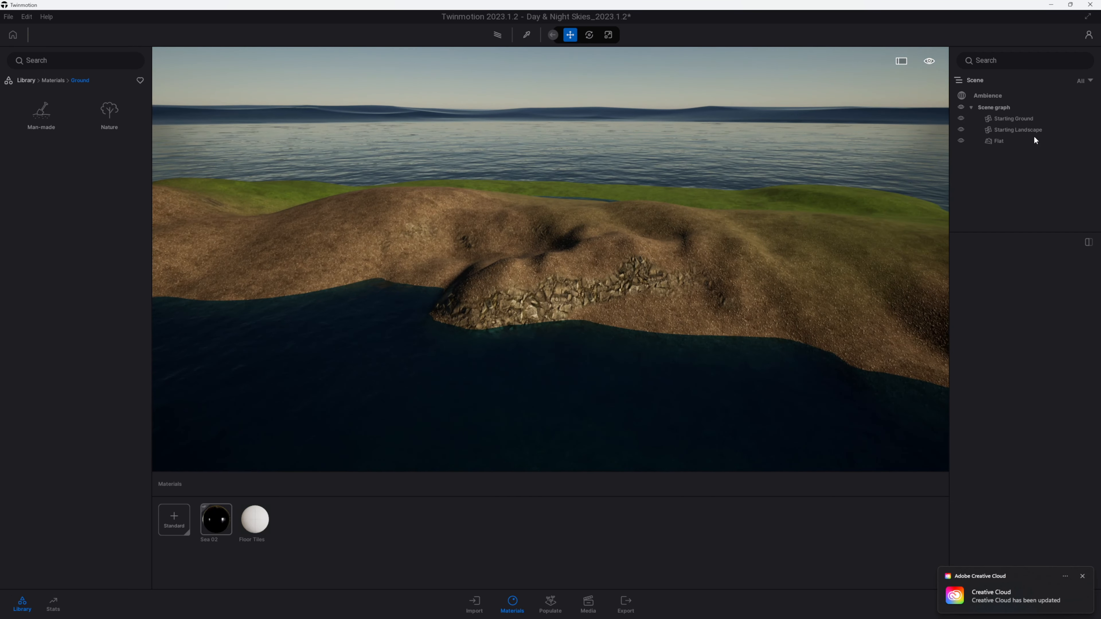
- Raise the Flat landscape along the front shore, on the right-hand hill and into a tall peak at the left end, using a 32 m brush
left_click(1012, 130)
left_click(999, 141)
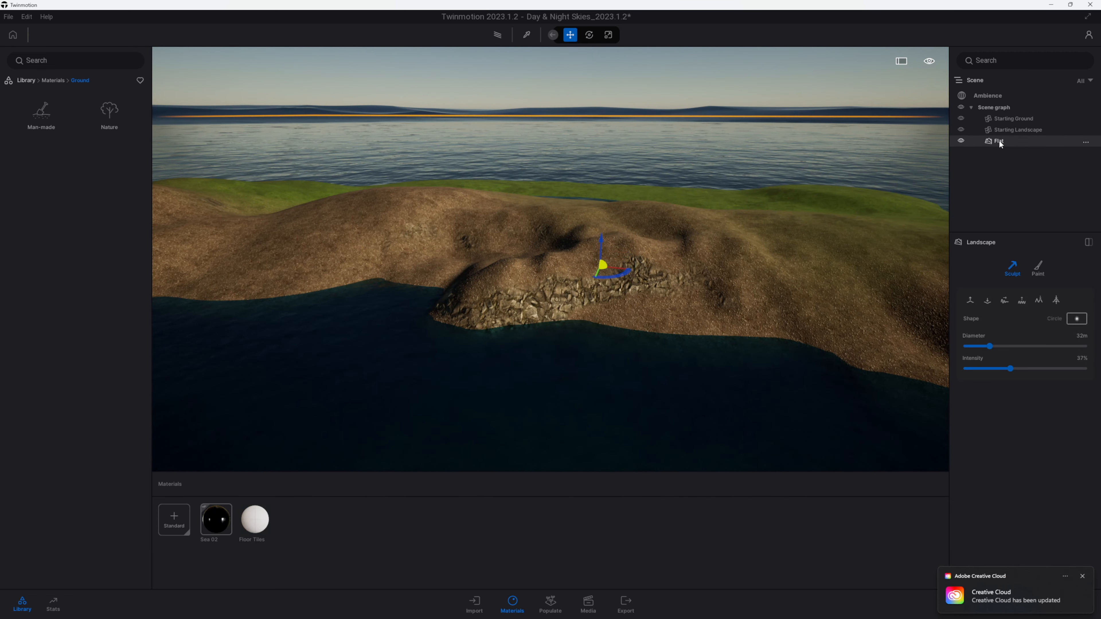
key("s")
left_click(977, 296)
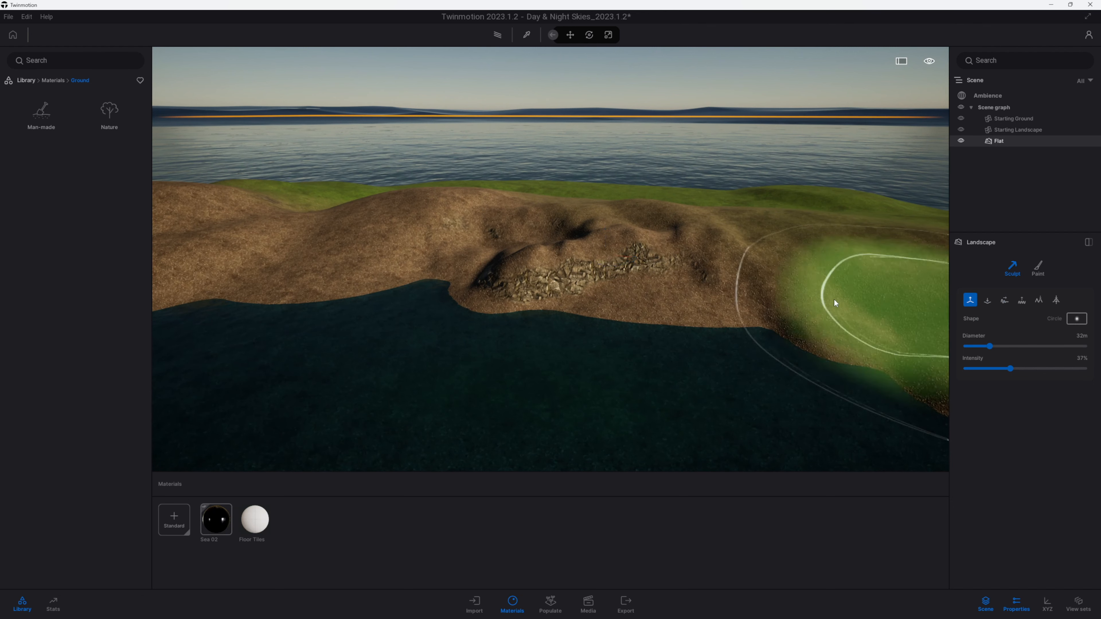
left_click_drag(643, 317, 551, 303)
scroll(550, 300, "down", 5)
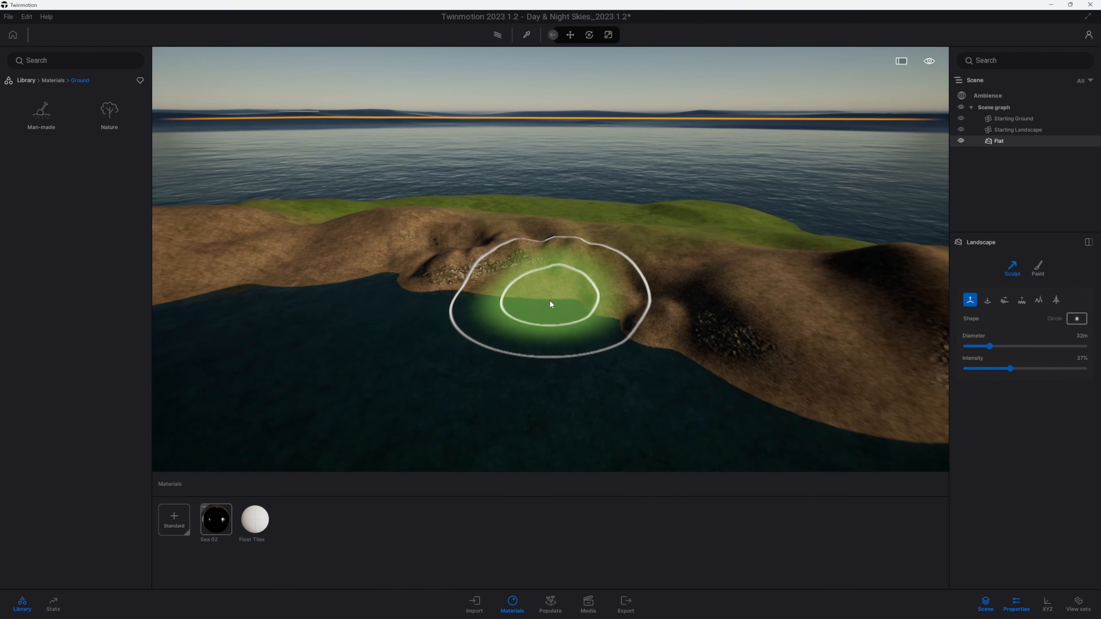
scroll(667, 240, "down", 4)
left_click_drag(667, 240, 684, 237)
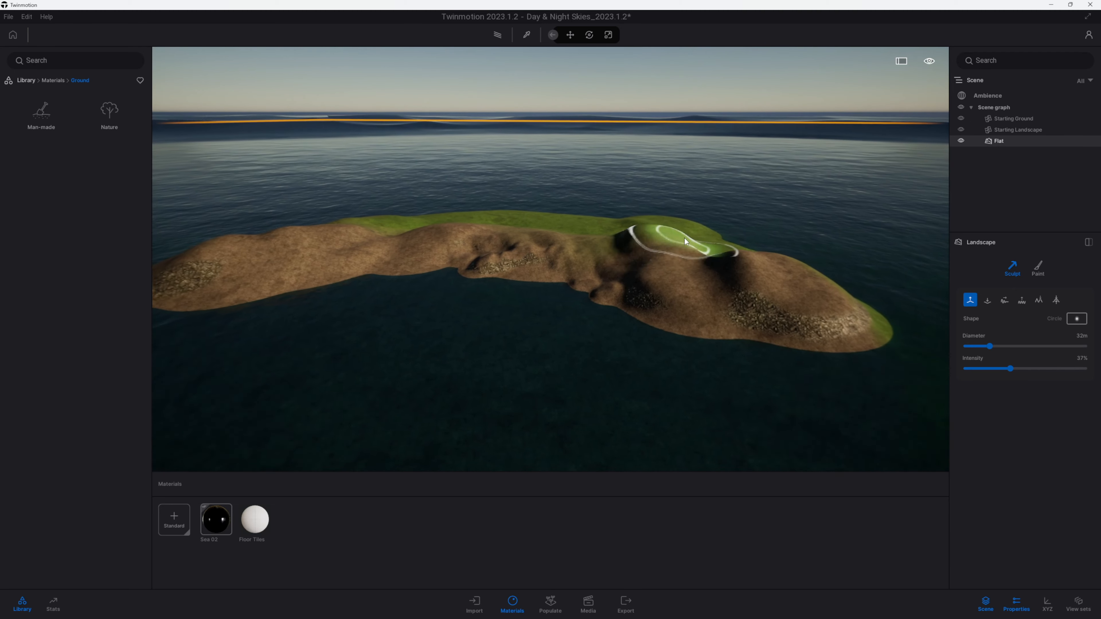
mouse_move(330, 236)
left_mouse_down()
mouse_move(226, 254)
mouse_move(289, 215)
left_mouse_up()
scroll(410, 204, "up", 2)
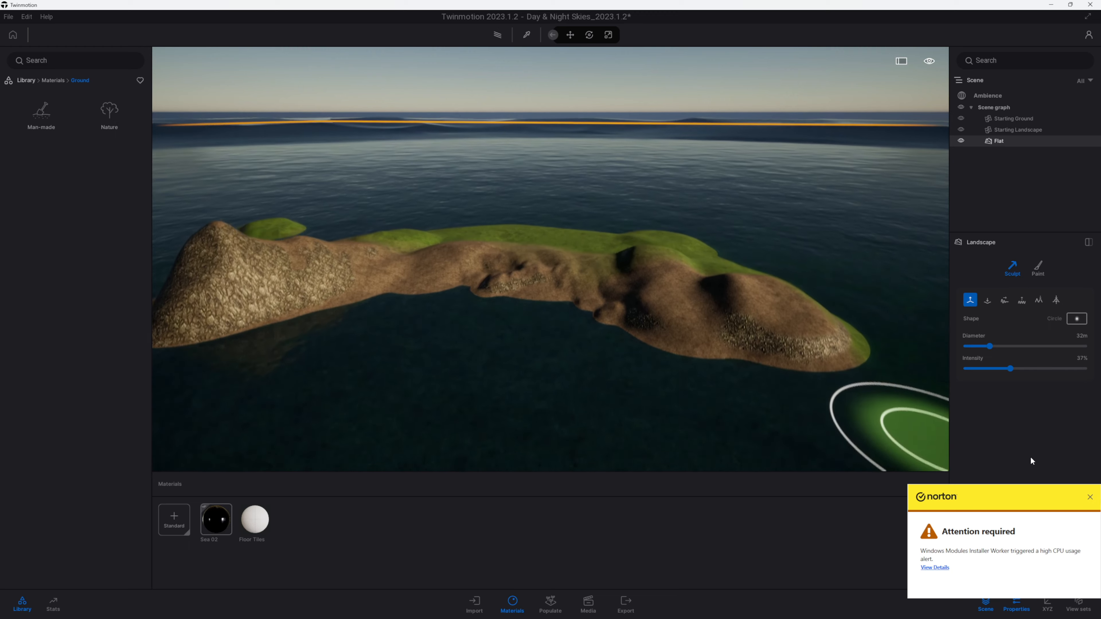
- Dismiss the antivirus alert and raise more land at both ends of the island, extending them around the front bay and behind the left peak
left_click(1093, 503)
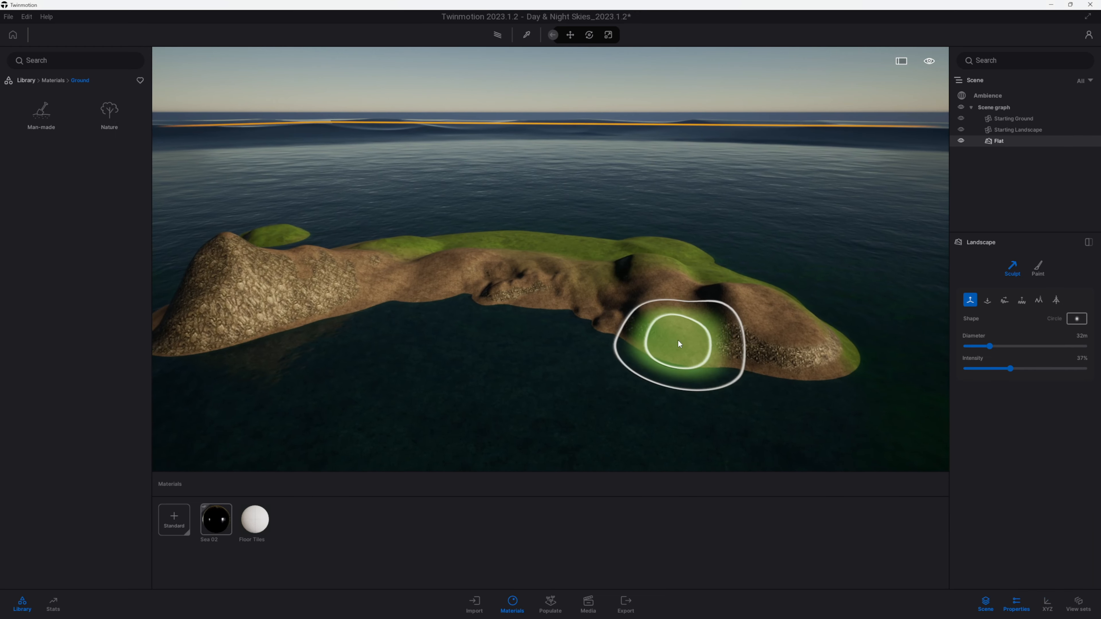
mouse_move(763, 277)
left_mouse_down()
mouse_move(816, 320)
mouse_move(826, 447)
left_mouse_up()
mouse_move(333, 317)
left_mouse_down()
mouse_move(178, 401)
mouse_move(169, 367)
mouse_move(181, 278)
left_mouse_up()
key("a")
right_click_drag(459, 231, 460, 238)
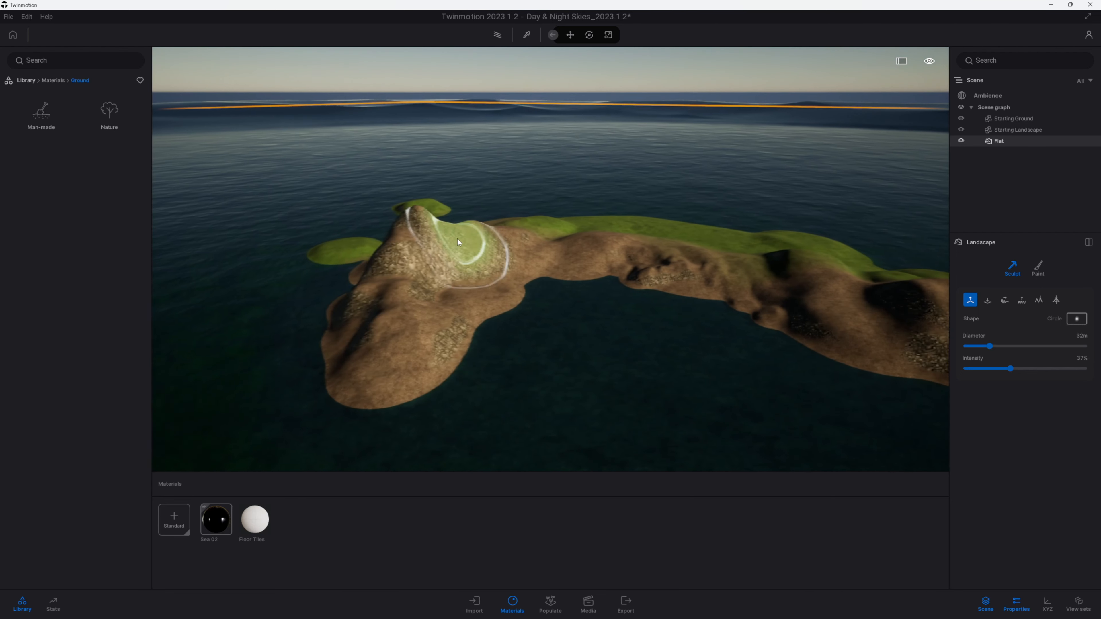
mouse_move(330, 245)
left_mouse_down()
mouse_move(320, 309)
mouse_move(275, 304)
mouse_move(291, 344)
mouse_move(259, 307)
mouse_move(317, 260)
left_mouse_up()
key("s")
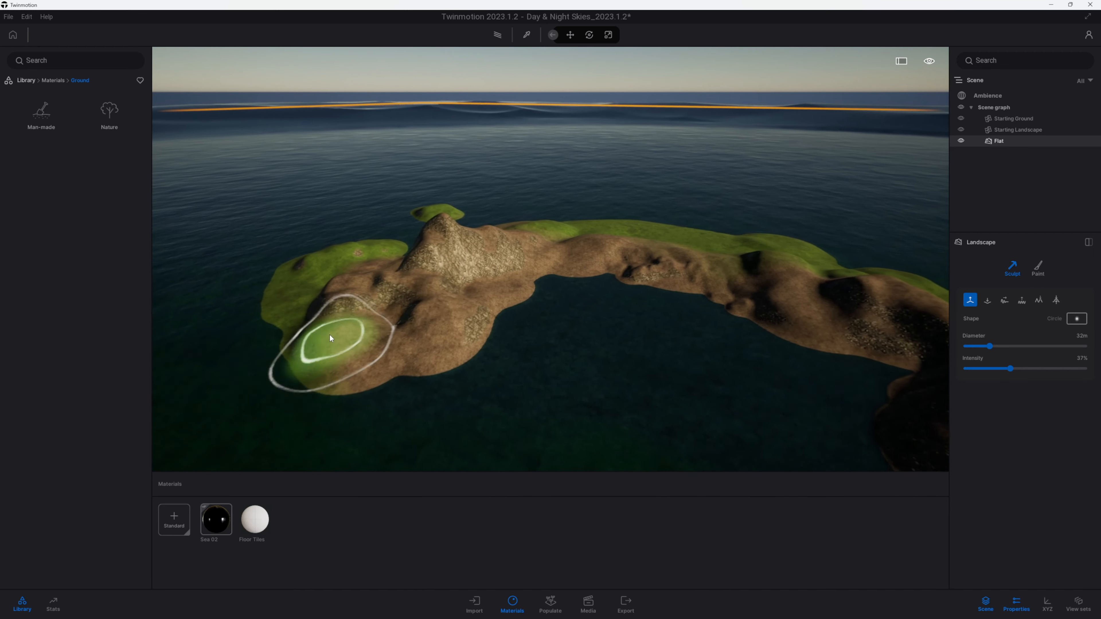
mouse_move(464, 231)
left_mouse_down()
mouse_move(422, 249)
mouse_move(476, 230)
left_mouse_up()
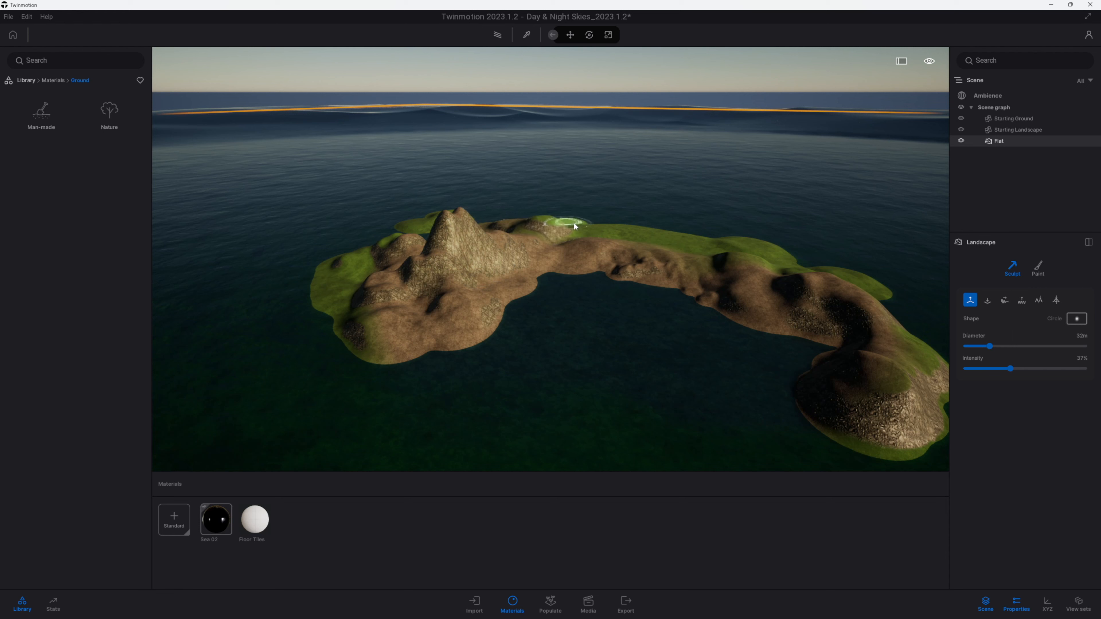
- Raise grassy hills along the island's back shore and a second tall peak behind the first one at the left end
right_click_drag(695, 242, 665, 180)
left_click_drag(627, 180, 488, 195)
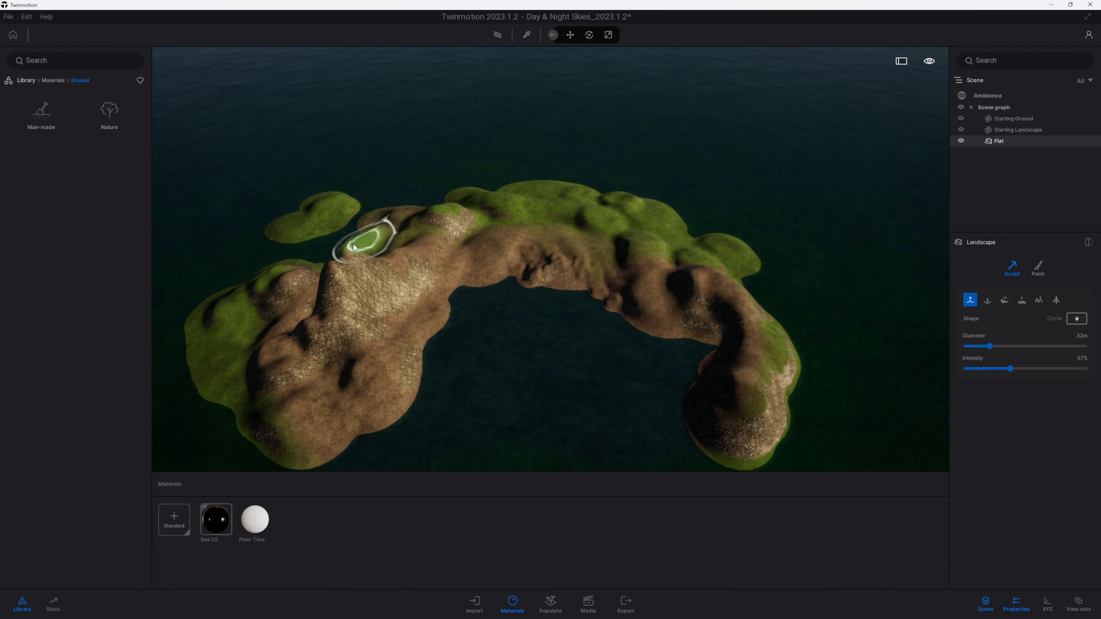
mouse_move(259, 270)
left_mouse_down()
mouse_move(234, 264)
mouse_move(332, 226)
left_mouse_up()
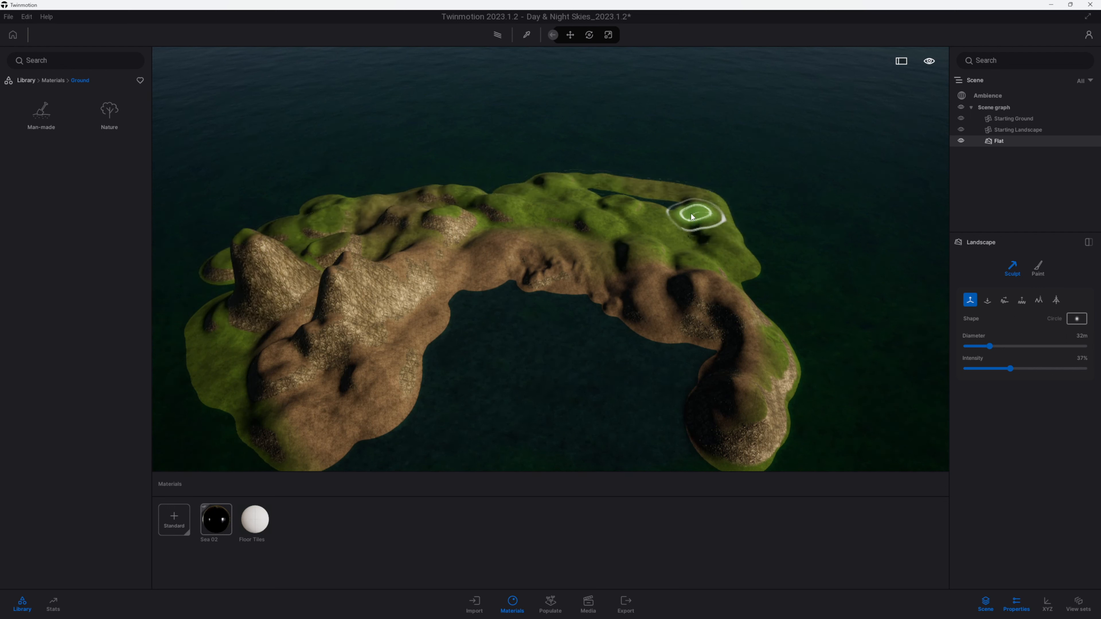
- Widen the island's right arm outward by raising a broad band of hills along its outer shore and tip
mouse_move(722, 307)
right_mouse_down()
mouse_move(686, 298)
mouse_move(671, 326)
right_mouse_up()
left_click_drag(695, 314, 676, 240)
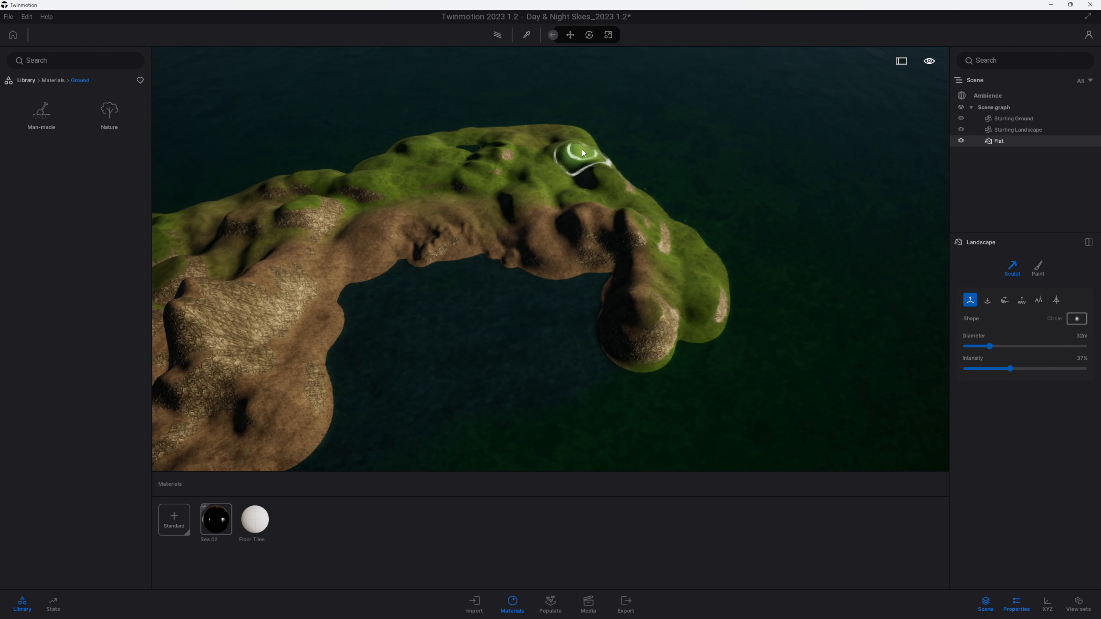
mouse_move(689, 342)
left_mouse_down()
mouse_move(731, 375)
mouse_move(778, 310)
mouse_move(639, 185)
left_mouse_up()
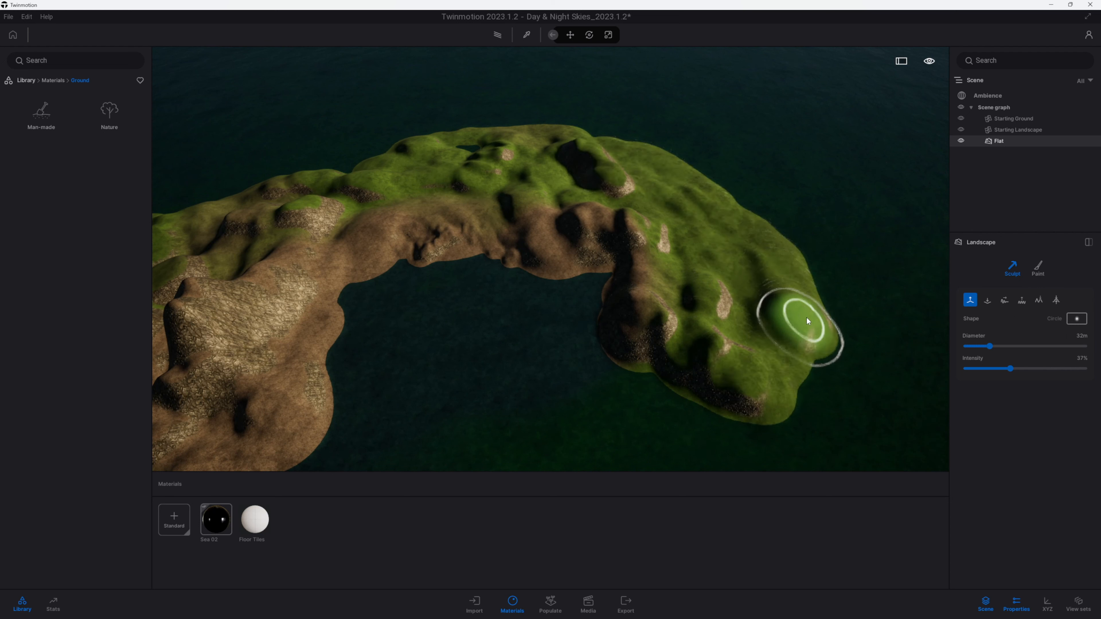
mouse_move(812, 301)
left_mouse_down()
mouse_move(803, 391)
mouse_move(893, 355)
left_mouse_up()
- Reshape the left peaks and nearby ridges with the jagged-peaks sculpt tool at 32 m diameter and 37% intensity
left_click(1040, 299)
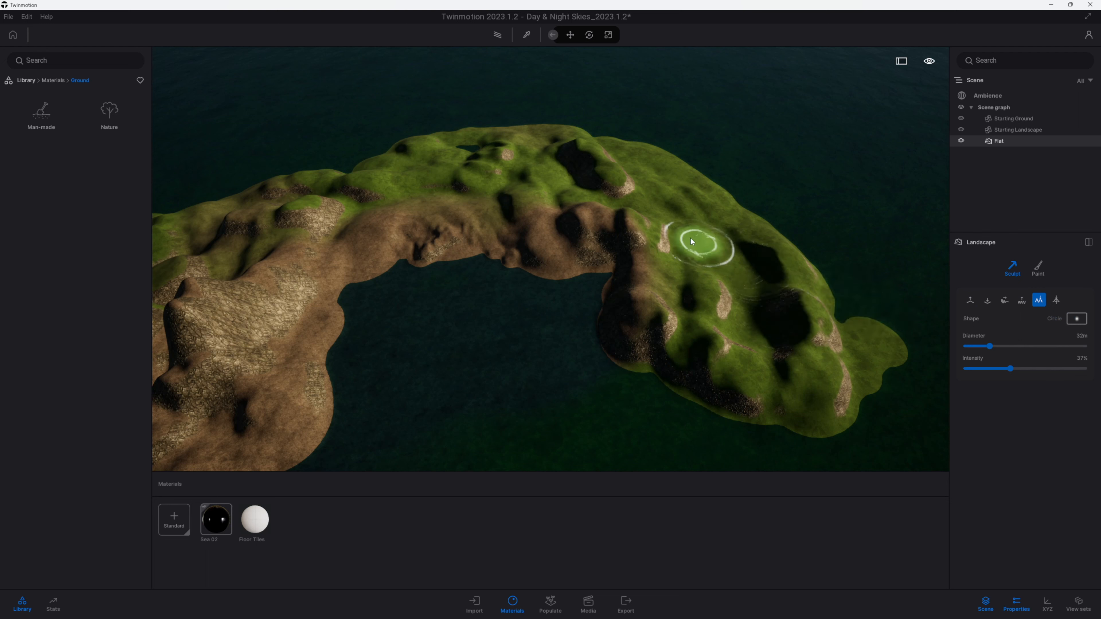
mouse_move(241, 294)
left_mouse_down()
mouse_move(186, 344)
mouse_move(194, 288)
mouse_move(334, 221)
left_mouse_up()
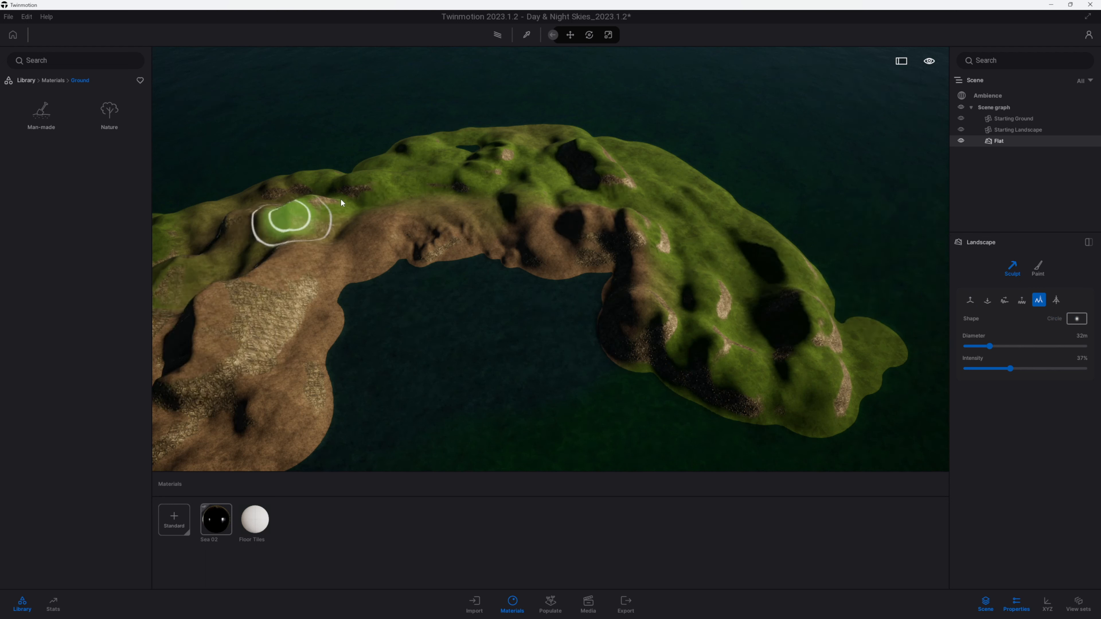
middle_click_drag(568, 299, 573, 280)
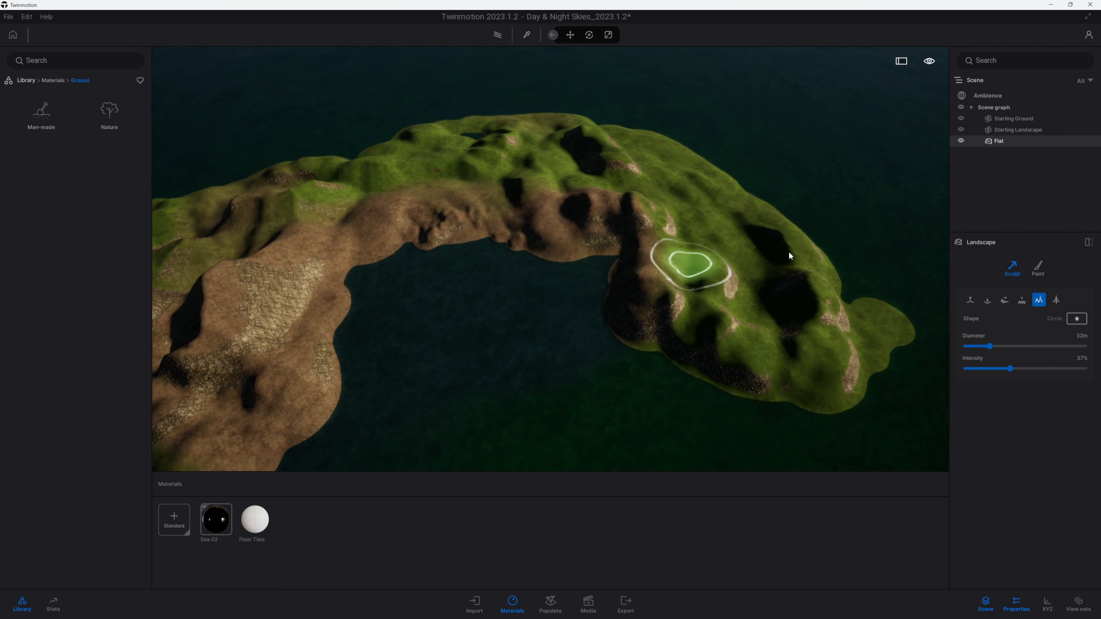
- Dig the seabed deeper in the bay between the island's arms using a 32 m brush at under 10% intensity
left_click(987, 302)
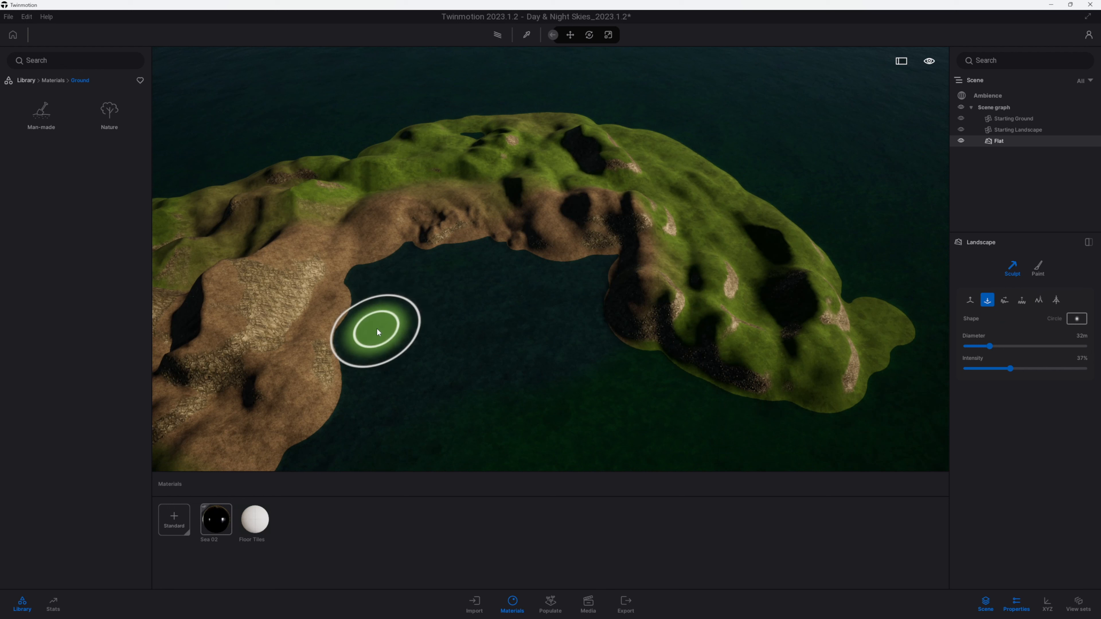
left_click_drag(1011, 369, 977, 369)
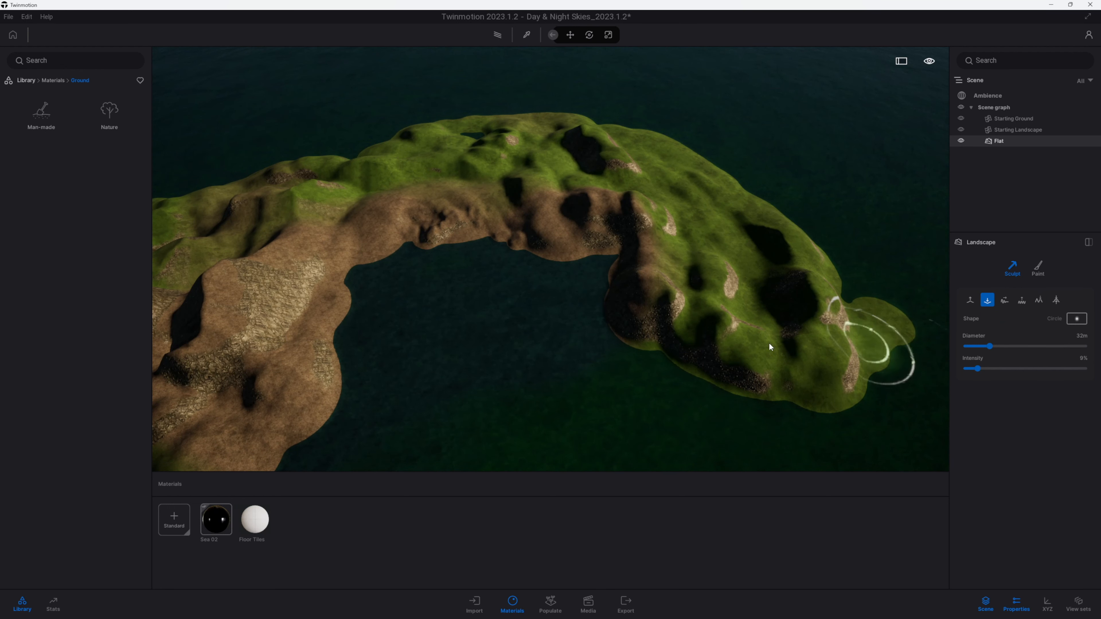
mouse_move(393, 345)
left_mouse_down()
mouse_move(491, 295)
mouse_move(421, 329)
mouse_move(528, 329)
mouse_move(432, 284)
mouse_move(394, 310)
mouse_move(563, 291)
mouse_move(581, 307)
left_mouse_up()
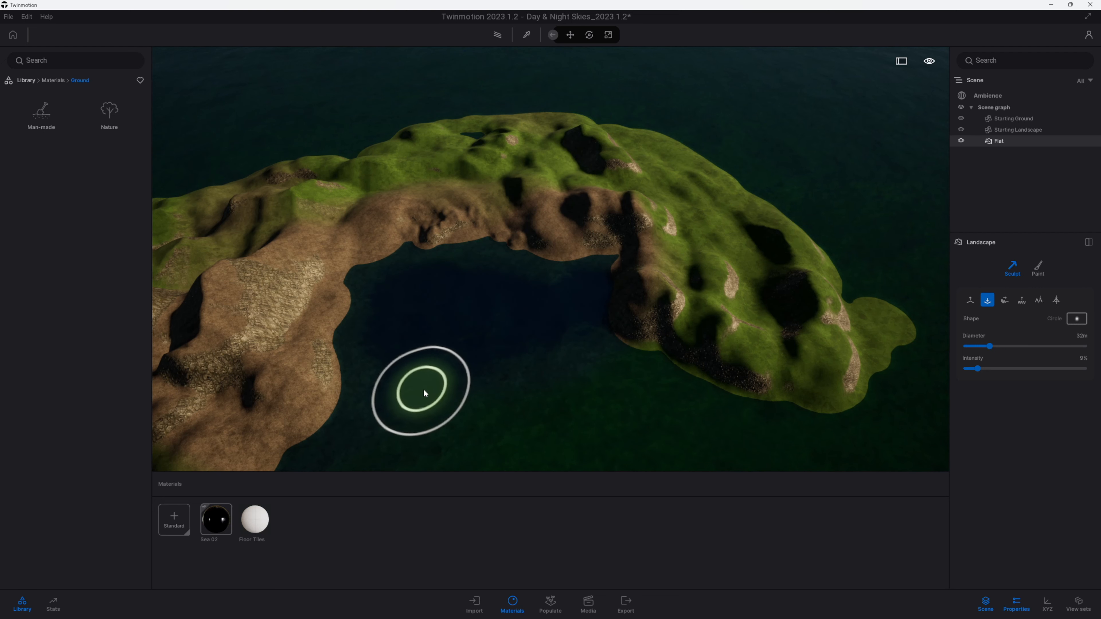
scroll(423, 387, "up", 4)
scroll(439, 363, "up", 3)
right_click_drag(504, 343, 479, 368)
middle_click_drag(480, 368, 480, 378)
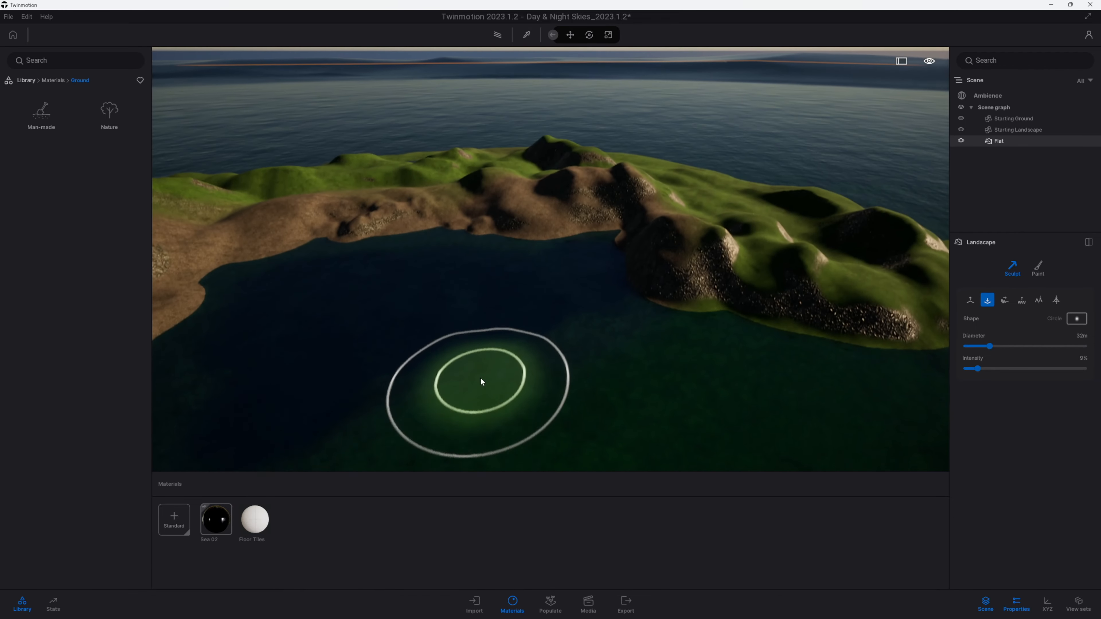
scroll(473, 378, "up", 5)
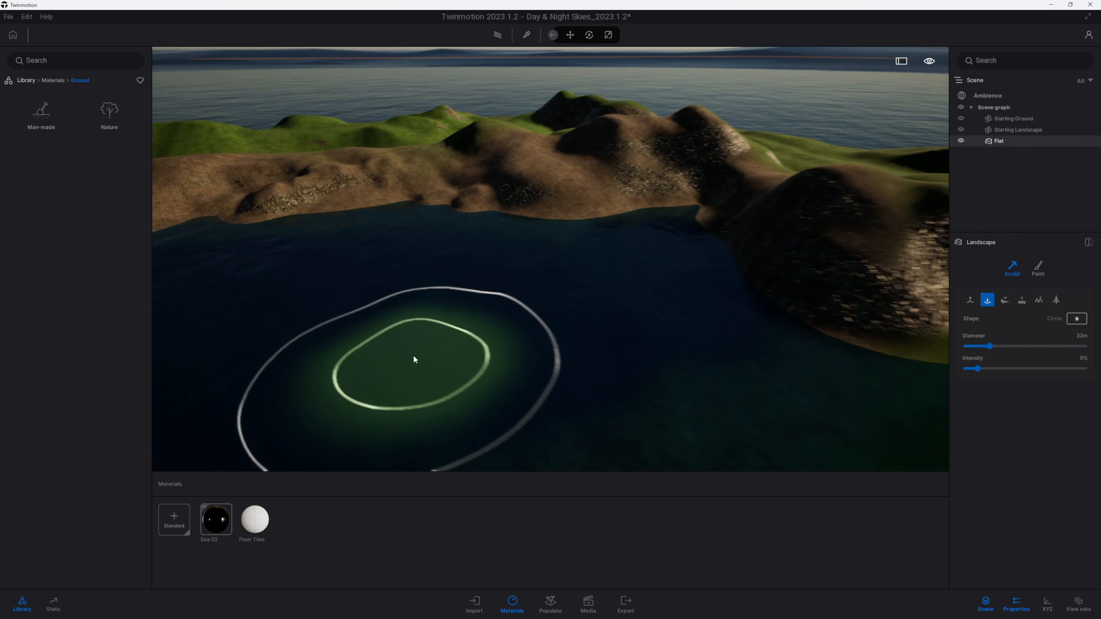
mouse_move(375, 323)
right_mouse_down()
mouse_move(400, 349)
mouse_move(400, 332)
right_mouse_up()
right_click_drag(495, 364, 474, 366)
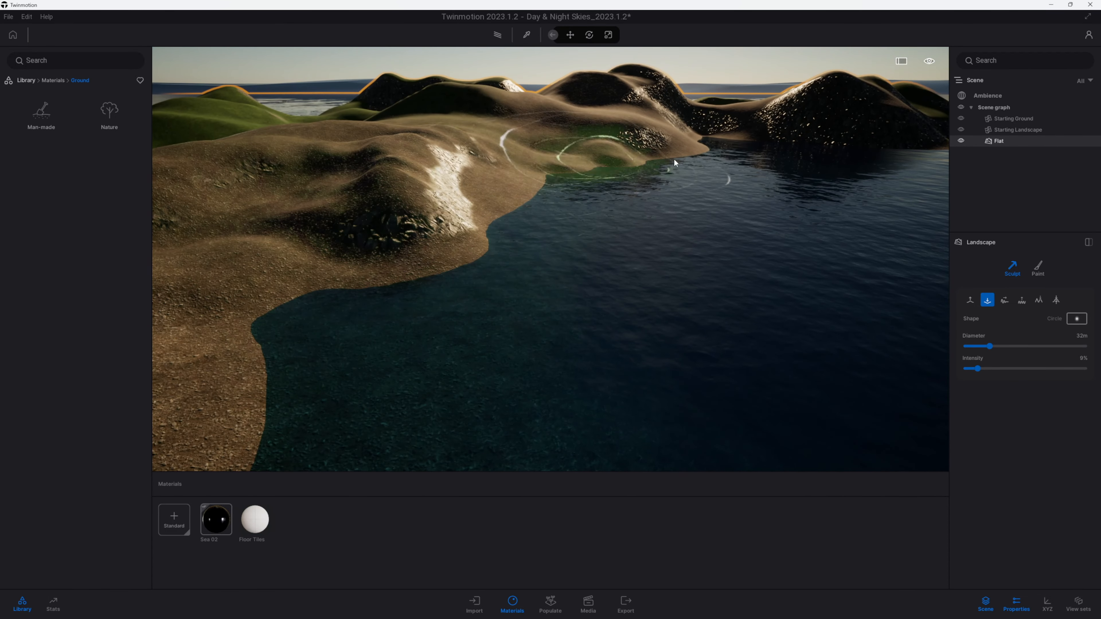
- Replace the landscape's second paint texture with Sand with sea shell from the natural ground materials and select it for painting
left_click(1040, 266)
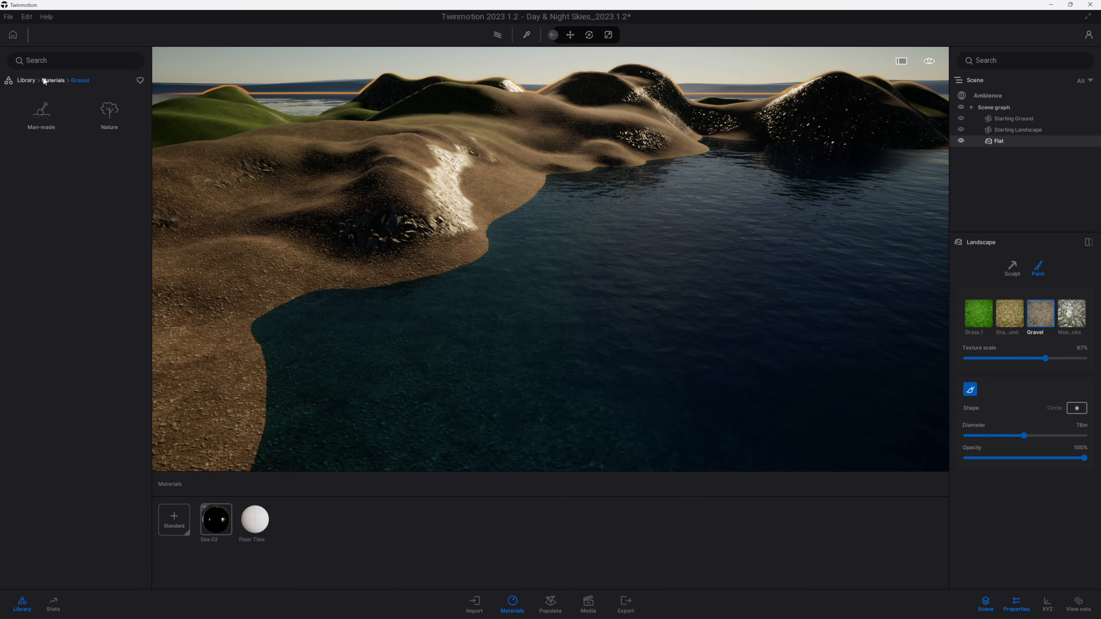
left_click(44, 81)
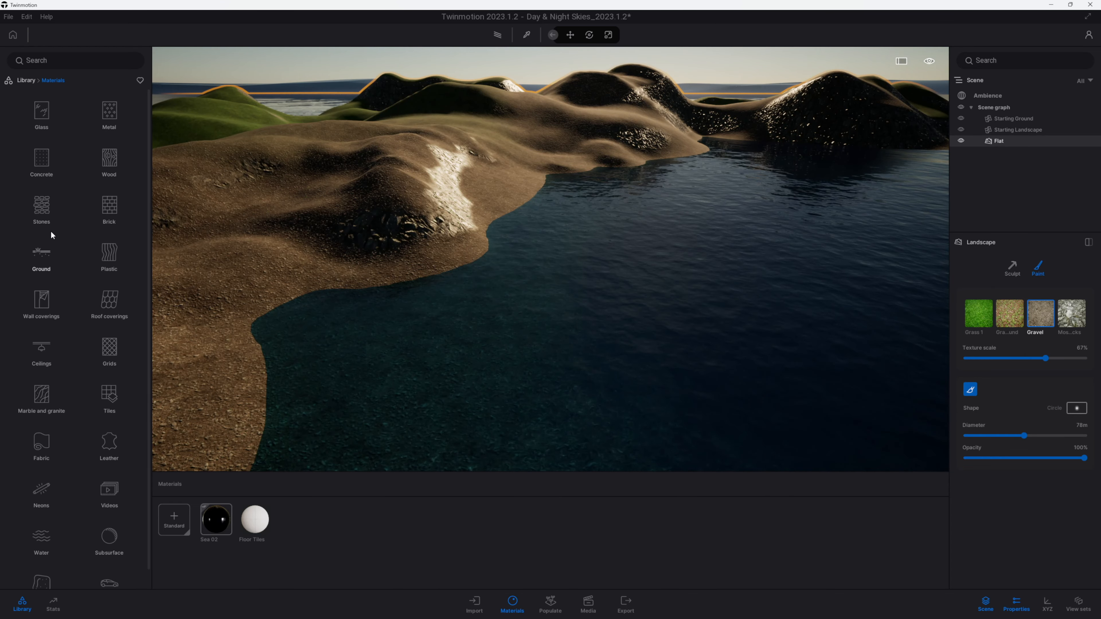
left_click(41, 250)
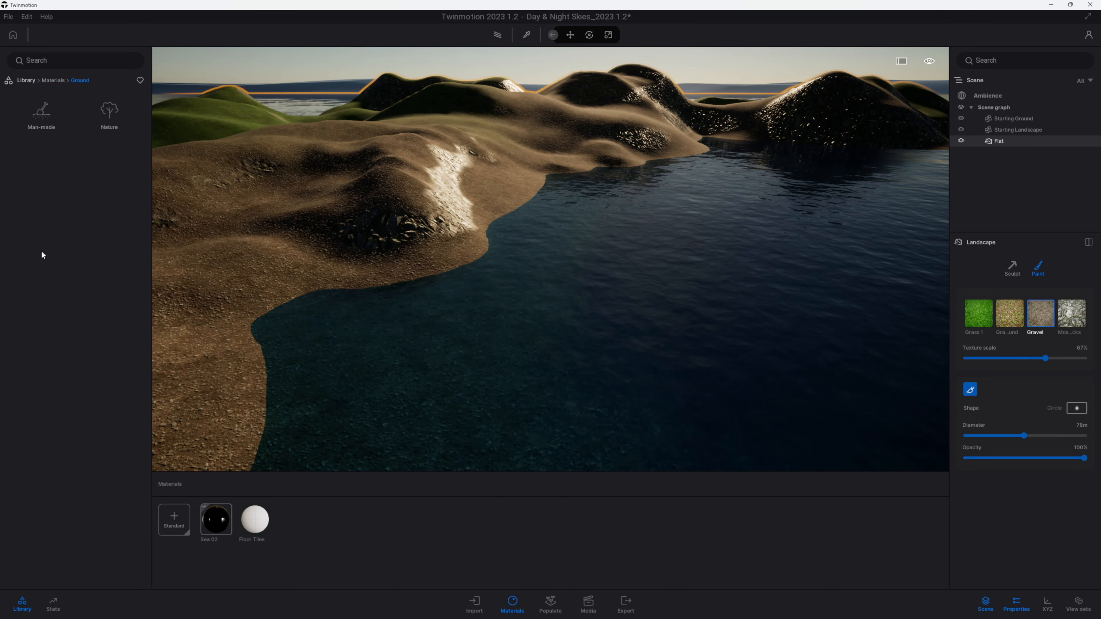
left_click(103, 115)
scroll(76, 355, "down", 3)
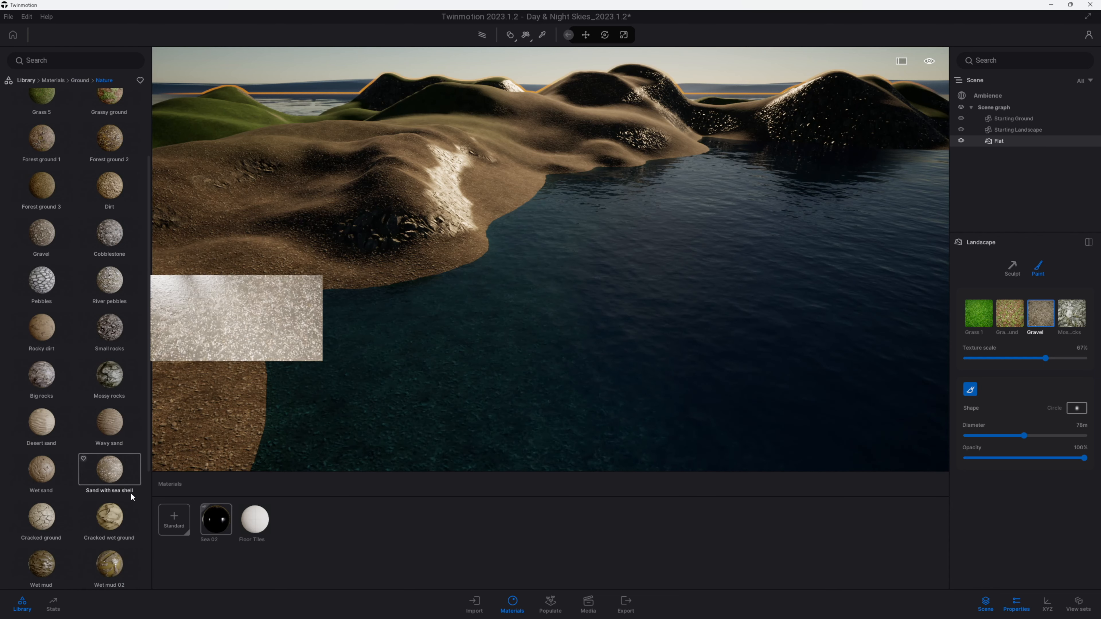
left_click_drag(111, 468, 1025, 357)
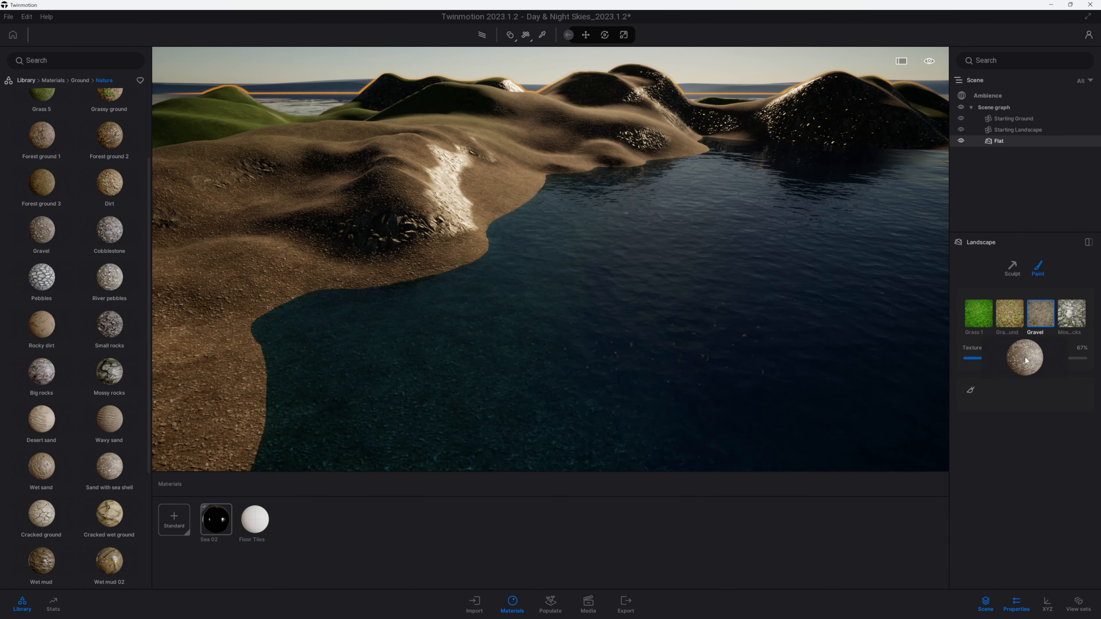
left_click_drag(1093, 324, 1017, 319)
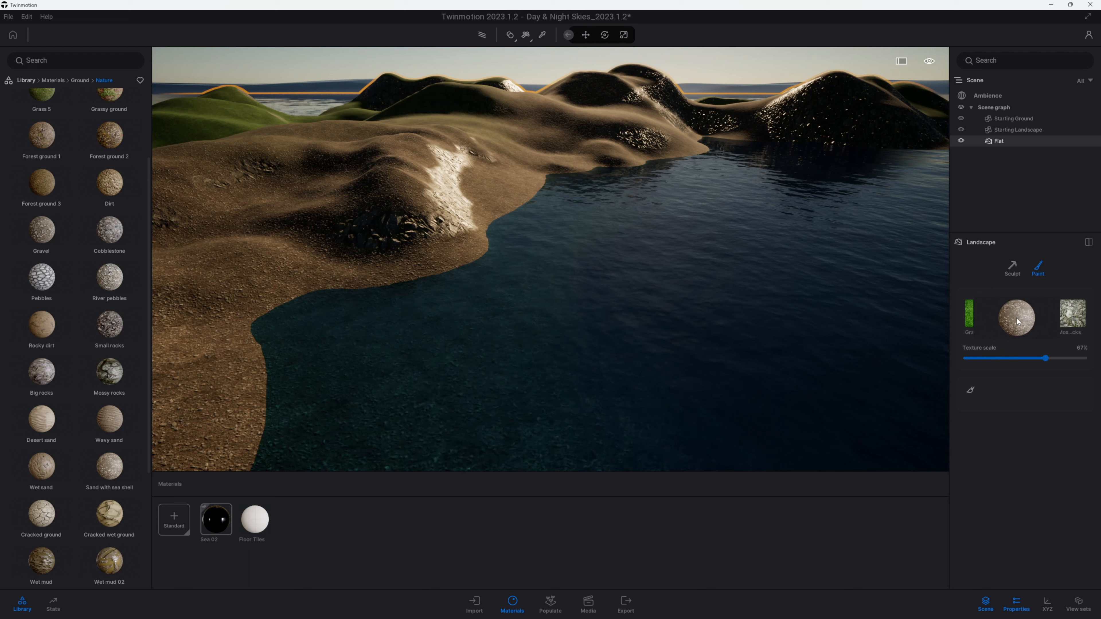
left_click(1011, 315)
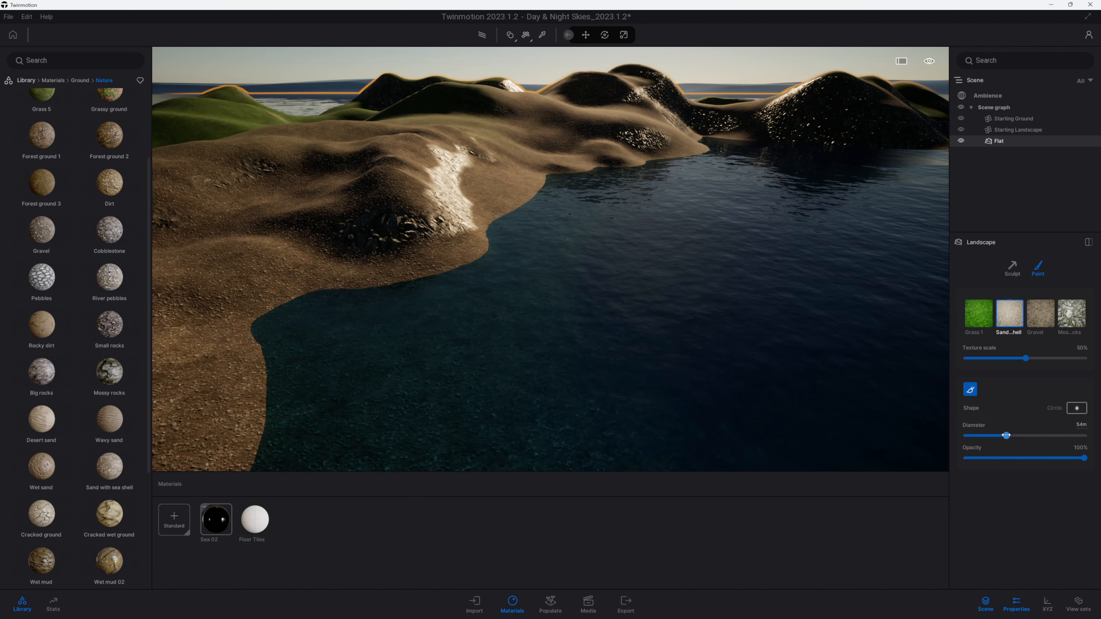
- Paint shell sand along the bay's shore and slopes with 18% texture scale and a 16 m brush
left_click_drag(1006, 436, 996, 436)
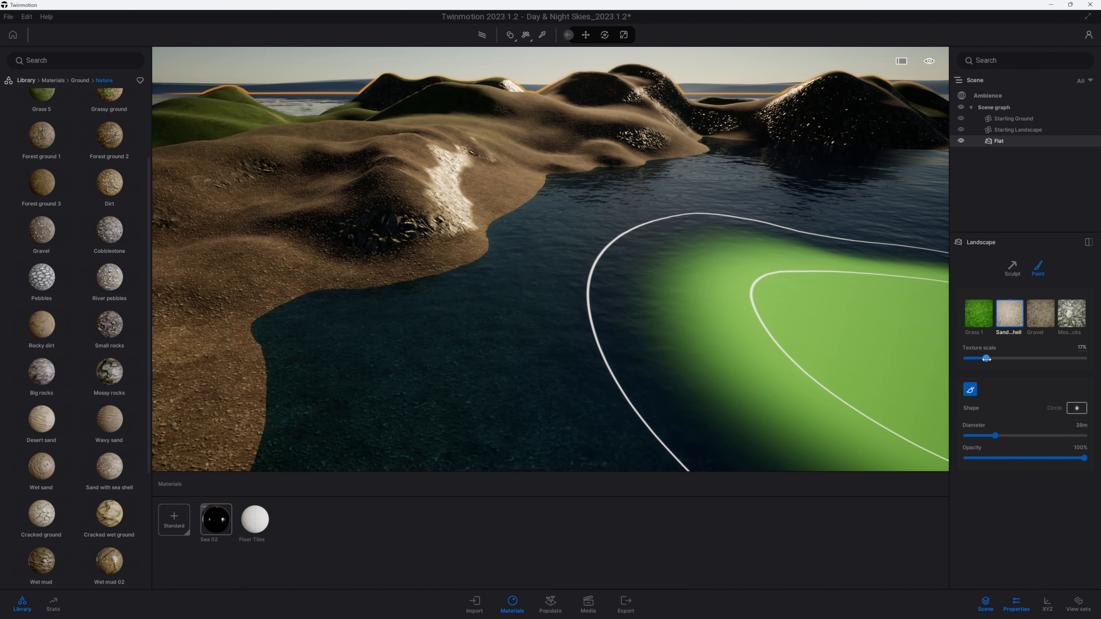
left_click_drag(987, 436, 978, 436)
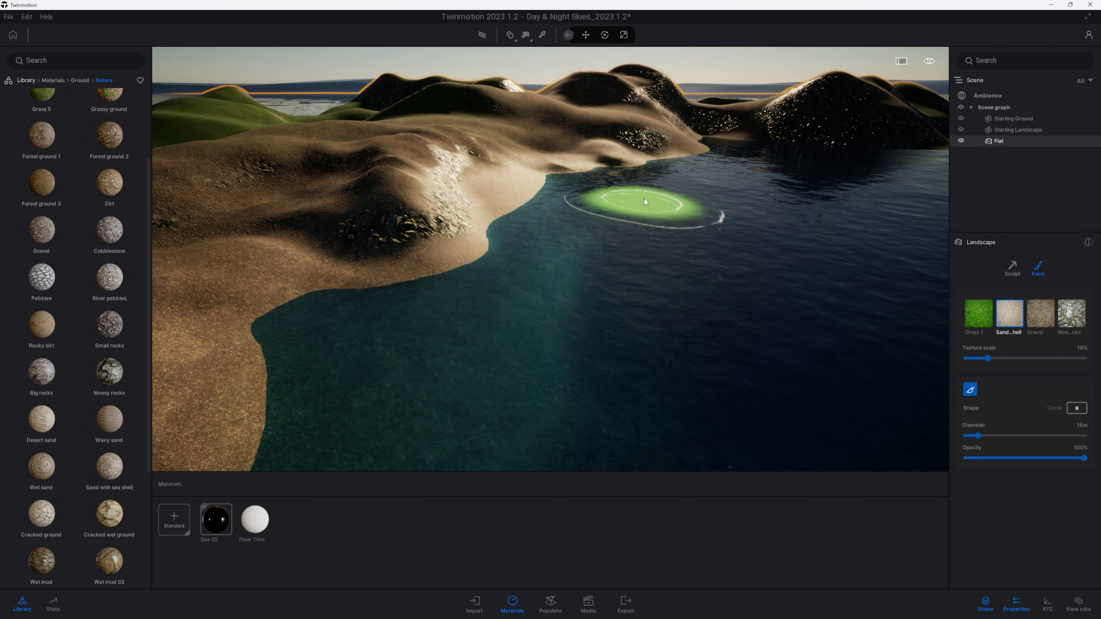
mouse_move(400, 287)
middle_mouse_down()
mouse_move(419, 308)
mouse_move(643, 287)
middle_mouse_up()
right_click_drag(513, 317, 512, 317)
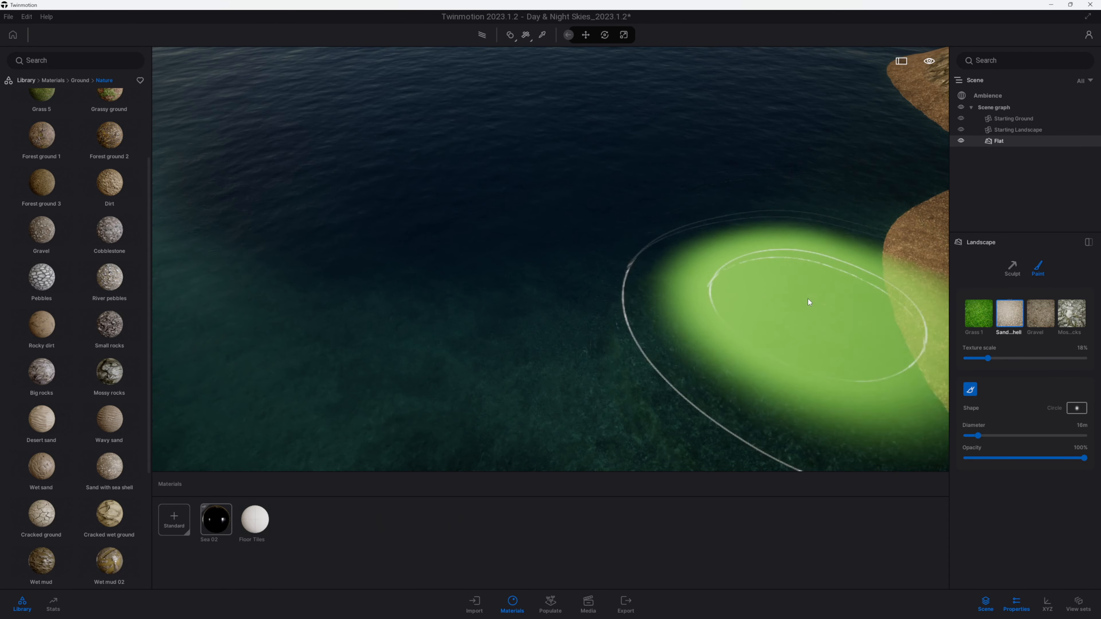
mouse_move(565, 246)
right_mouse_down()
mouse_move(599, 223)
mouse_move(629, 236)
mouse_move(600, 271)
right_mouse_up()
scroll(687, 296, "down", 5)
- Paint the mossy rocks texture over the lower slope below the tall peak with the 16 m brush
left_click(1071, 314)
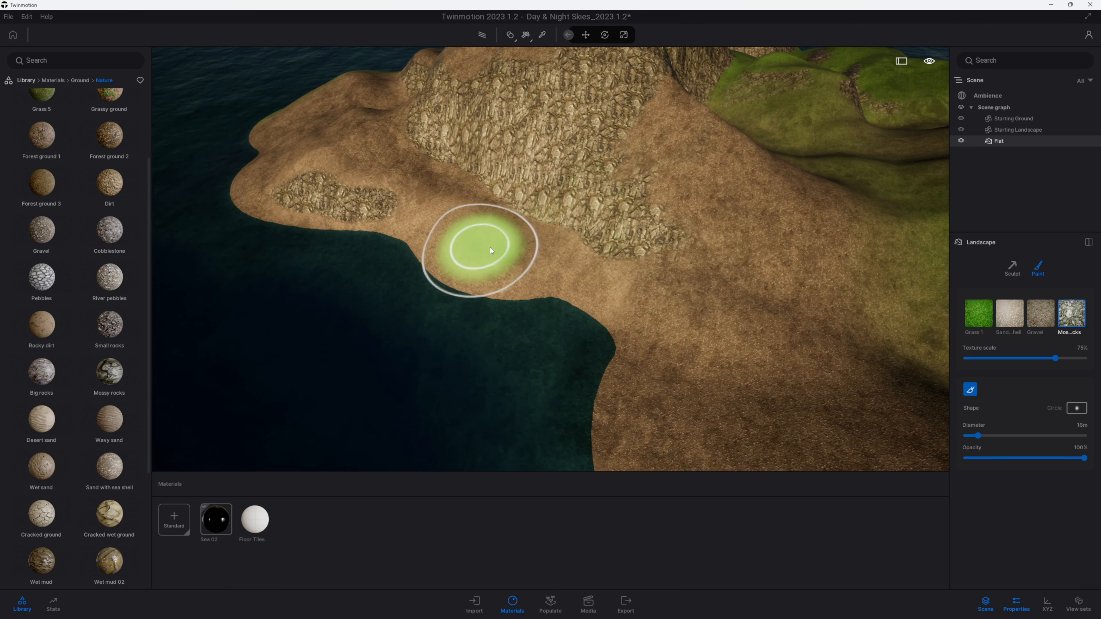
mouse_move(650, 271)
left_mouse_down()
mouse_move(660, 178)
mouse_move(643, 144)
mouse_move(600, 183)
mouse_move(695, 207)
mouse_move(702, 132)
mouse_move(747, 147)
left_mouse_up()
mouse_move(642, 216)
right_mouse_down()
mouse_move(624, 216)
mouse_move(632, 223)
right_mouse_up()
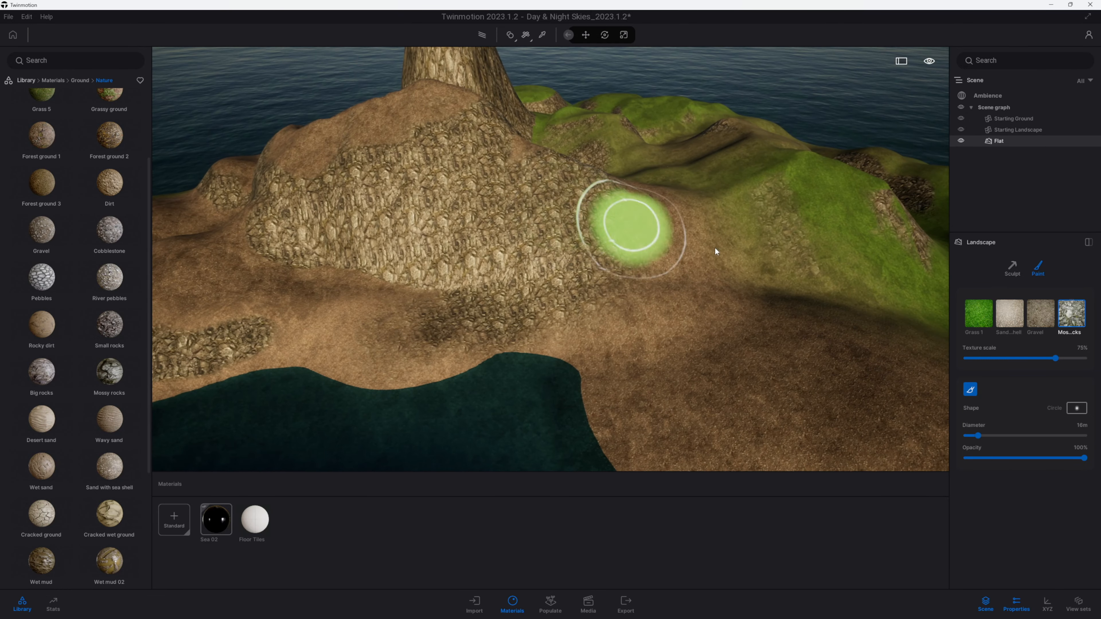
- Paint the shell sand along the water's edge below the rocky slopes
left_click(1010, 315)
left_click_drag(365, 348, 628, 355)
mouse_move(628, 356)
right_mouse_down()
mouse_move(504, 290)
mouse_move(514, 322)
right_mouse_up()
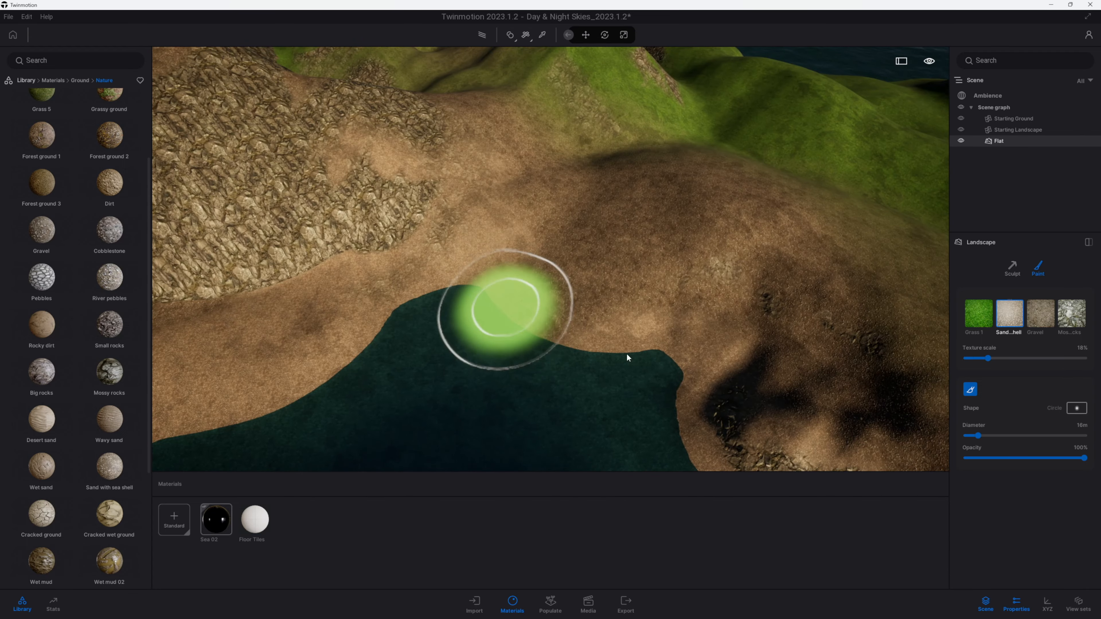
right_click_drag(633, 321, 760, 318)
mouse_move(478, 323)
right_mouse_down()
mouse_move(462, 305)
mouse_move(382, 313)
mouse_move(382, 300)
mouse_move(605, 341)
mouse_move(518, 246)
right_mouse_up()
- Begin saving the project as a new file, creating and opening a Desert Island folder inside 01 Twinmotion Projects on drive D
left_click(8, 16)
left_click(66, 105)
left_click(49, 300)
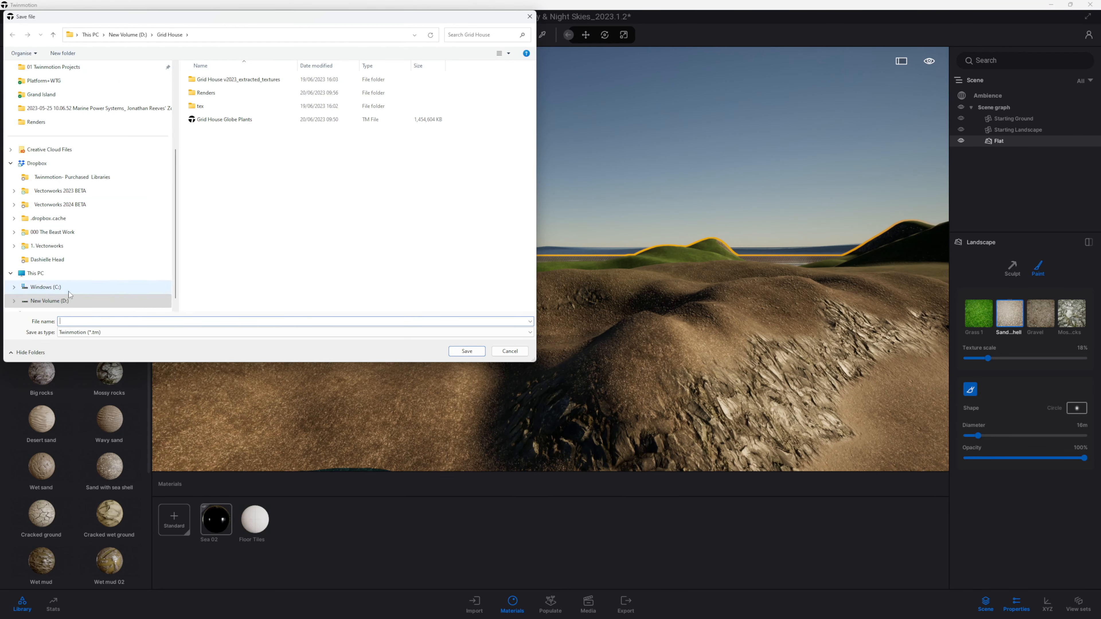
double_click(208, 92)
right_click(213, 124)
mouse_move(260, 210)
left_click(323, 212)
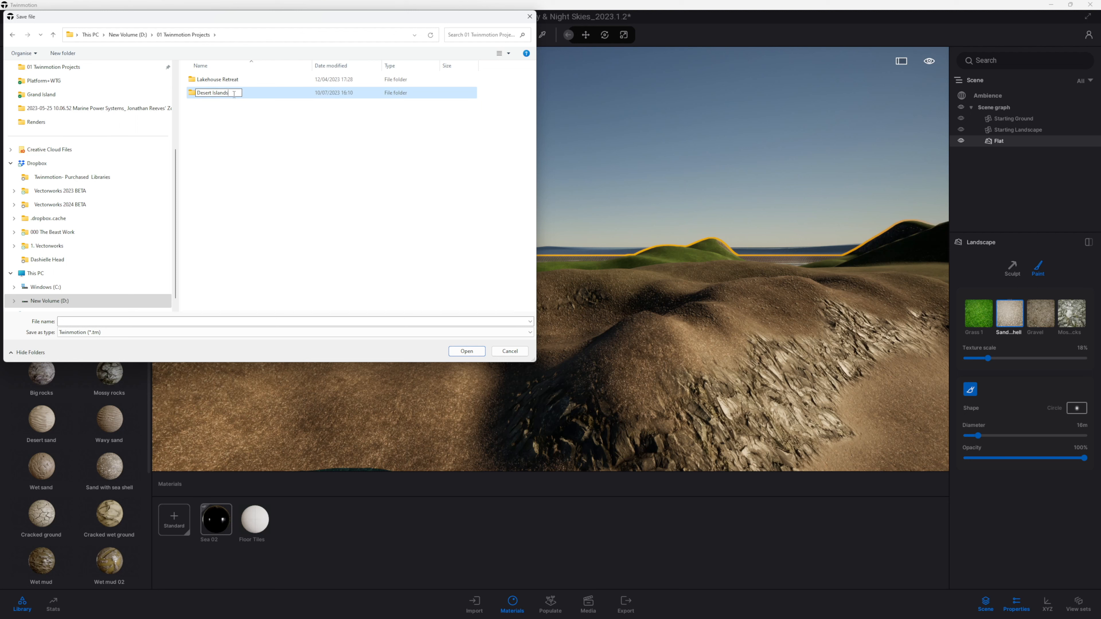
key("Return")
key("Return")
- Name the project file Deseret Island and save it in the new folder
left_click(124, 321)
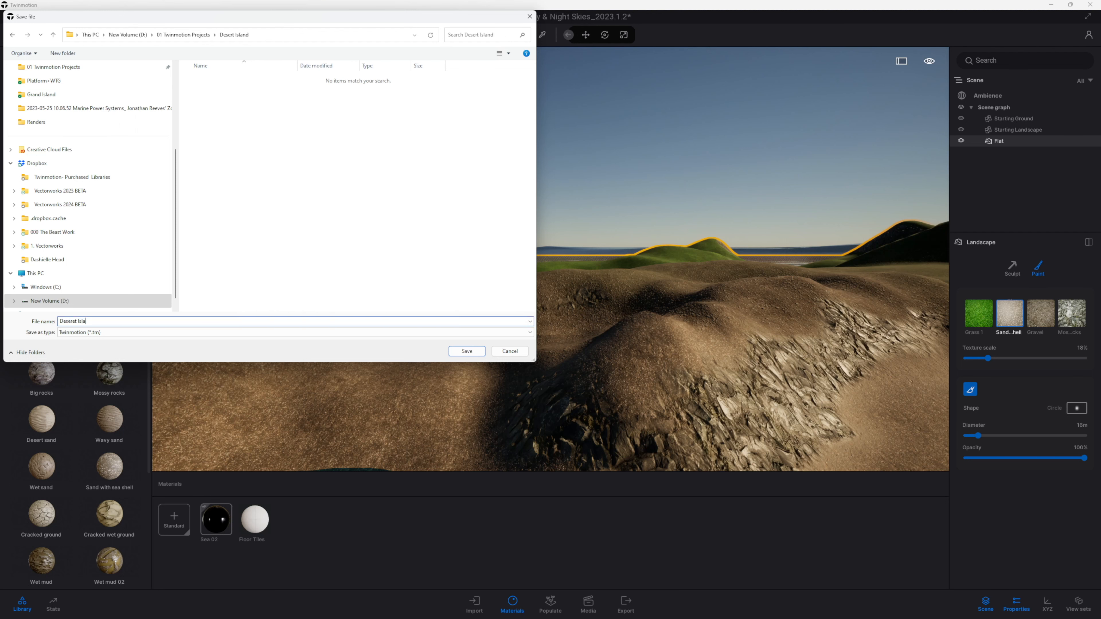
key("ctrl+a")
key("BackSpace")
left_click(472, 350)
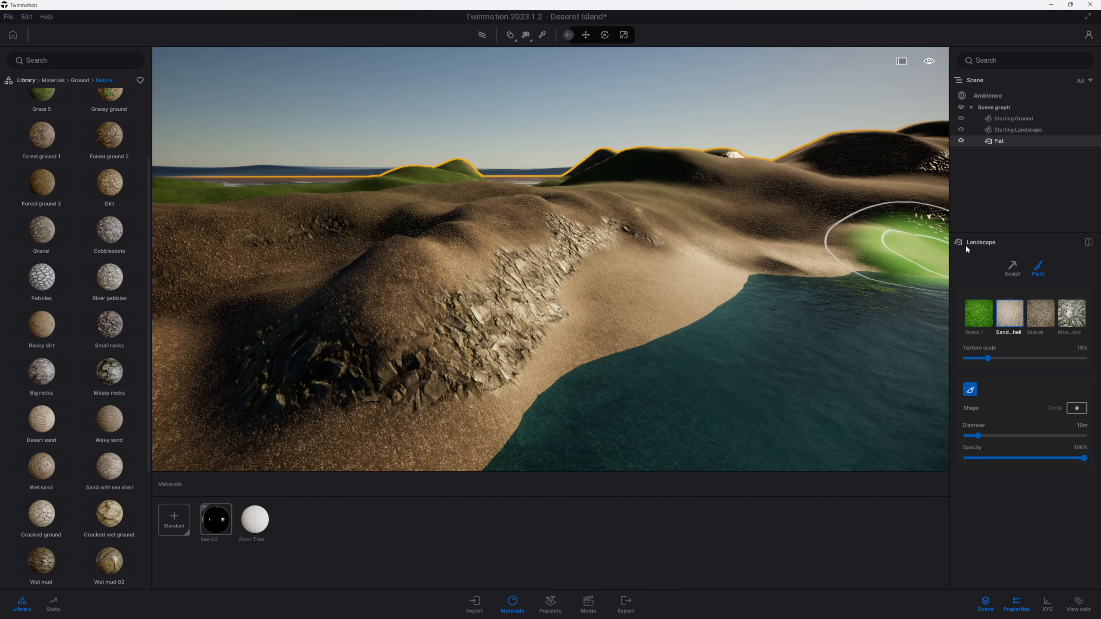
- Sculpt small bumps into the sandy ridge between the inlet and the bay, finishing with a 6 m brush at 80% intensity
left_click(1012, 267)
left_click(1022, 300)
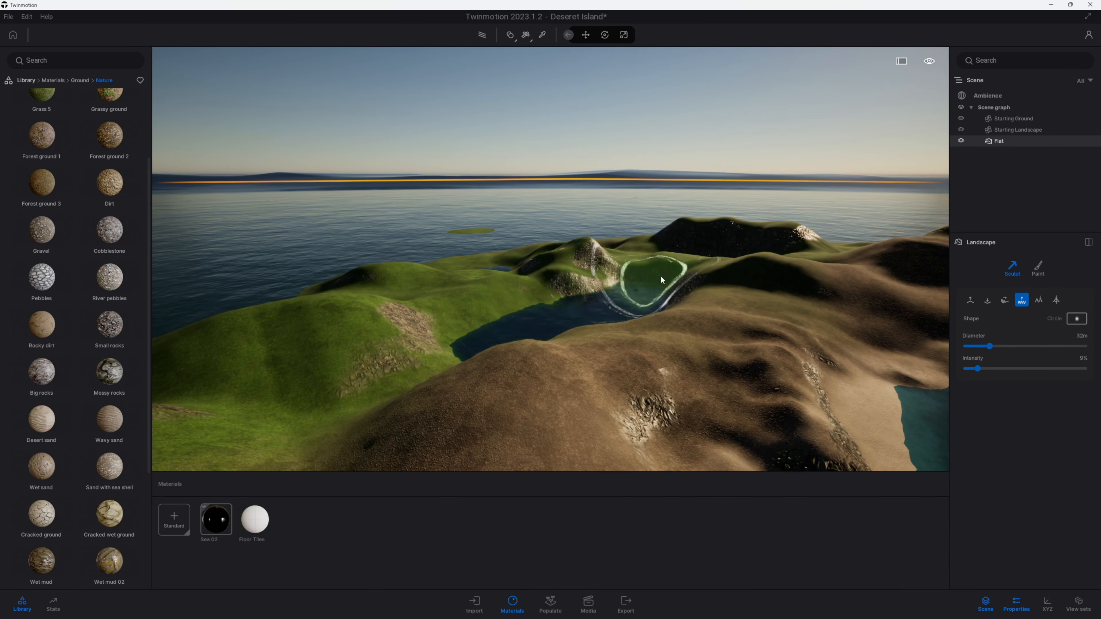
mouse_move(644, 282)
left_mouse_down()
mouse_move(563, 351)
mouse_move(523, 370)
left_mouse_up()
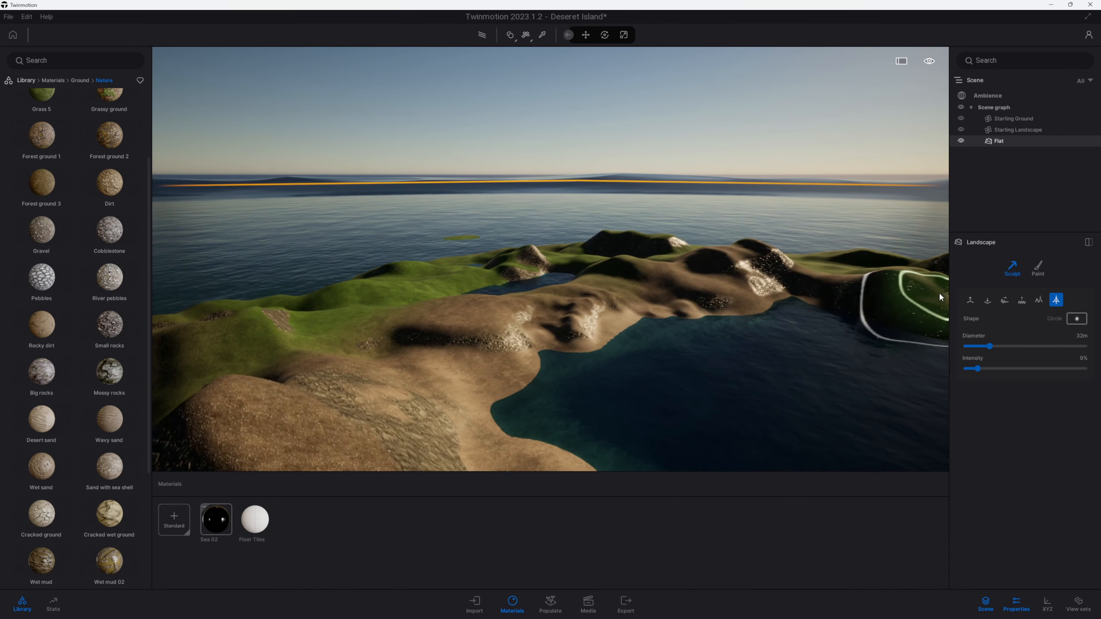
left_click(970, 300)
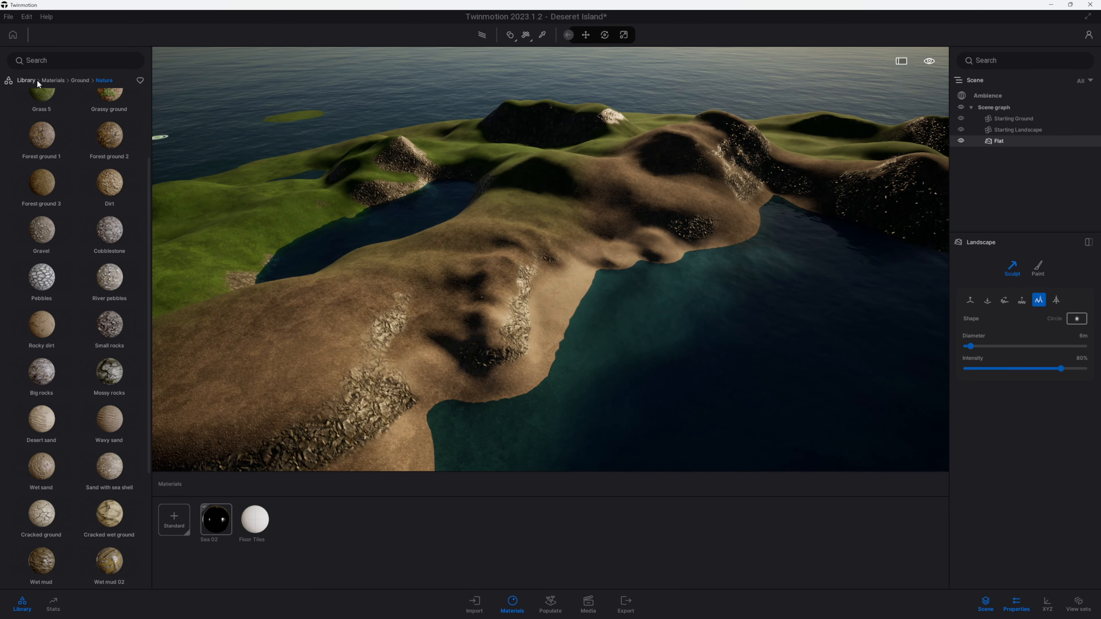
- Start foliage painting and search the library for Palm
left_click(551, 604)
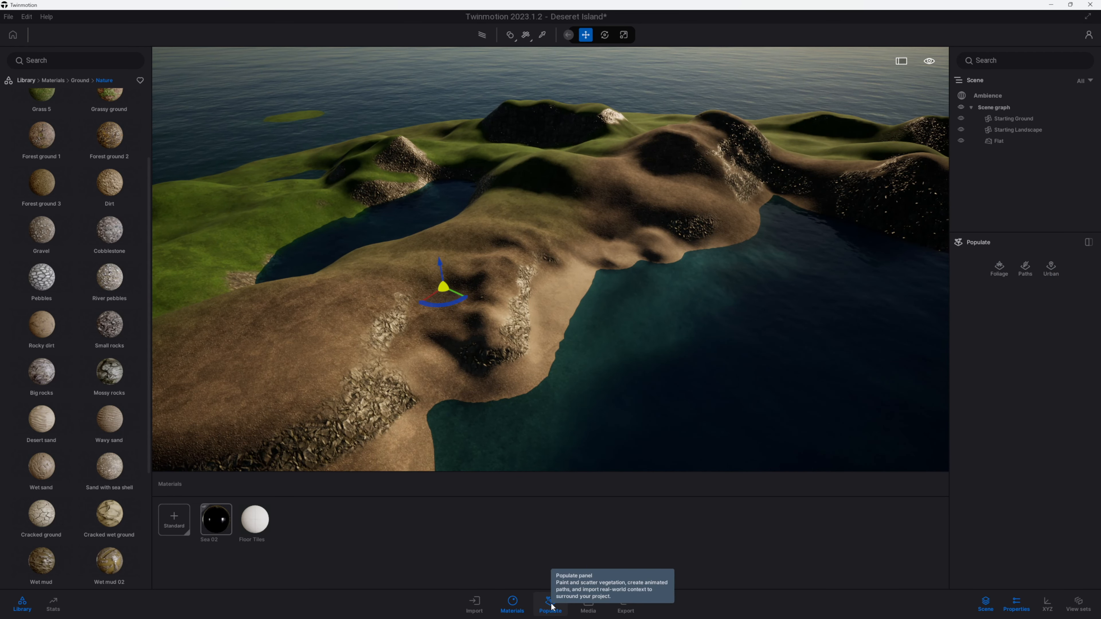
left_click(1000, 268)
left_click(1012, 301)
left_click(54, 60)
type("Palm")
key("Return")
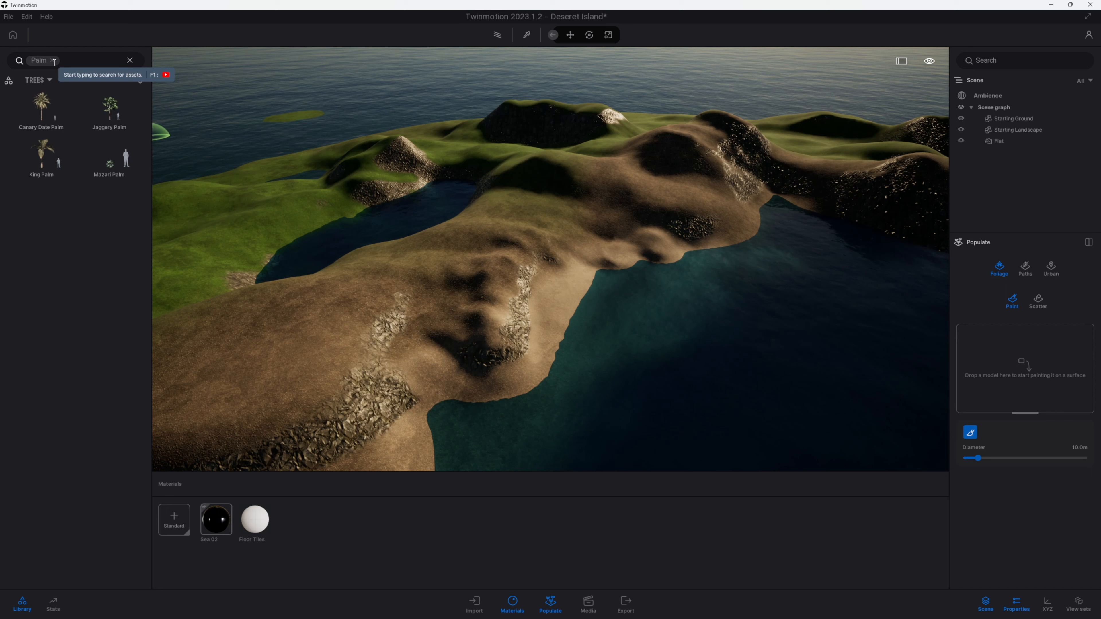
- Add Canary Date Palm, Jaggery Palm, King Palm and Mazari Palm to the foliage paint set
left_click(43, 106)
left_click(110, 171, "shift")
left_click(51, 198)
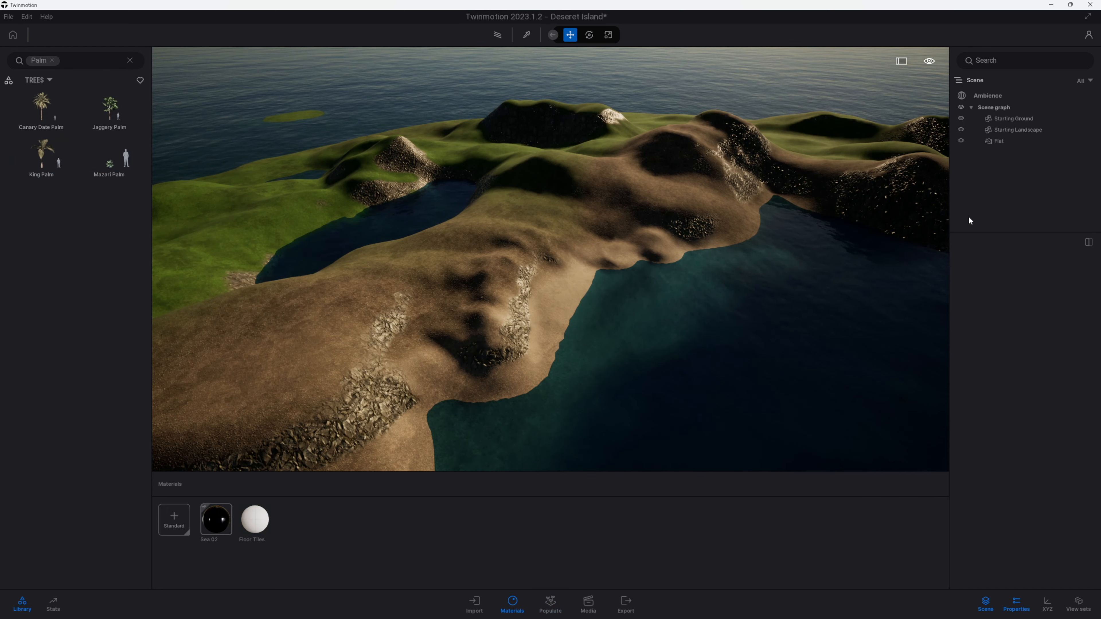
left_click(550, 603)
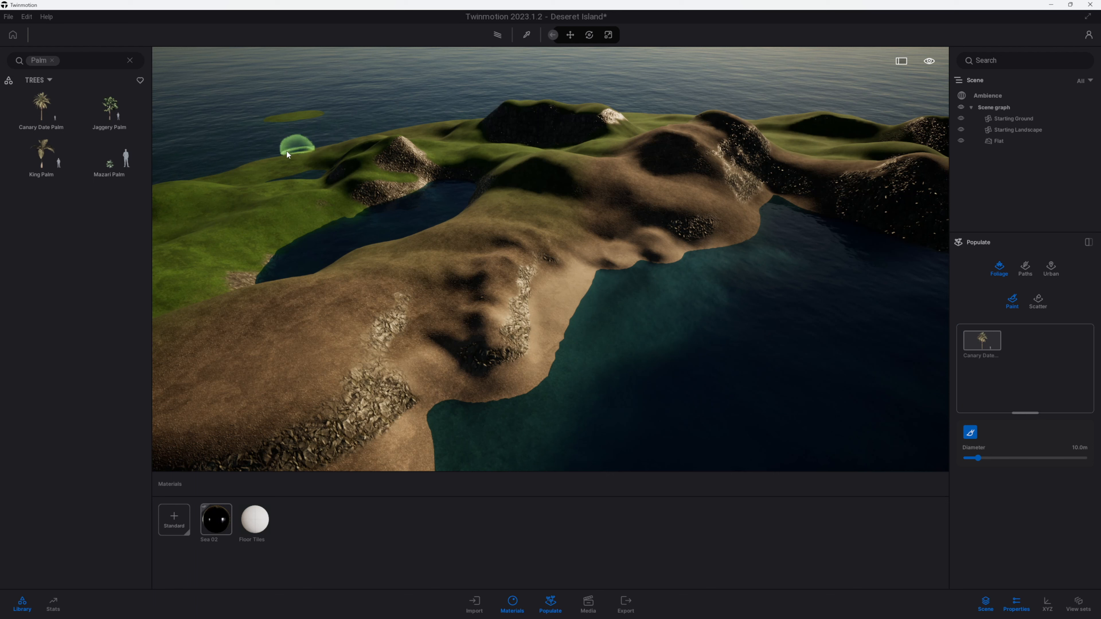
left_click_drag(110, 108, 976, 365)
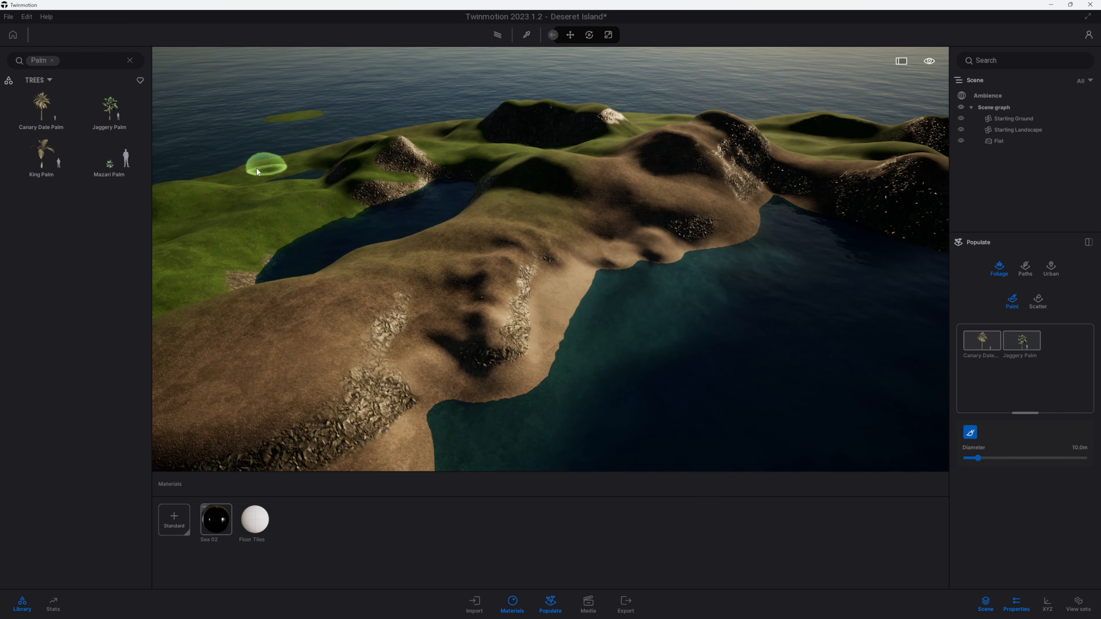
left_click_drag(41, 152, 1002, 364)
left_click_drag(110, 160, 999, 389)
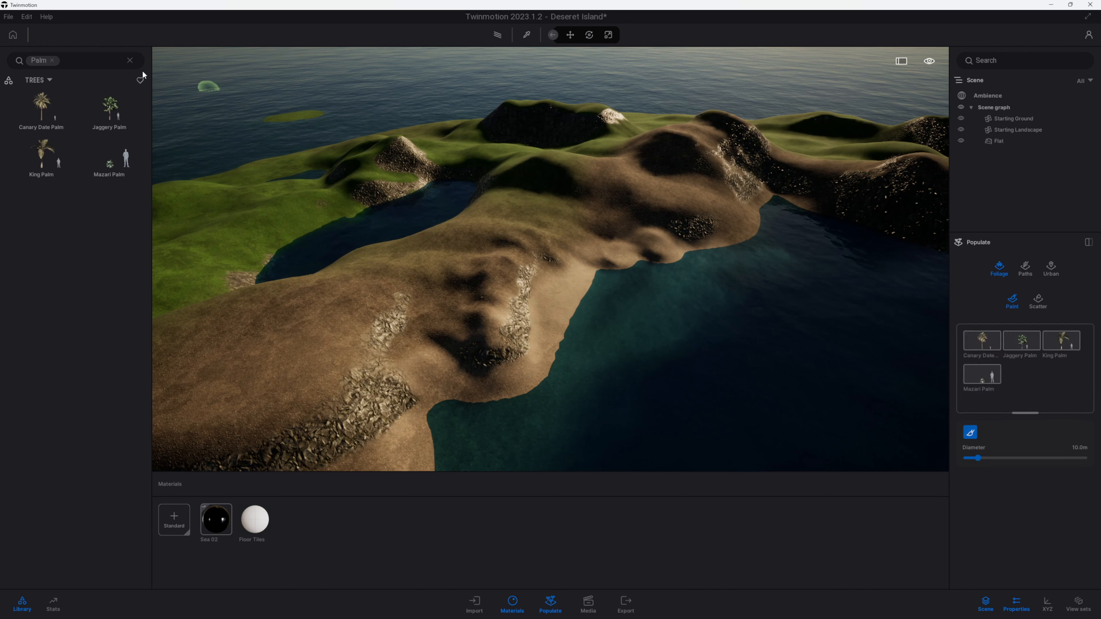
- Clear the library search and add Tropical Almond and a second Jaggery Palm from the trees to the foliage paint set
left_click(129, 60)
scroll(93, 433, "down", 8)
scroll(84, 386, "down", 8)
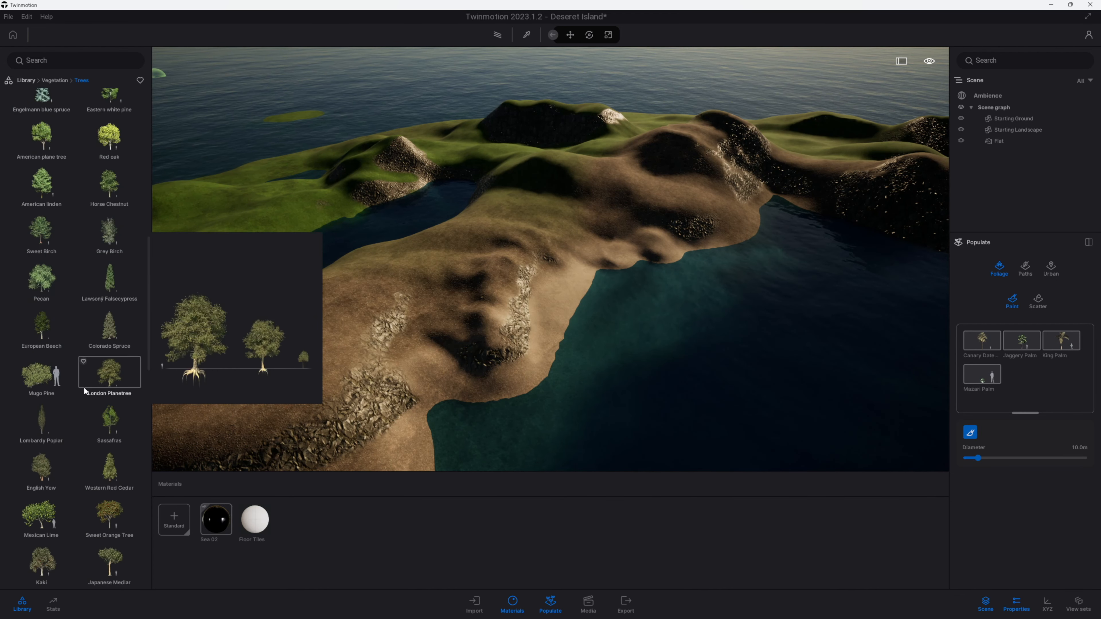
scroll(81, 395, "down", 13)
left_click_drag(42, 470, 1022, 382)
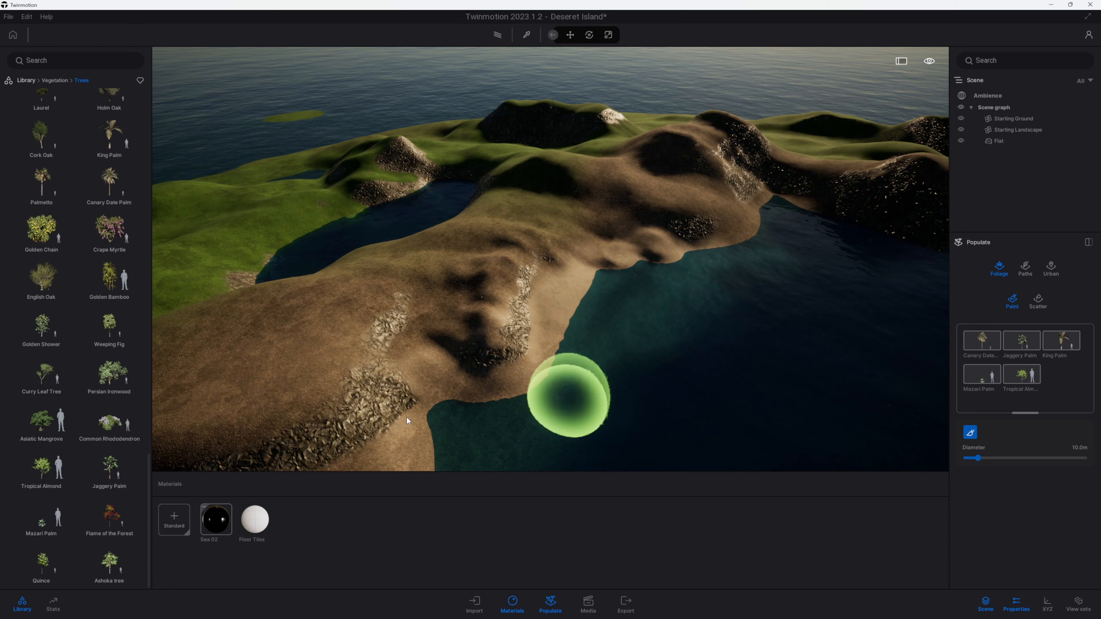
left_click_drag(113, 468, 1059, 397)
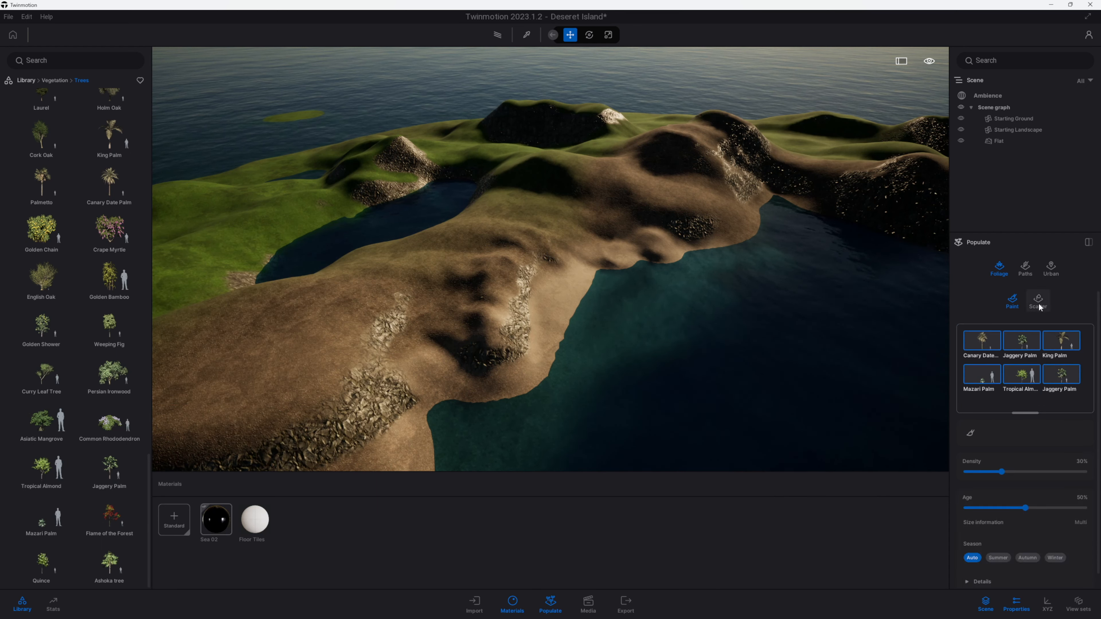
- Set all six plants' density to 29% and paint them with a 10 m brush over the land around the inlet
left_click_drag(1002, 472, 1000, 471)
scroll(998, 406, "down", 1)
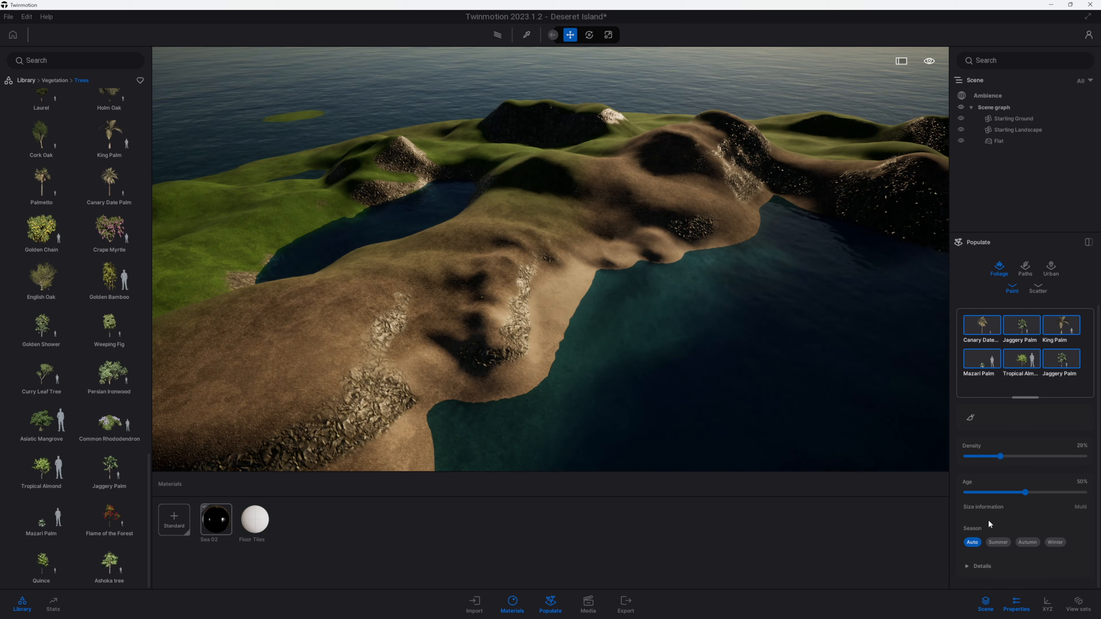
left_click(971, 418)
mouse_move(451, 302)
left_mouse_down()
mouse_move(429, 293)
mouse_move(286, 336)
mouse_move(282, 359)
mouse_move(425, 282)
mouse_move(503, 273)
mouse_move(666, 193)
mouse_move(603, 162)
left_mouse_up()
mouse_move(430, 293)
right_mouse_down()
mouse_move(479, 285)
mouse_move(420, 227)
right_mouse_up()
mouse_move(420, 226)
left_mouse_down()
mouse_move(459, 215)
mouse_move(351, 247)
left_mouse_up()
right_click_drag(457, 272, 466, 265)
mouse_move(640, 196)
left_mouse_down()
mouse_move(648, 251)
mouse_move(532, 324)
mouse_move(604, 150)
mouse_move(658, 197)
left_mouse_up()
right_click_drag(658, 197, 489, 320)
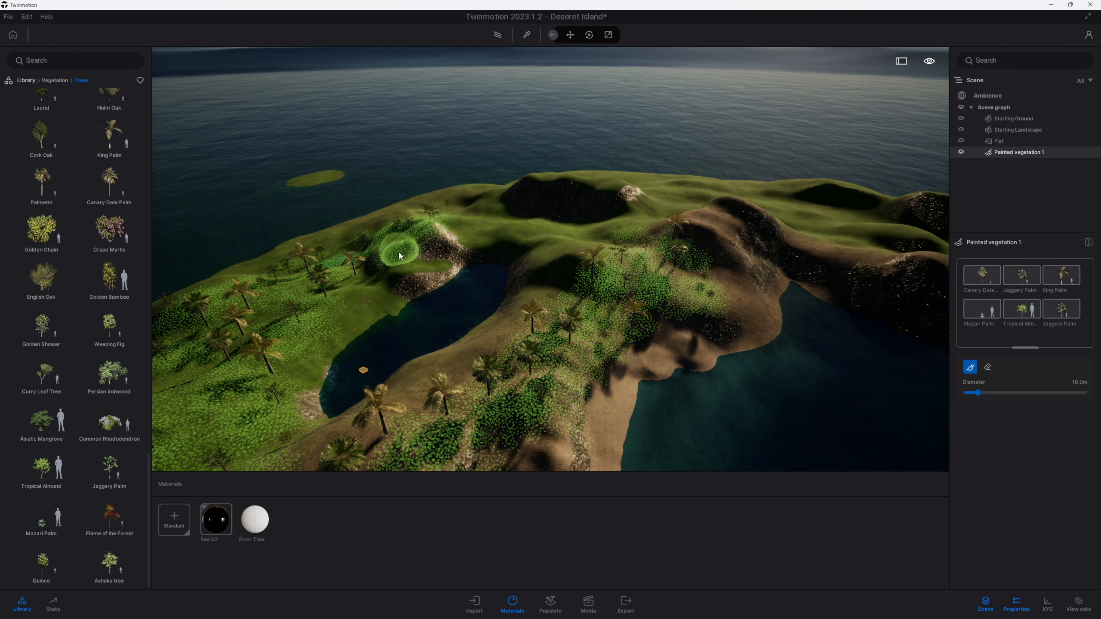
left_click_drag(399, 251, 508, 216)
key("e")
right_click_drag(552, 255, 559, 257)
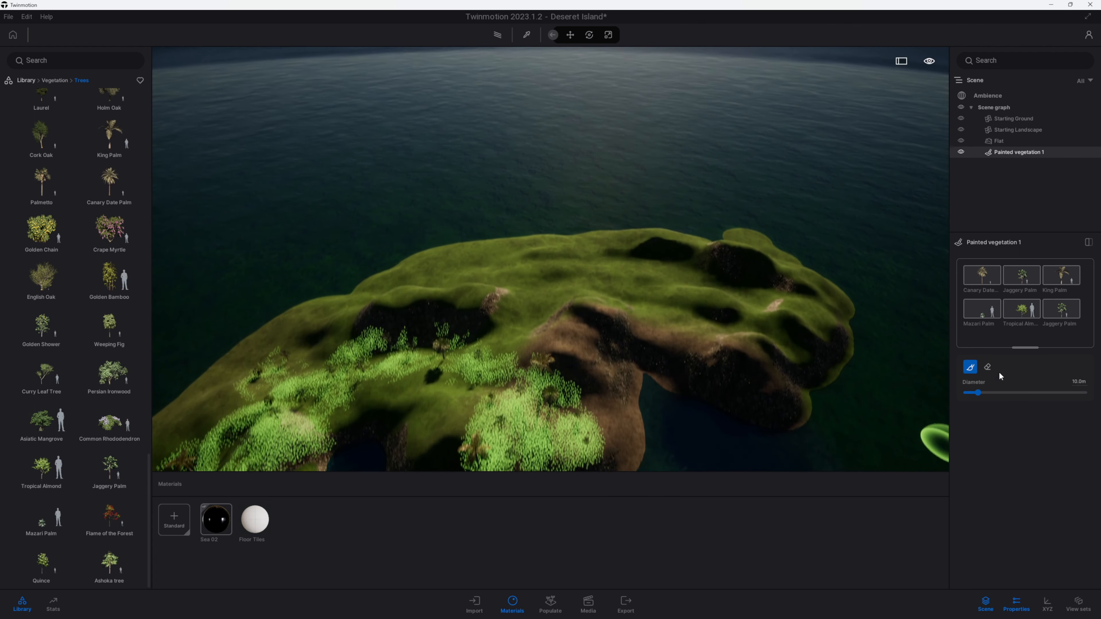
- Enlarge the vegetation brush to 18.2 m and paint the plants across the rest of the island's green slopes
left_click_drag(978, 392, 988, 392)
left_click_drag(706, 405, 651, 417)
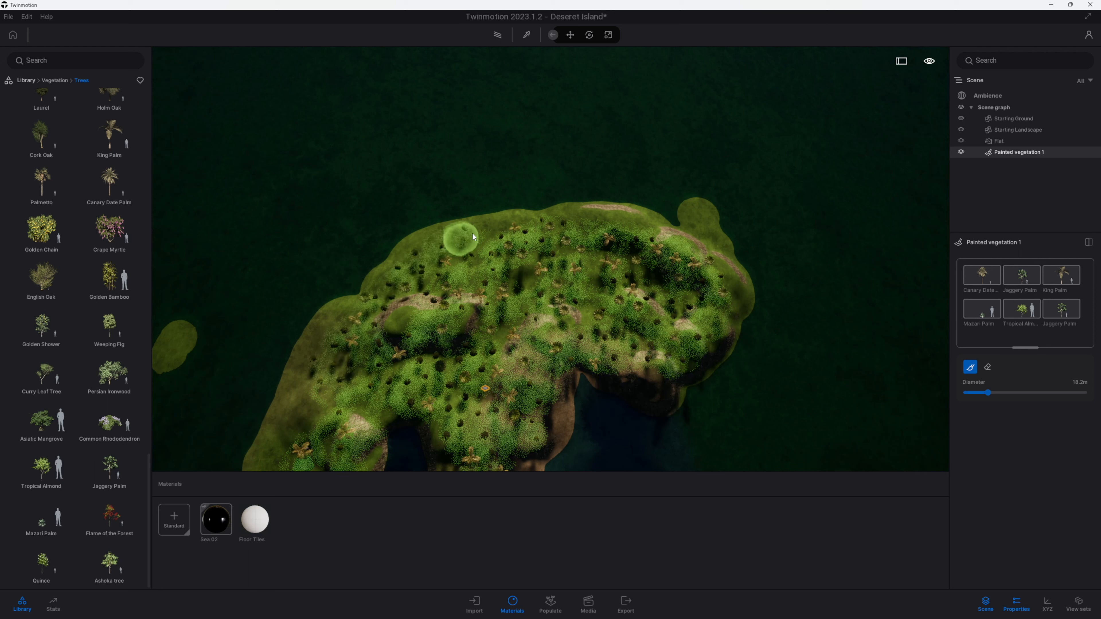
mouse_move(472, 232)
left_mouse_down()
mouse_move(538, 226)
mouse_move(353, 353)
mouse_move(302, 410)
mouse_move(324, 412)
mouse_move(190, 342)
mouse_move(177, 352)
mouse_move(479, 246)
mouse_move(695, 223)
mouse_move(596, 367)
mouse_move(289, 388)
left_mouse_up()
mouse_move(290, 387)
right_mouse_down()
mouse_move(287, 369)
mouse_move(318, 363)
right_mouse_up()
left_click_drag(319, 363, 426, 310)
right_click_drag(427, 310, 429, 321)
right_click_drag(829, 194, 761, 261)
mouse_move(762, 260)
left_mouse_down()
mouse_move(797, 213)
mouse_move(765, 466)
mouse_move(648, 299)
mouse_move(943, 304)
left_mouse_up()
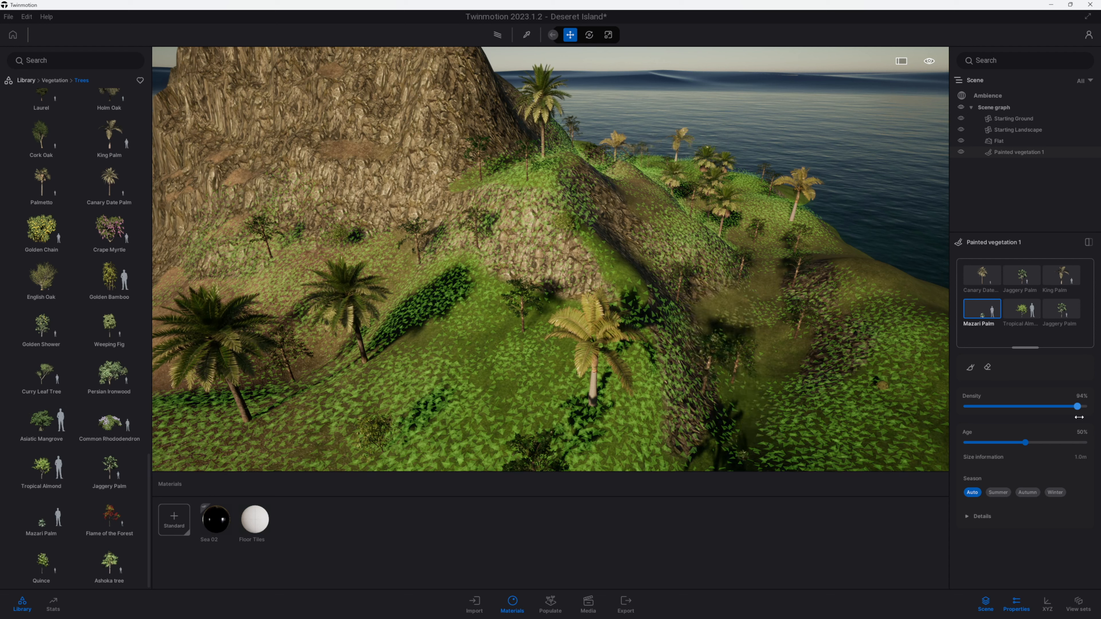
- Set the painted Mazari Palm's density to 45% and the Canary Date Palm's age to 82%
left_click_drag(1077, 416, 1020, 416)
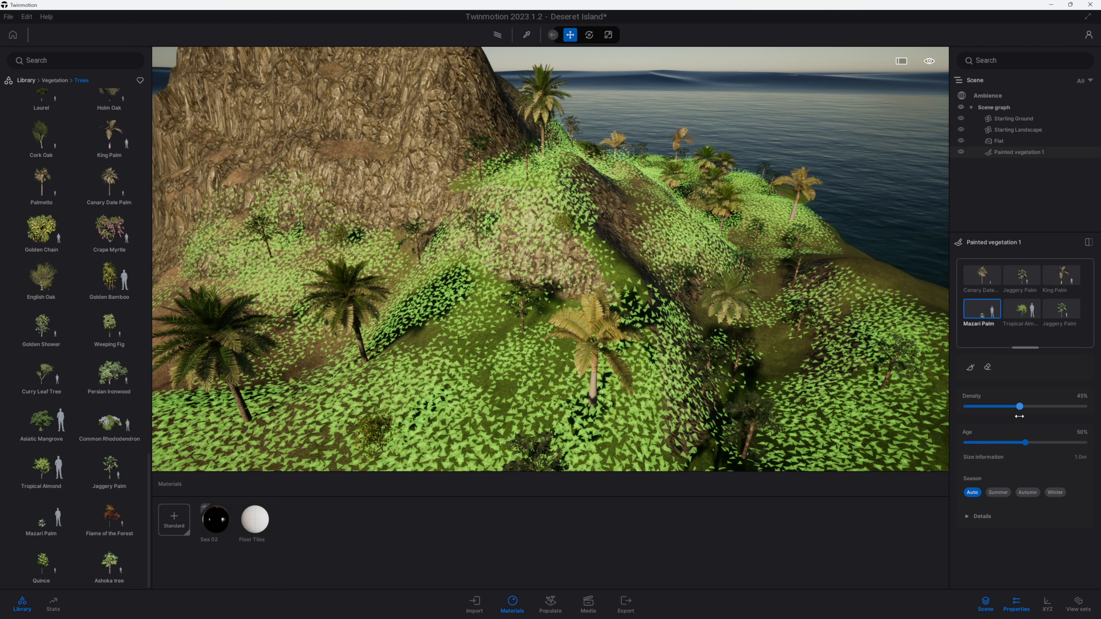
left_click(976, 286)
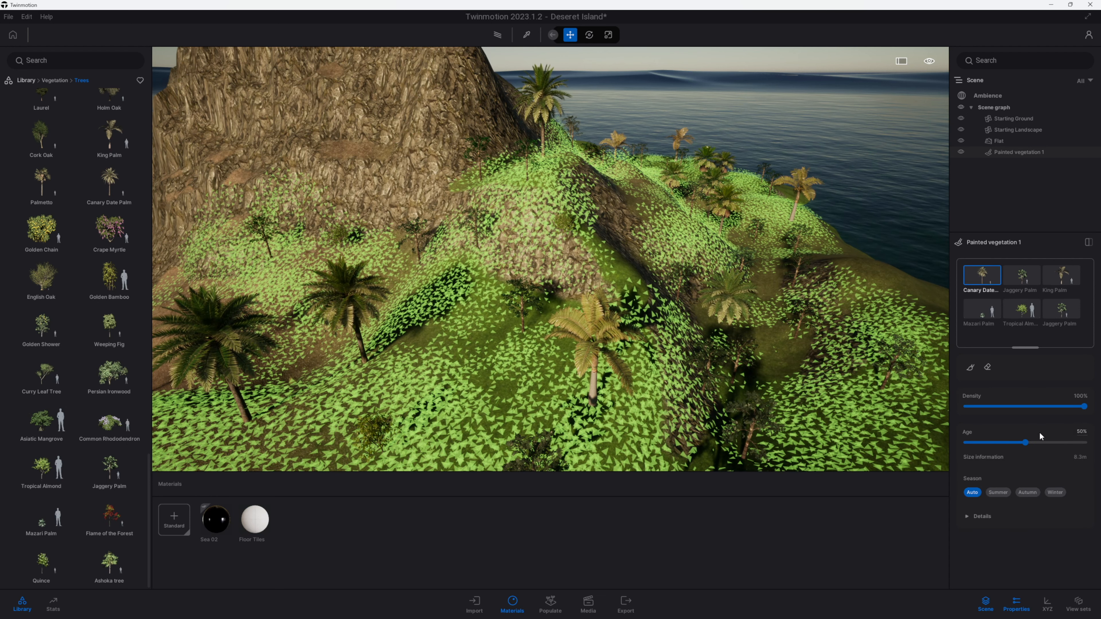
left_click_drag(1025, 442, 1064, 448)
middle_click_drag(737, 369, 910, 369)
middle_click_drag(737, 395, 571, 395, "shift")
scroll(572, 395, "up", 5)
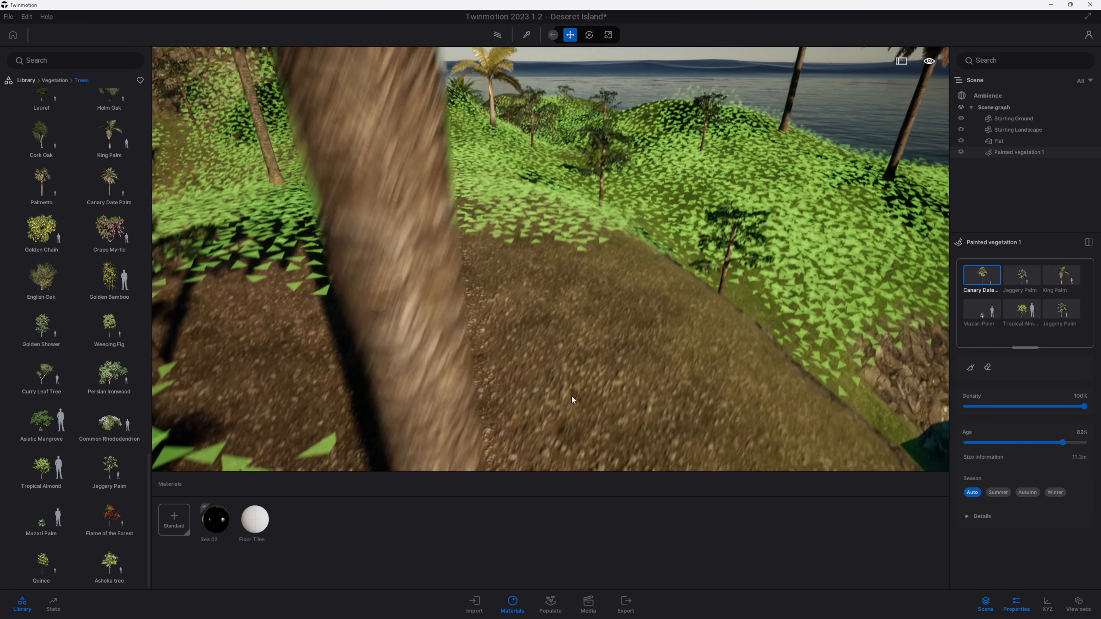
scroll(571, 395, "down", 10)
- Make two instance copies of Rock 14, spaced 12.28 m and 9.46 m, and set the last one back into the cliff
left_click_drag(518, 345, 579, 362, "shift")
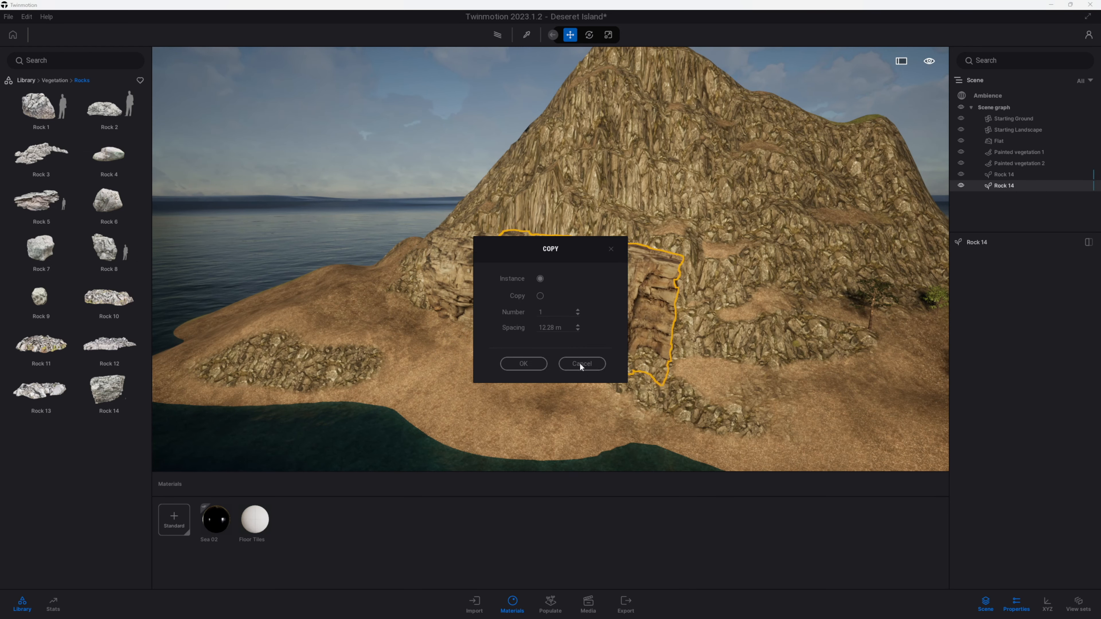
left_click(538, 368)
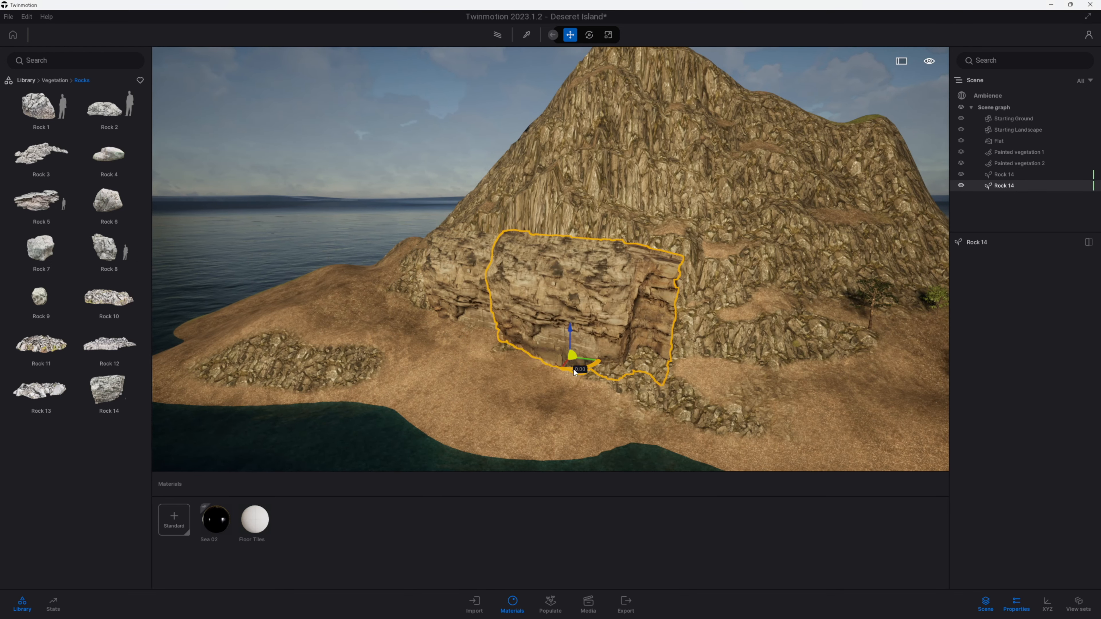
left_click_drag(574, 369, 674, 386)
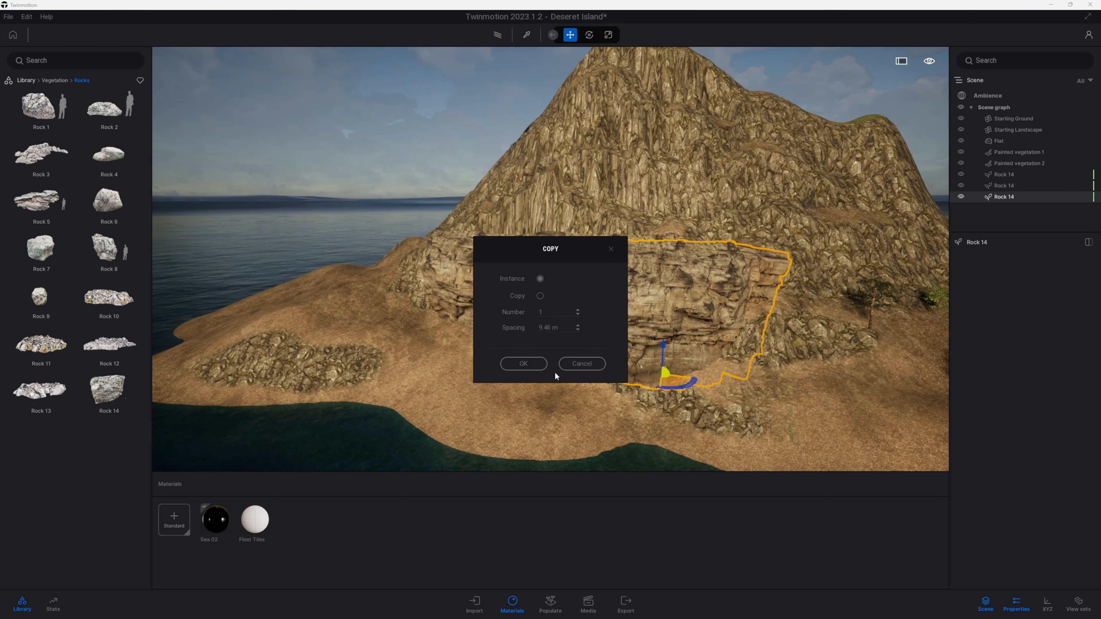
left_click(540, 366)
left_click_drag(670, 387, 686, 353)
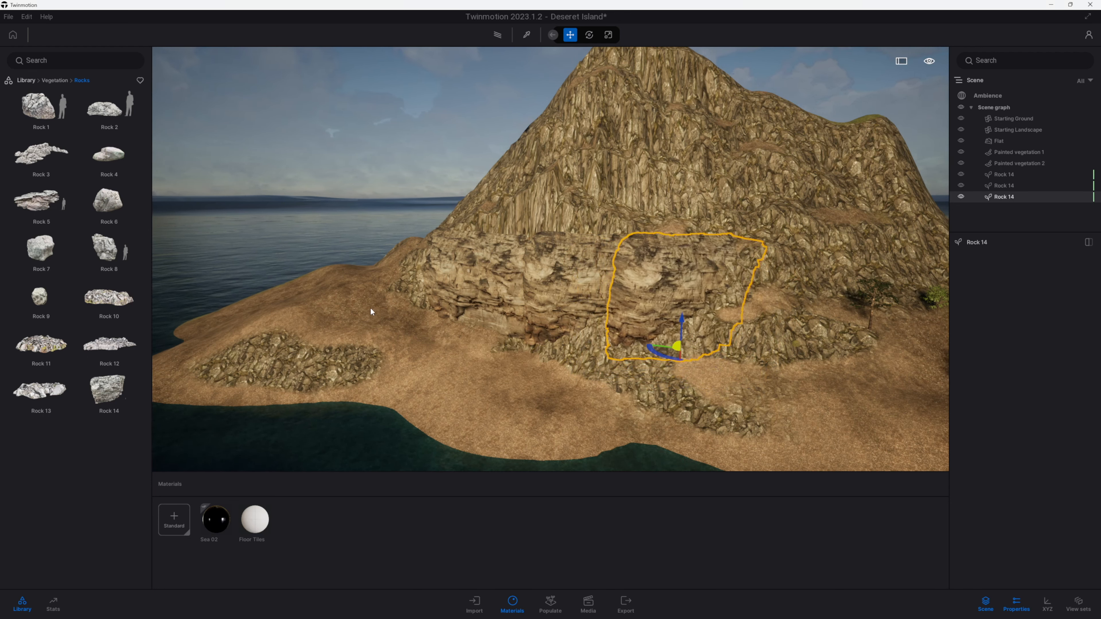
- Place Rock 11 and Rock 10 on the sand below the cliff and scale Rock 10 up into a rubble patch
left_click_drag(41, 345, 481, 386)
left_click(608, 35)
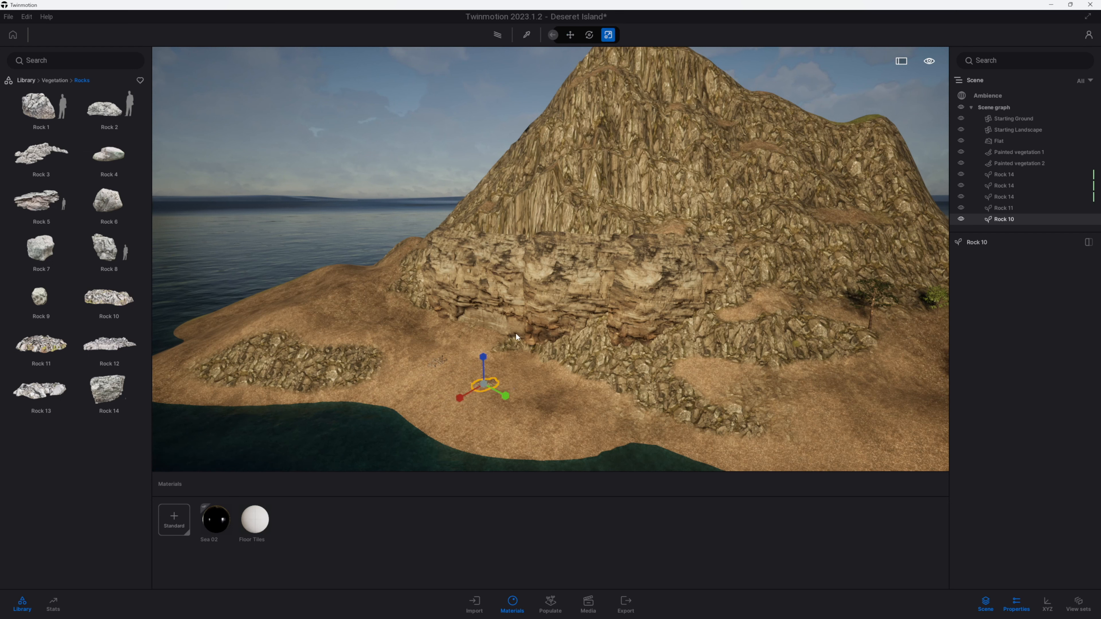
left_click_drag(486, 384, 787, 269)
- Make several instance copies of the enlarged Rock 10 and spread them down the sand to the waterline
left_click(570, 35)
left_click_drag(474, 394, 416, 420, "alt")
left_click(513, 363)
left_click(505, 369)
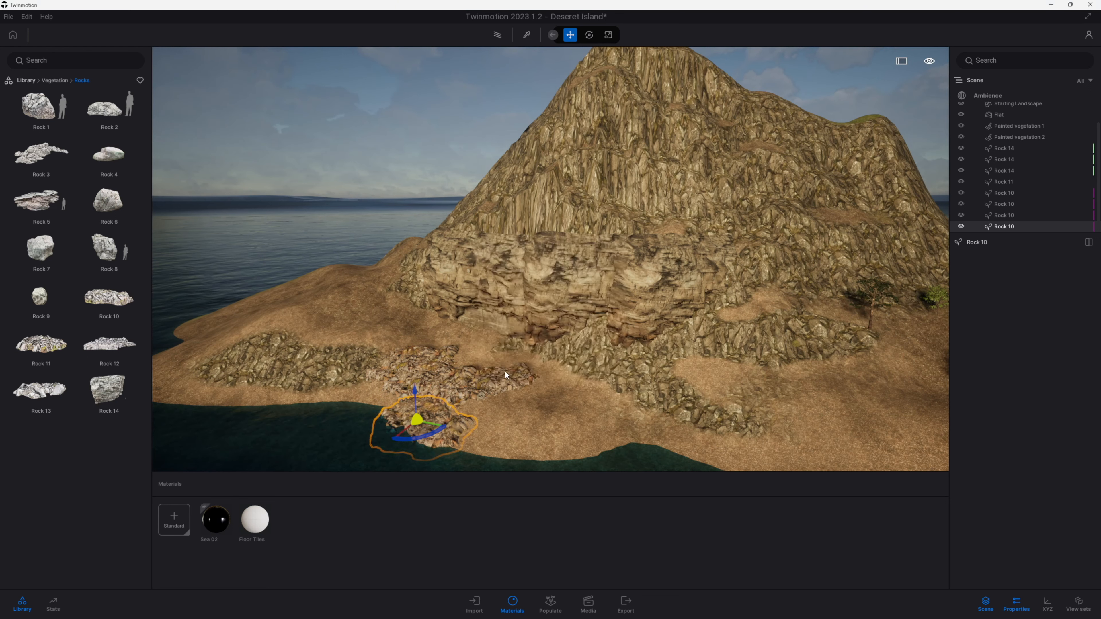
left_click_drag(419, 418, 386, 405, "alt")
left_click(505, 368)
left_click_drag(386, 406, 357, 392, "alt")
left_click(505, 368)
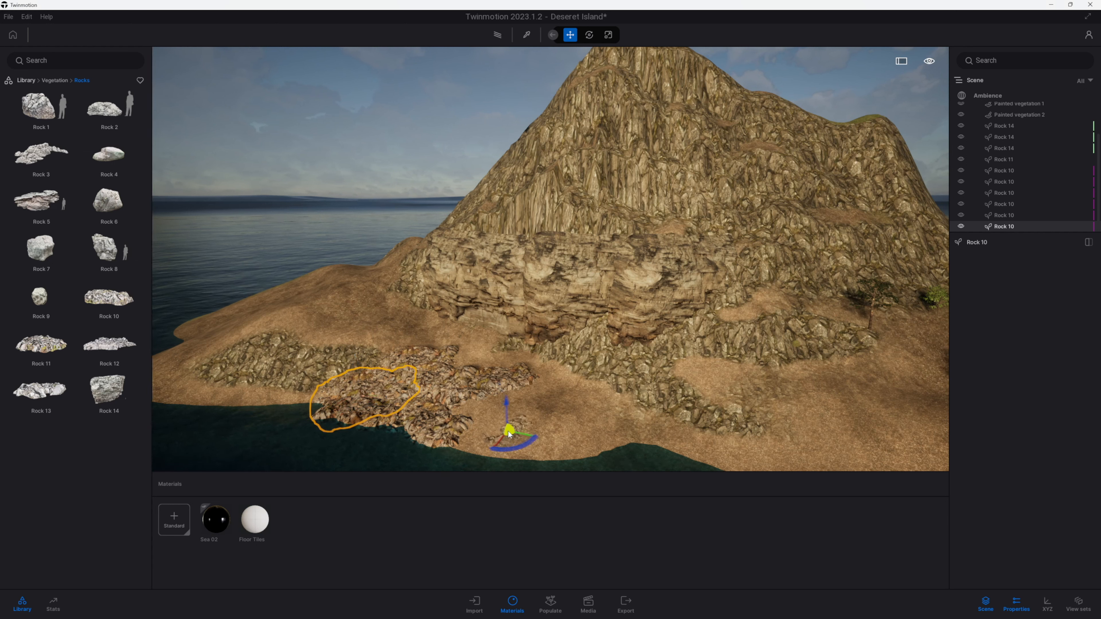
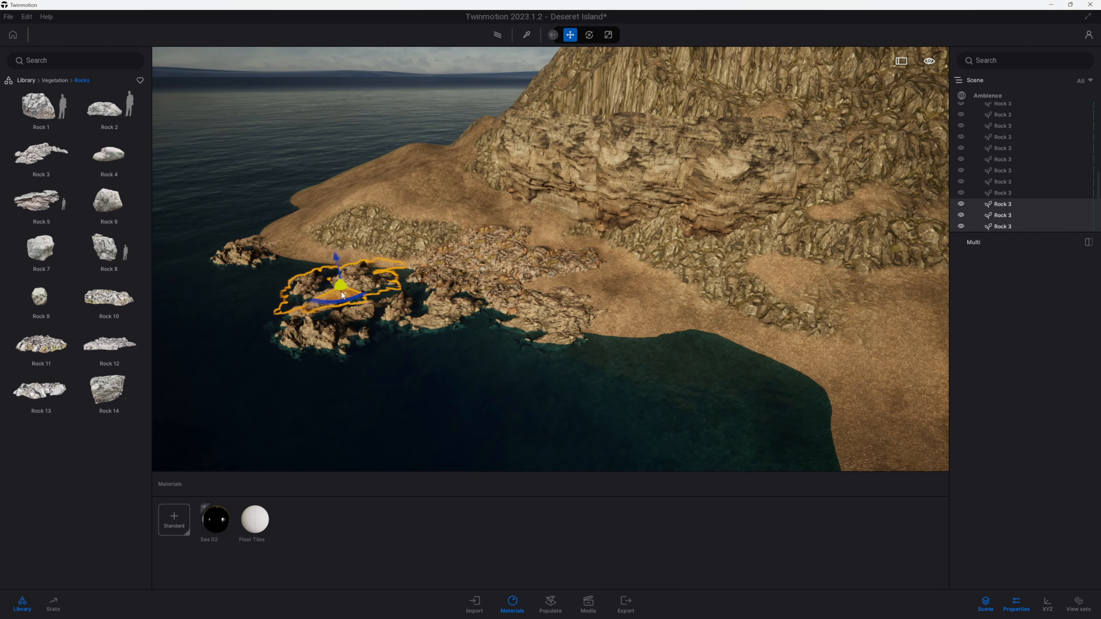
- Copy the selected Rock 3 group in the shallow water and scatter a mix of Rock 1 to Rock 6 along the shore
left_click(524, 363)
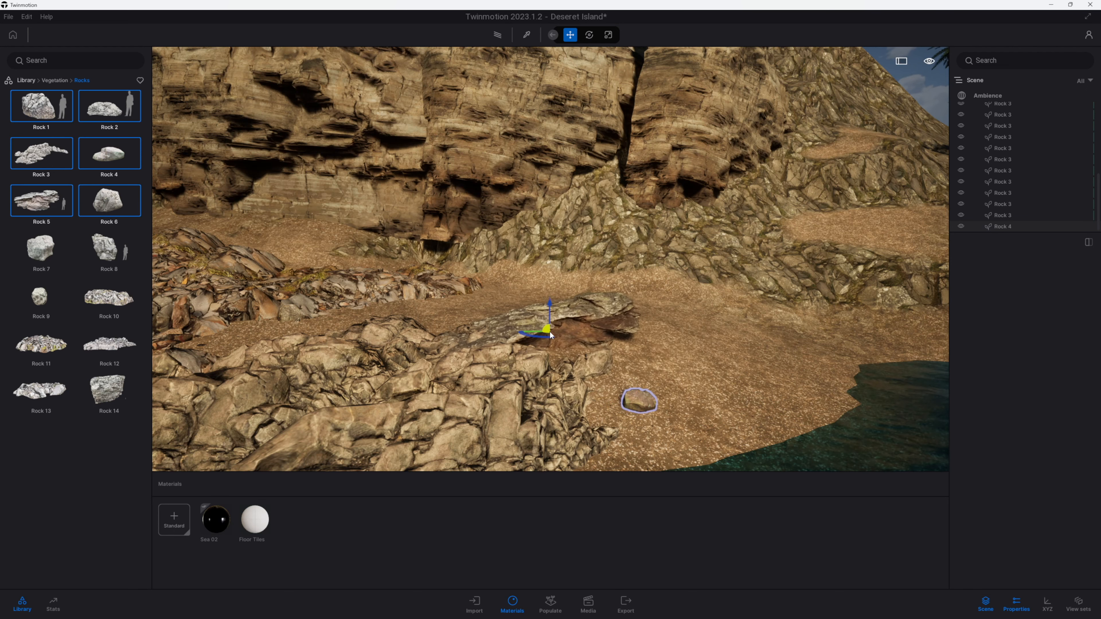
left_click_drag(662, 325, 393, 449)
scroll(671, 420, "down", 3)
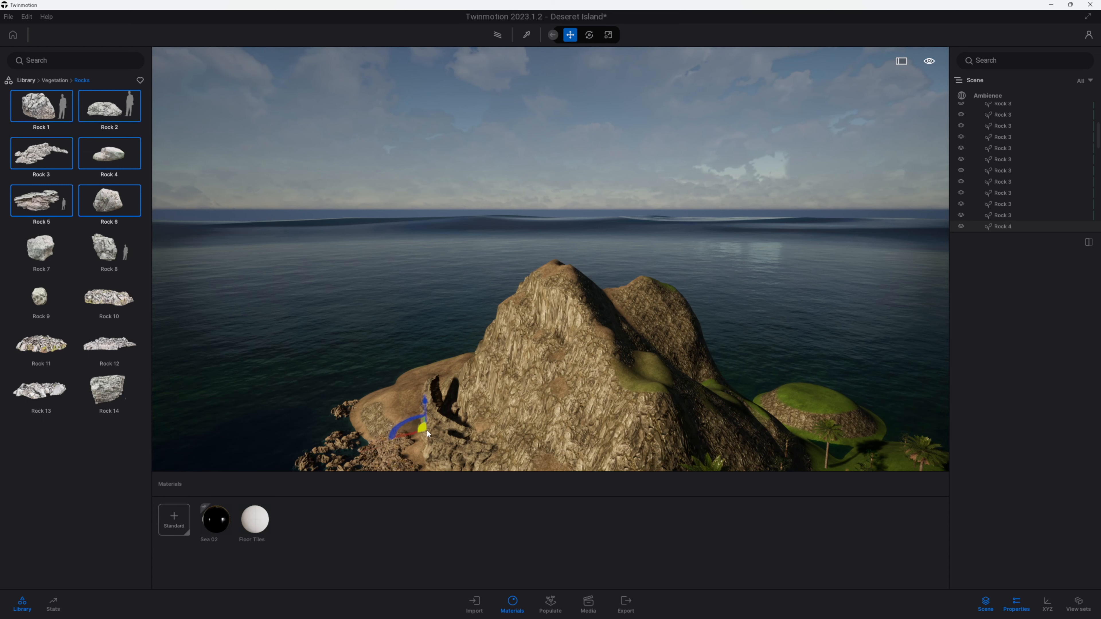
left_click(570, 36)
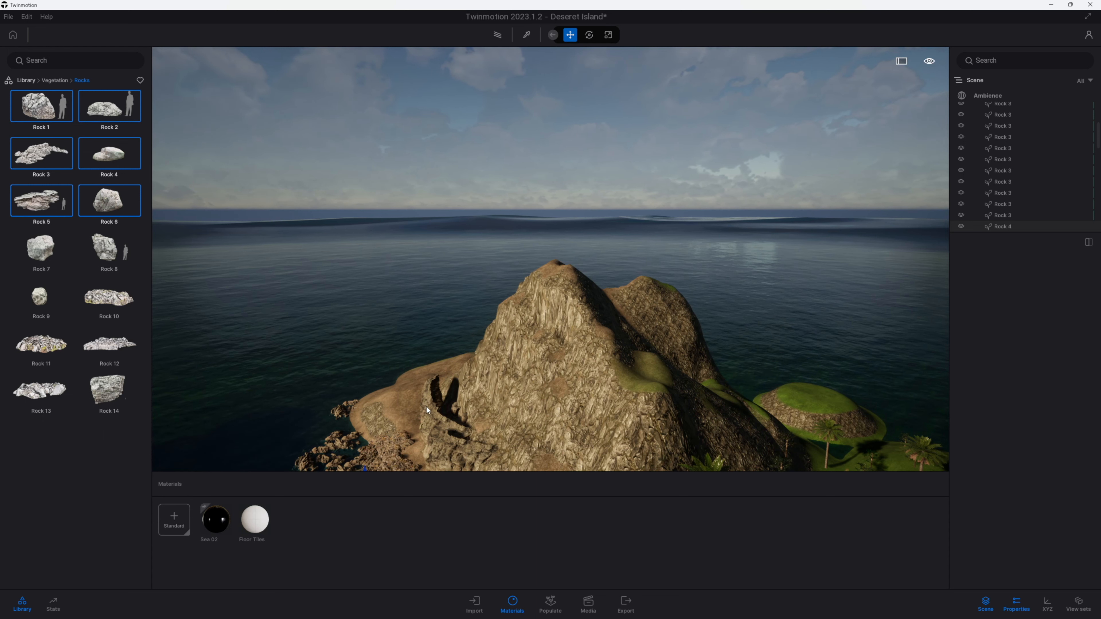
- Rotate two of the Rock 14 cliff pieces so they follow the curve of the mountainside
left_click(432, 415)
middle_click_drag(433, 419, 442, 368)
left_click(589, 34)
left_click_drag(455, 436, 481, 434)
key("a")
right_click_drag(496, 382, 584, 381)
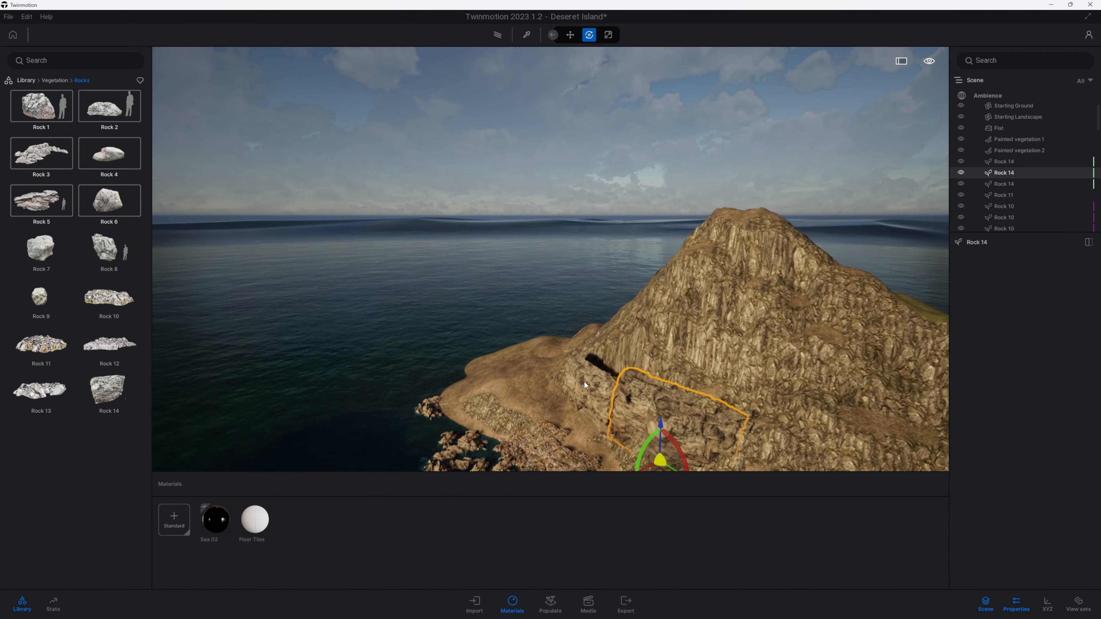
left_click(585, 390)
left_click_drag(581, 409, 592, 408)
right_click_drag(595, 435, 659, 451)
key("s")
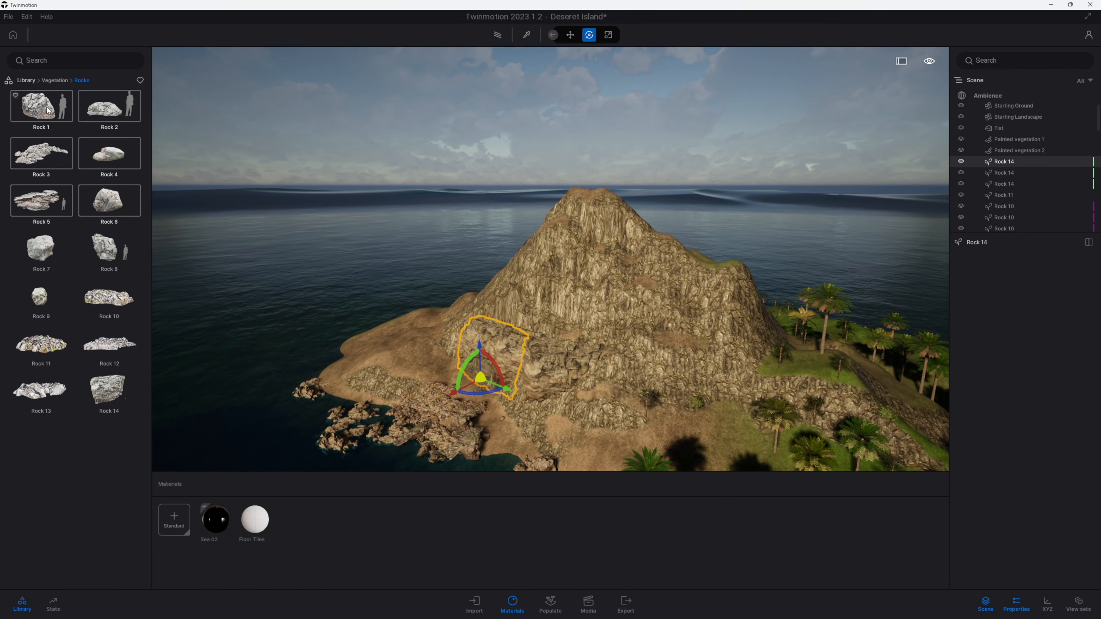
- Pick the ten library bushes from Bush base 1 to Banana plant 1 for mixed placement on the island
left_click(61, 81)
left_click(39, 213)
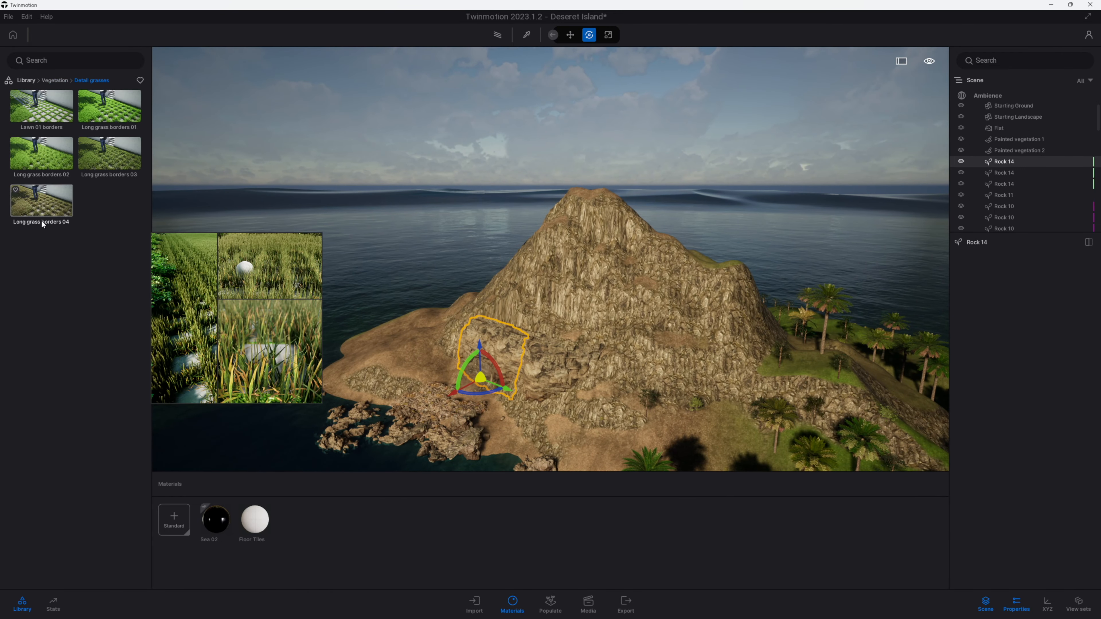
mouse_move(35, 104)
left_click(44, 81)
left_click(109, 106)
left_click(41, 106)
left_click(112, 311, "shift")
left_click_drag(112, 304, 285, 269)
right_click_drag(284, 271, 285, 269)
left_click_drag(284, 269, 668, 184)
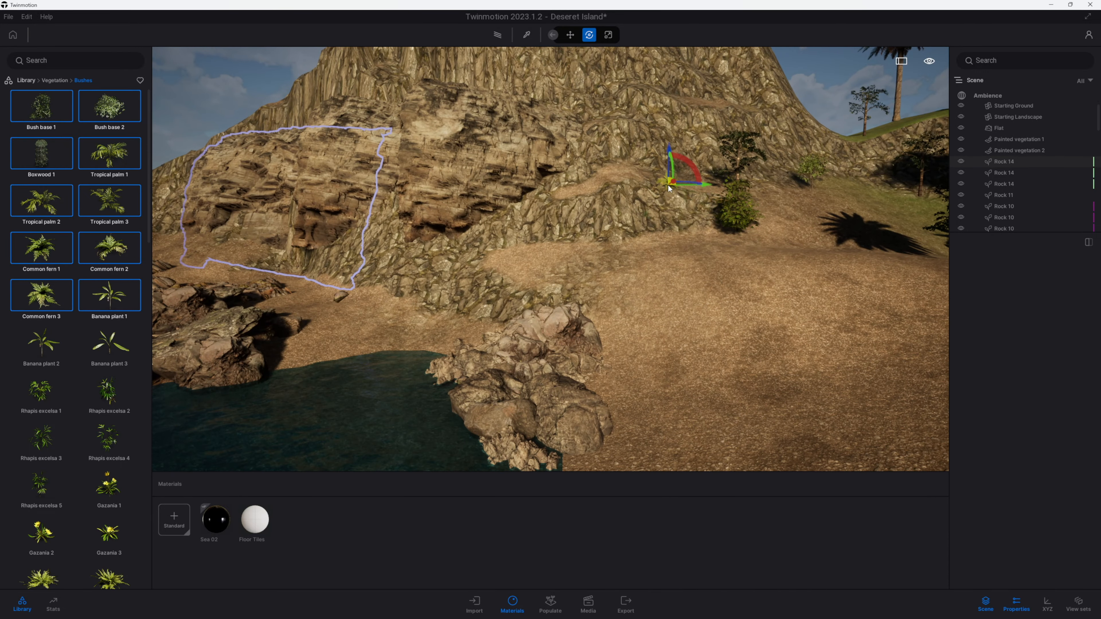
- Place mixed bushes and ferns on the sand and rocks at the foot of the cliff
left_click_drag(650, 233, 527, 265)
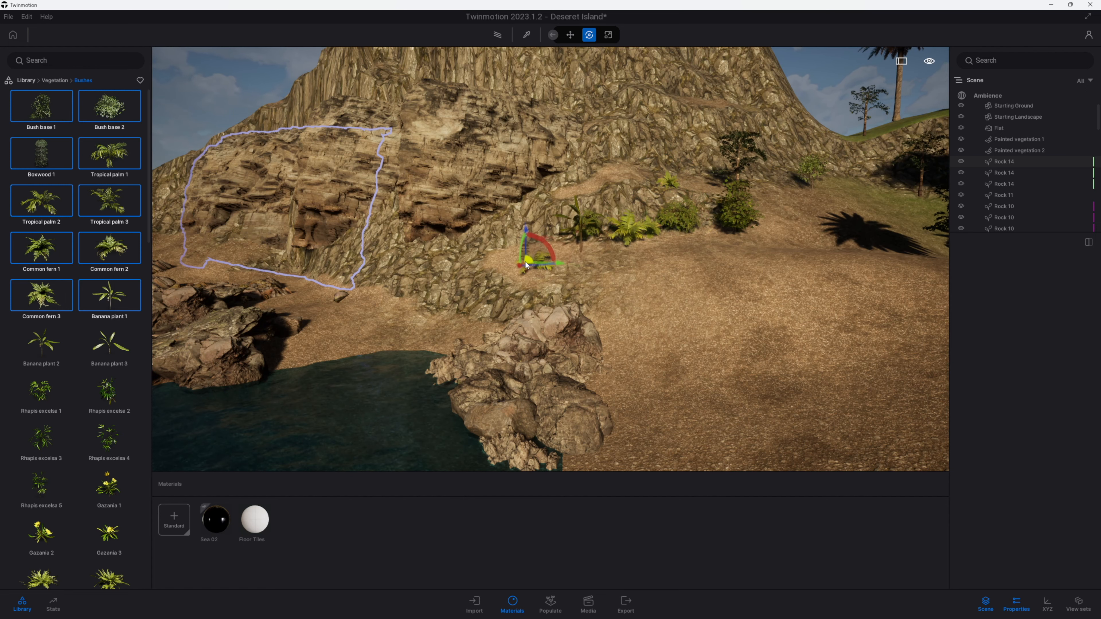
left_click(562, 250)
left_click(563, 280)
left_click(594, 242)
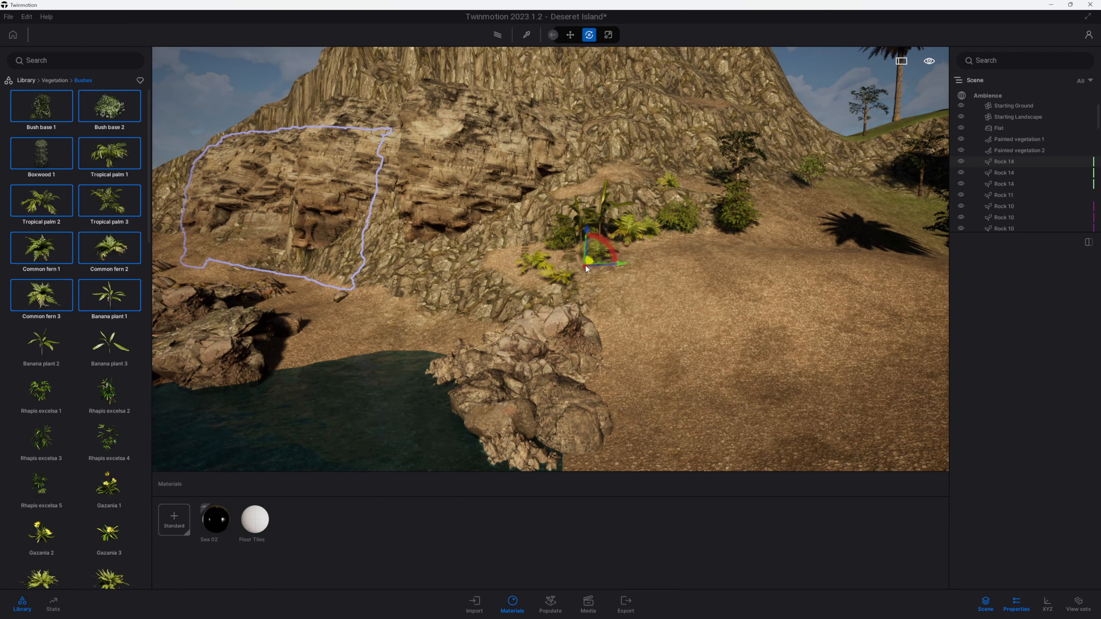
left_click(585, 263)
- Add more of the mixed plants up the rocky slope beside the cliff, with one on the ledge above
right_click_drag(585, 263, 500, 211)
left_click(443, 190)
left_click(405, 196)
left_click(386, 197)
left_click(420, 193)
left_click(384, 114)
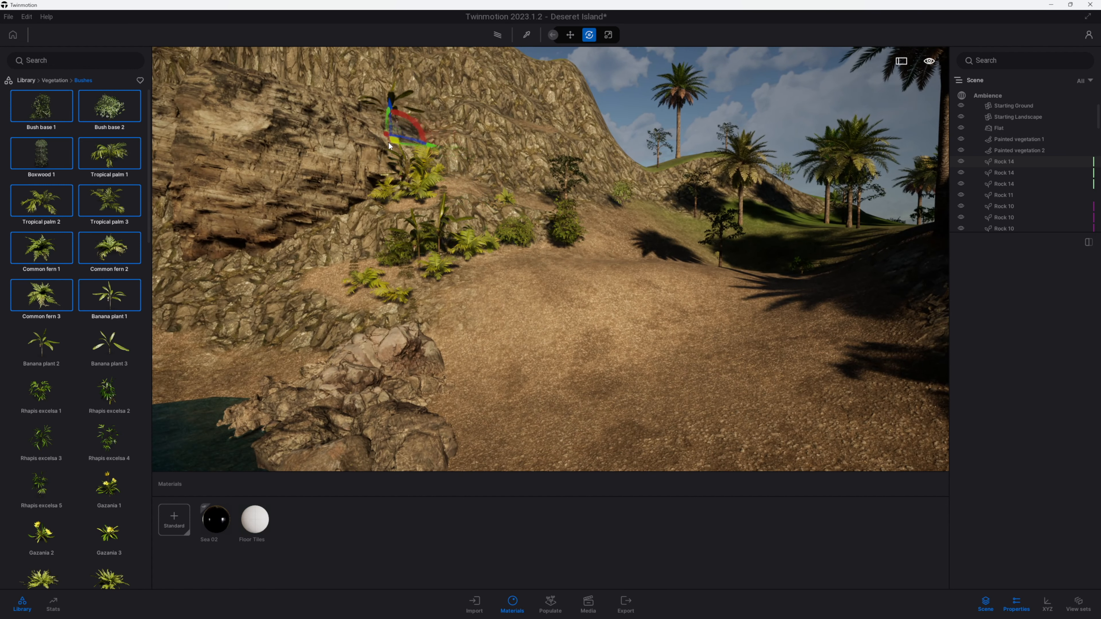
- Plant a dense cluster of the mixed bushes on the shaded rocky bank below the tall palms
right_click_drag(314, 150, 542, 152)
left_click(685, 326)
left_click(728, 385)
left_click(706, 313)
left_click(809, 381)
left_click(790, 300)
left_click(743, 274)
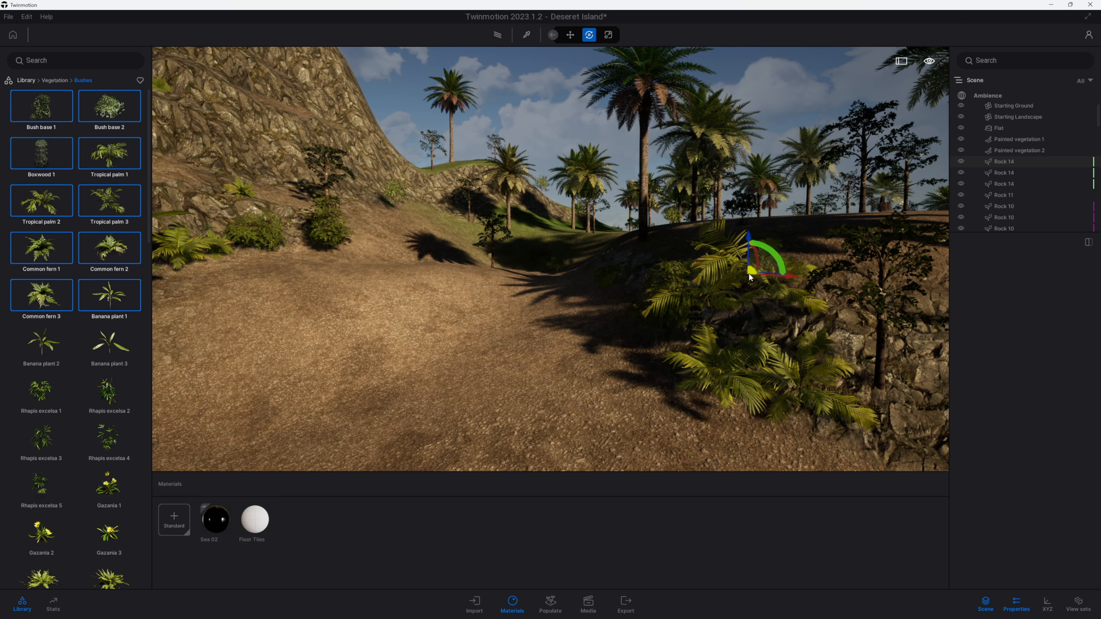
left_click(722, 359)
left_click(764, 369)
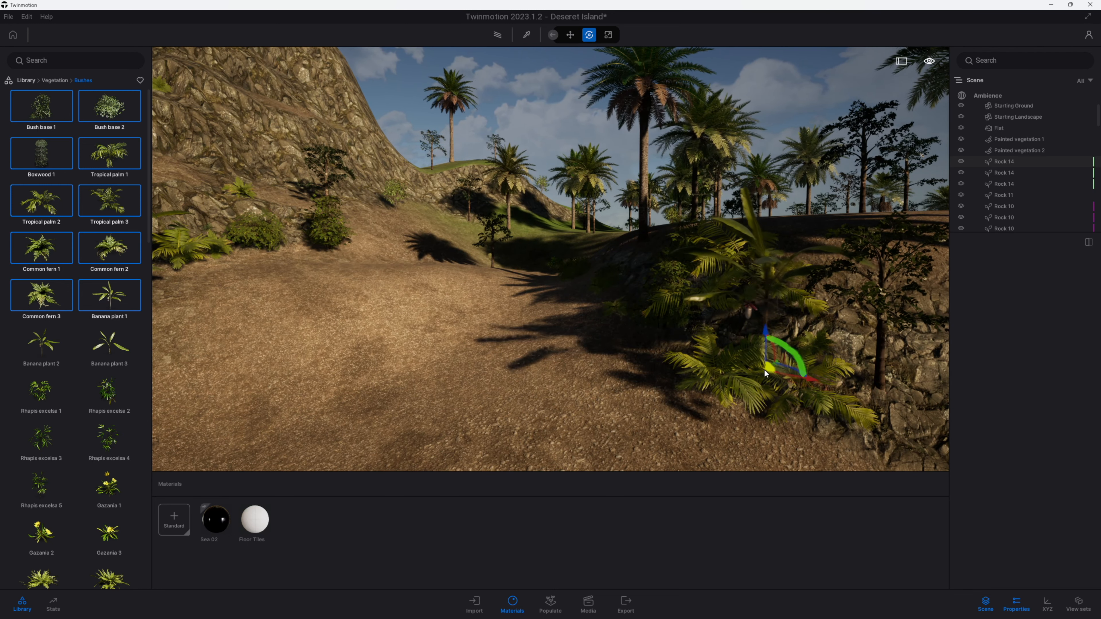
right_click_drag(765, 369, 784, 385)
left_click(786, 386)
left_click(858, 336)
- Place further mixed bushes on the shaded ground between the palms and on the open sand beside them
right_click_drag(859, 336, 435, 381)
left_click(485, 363)
left_click(342, 338)
key("a")
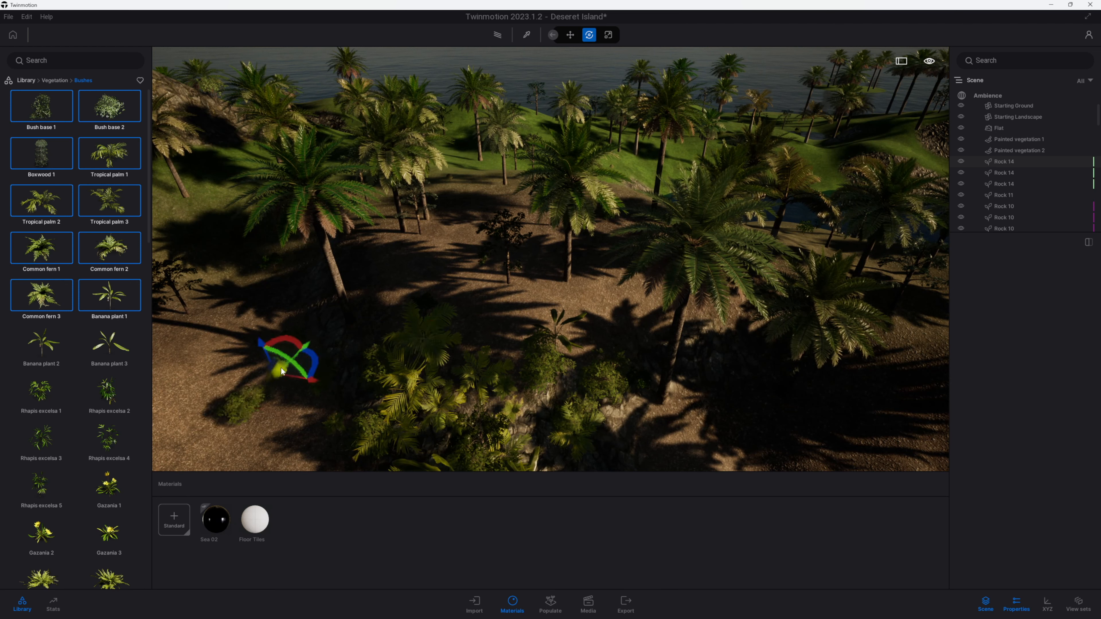
left_click(317, 389)
left_click(267, 350)
- Add a few more bushes along the sandy slope at the foot of the mountain, near the existing trees
key("a")
key("d")
key("s")
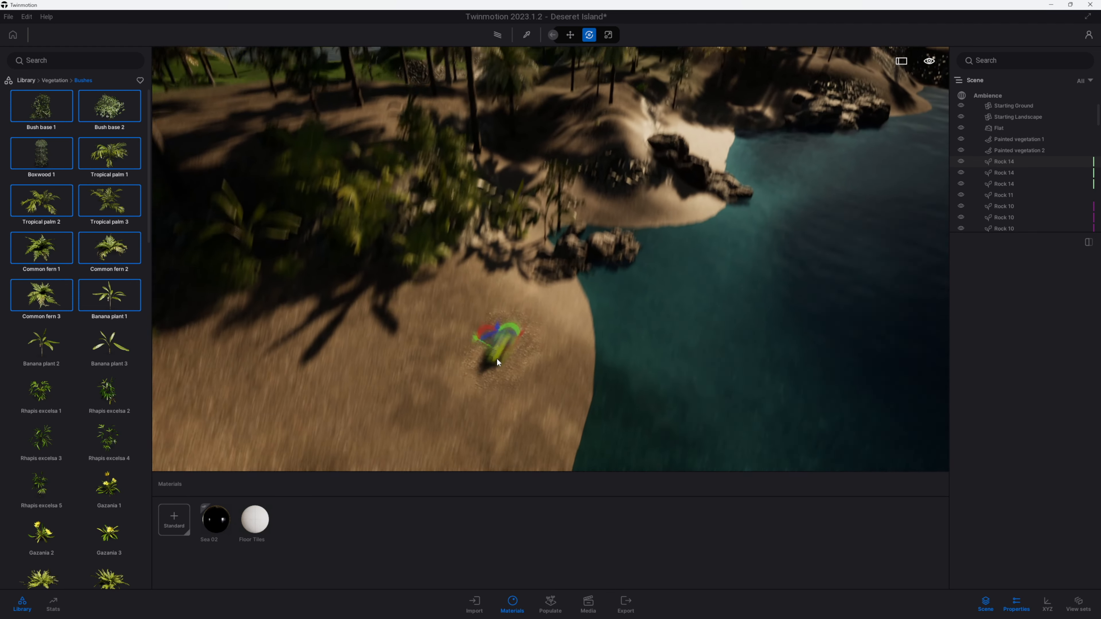
key("s")
right_click_drag(497, 358, 525, 355)
key("a")
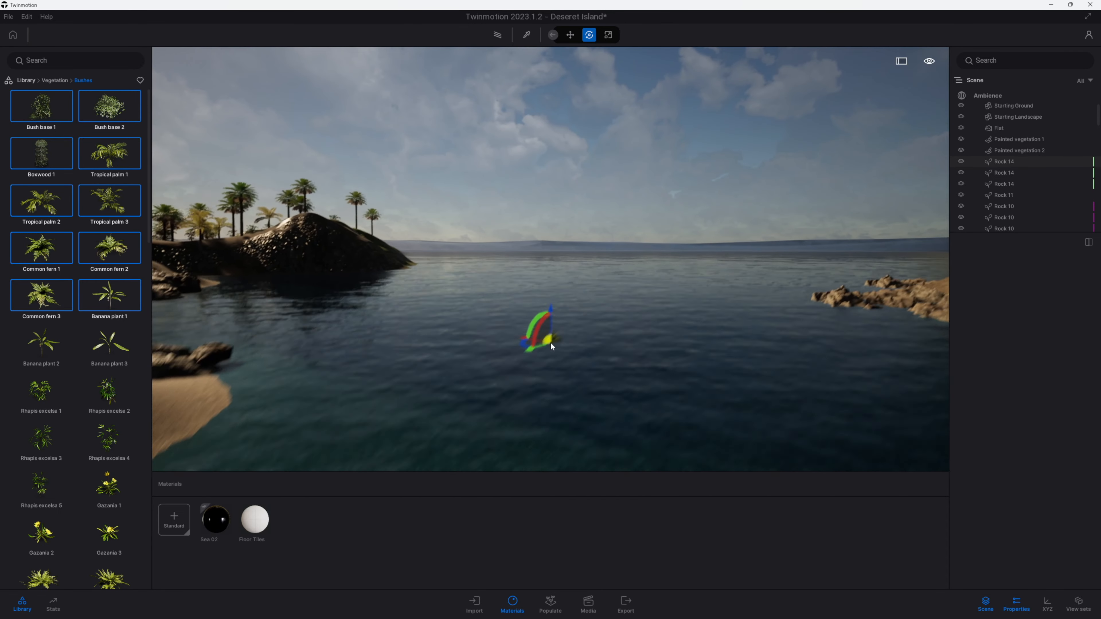
right_click_drag(575, 318, 708, 309)
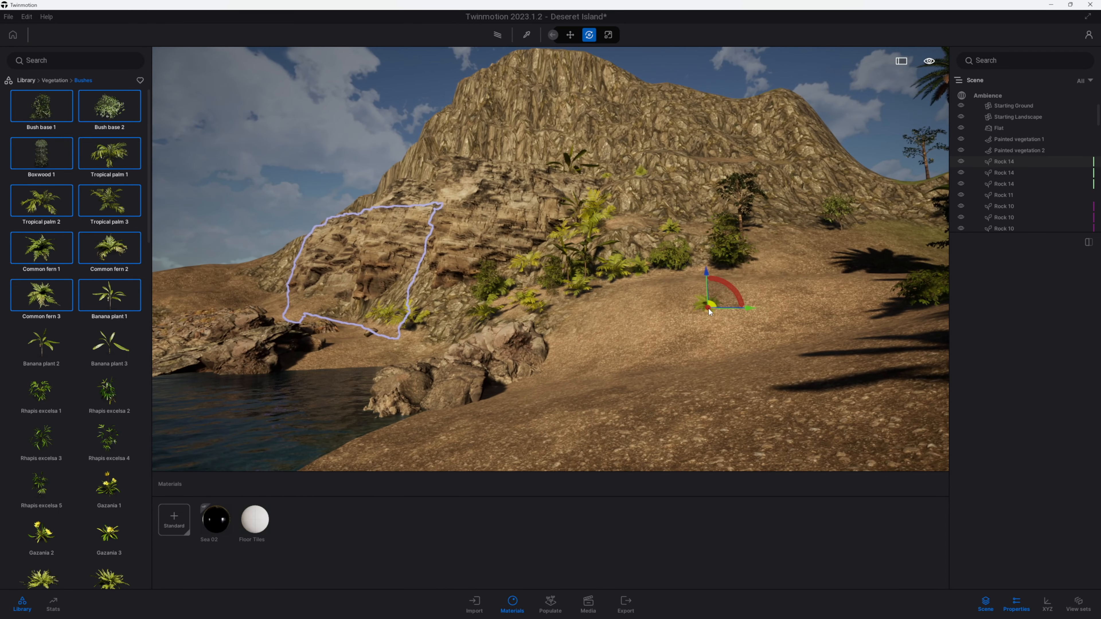
left_click(769, 264)
left_click(792, 273)
left_click(825, 266)
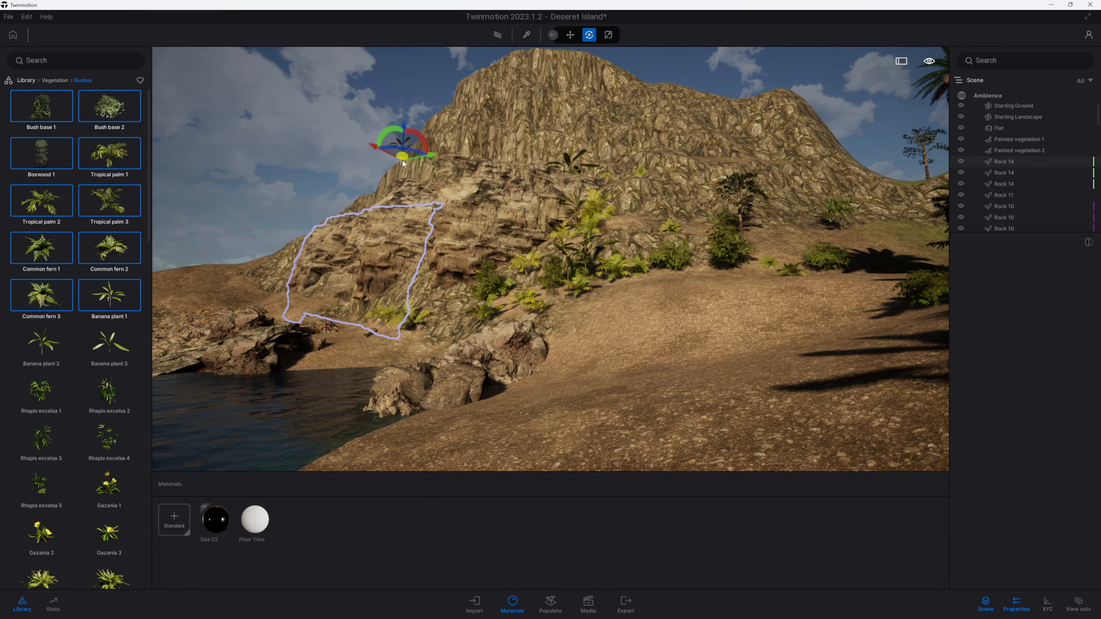
left_click(572, 40)
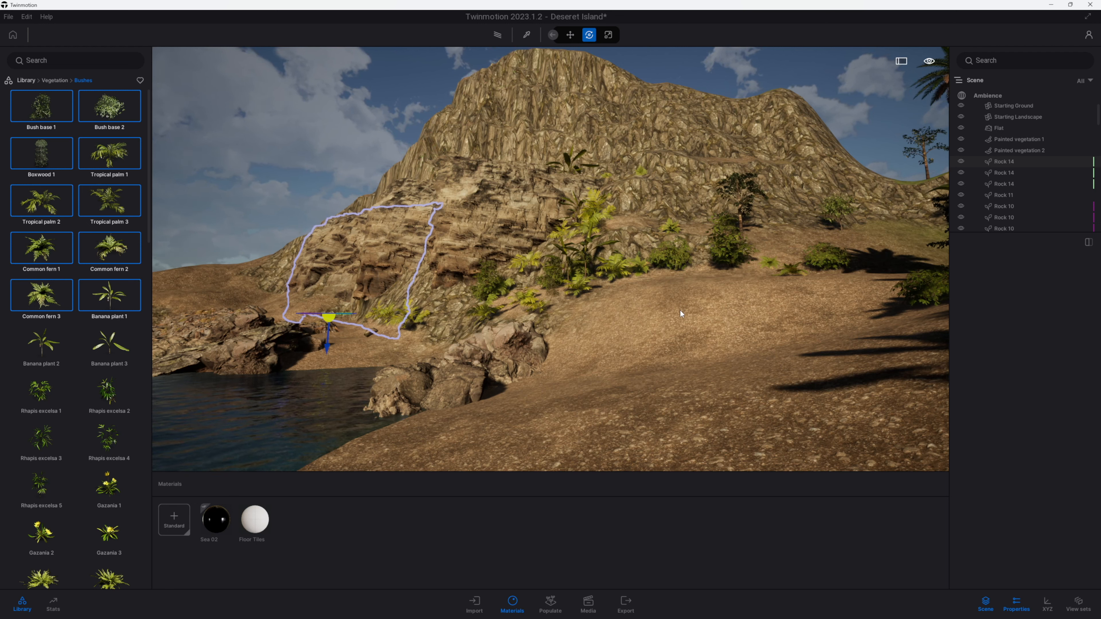
- End the bush placement and open the Flat landscape for texture painting
left_click(1018, 151)
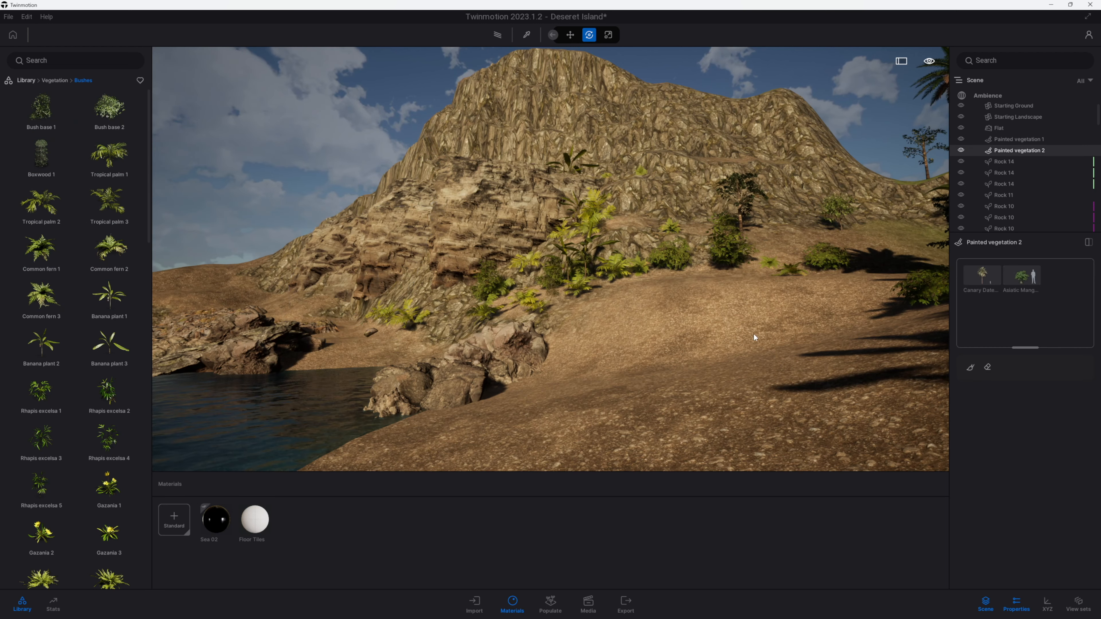
left_click(999, 128)
left_click(1038, 269)
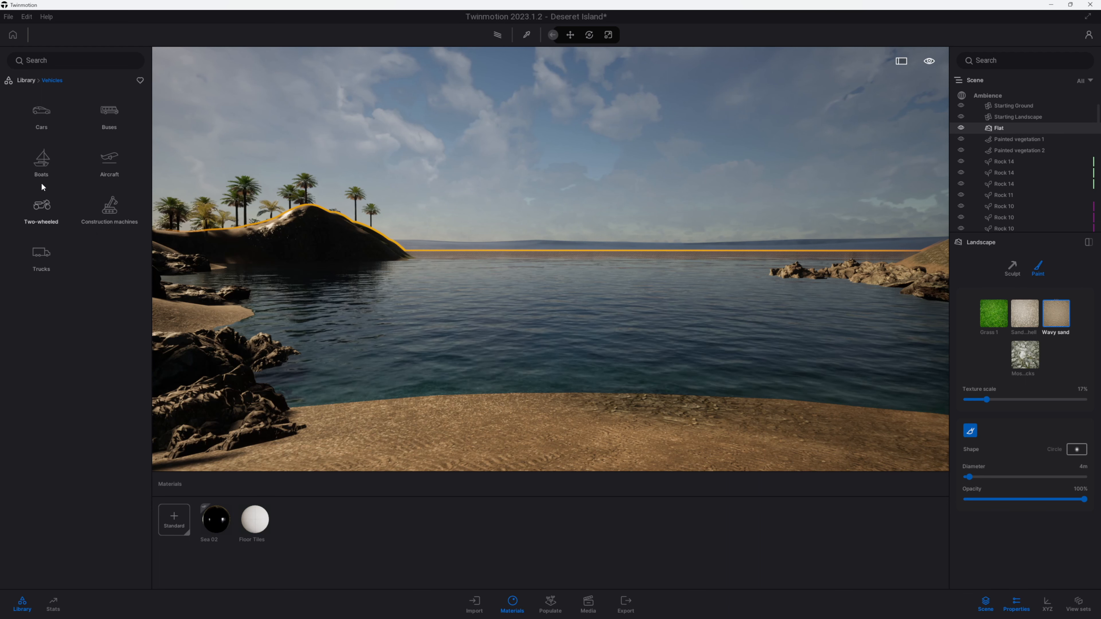
- Try Sailing ship moored 03 from the library's boats in the bay and replace it with Sail boat 02
left_click(41, 183)
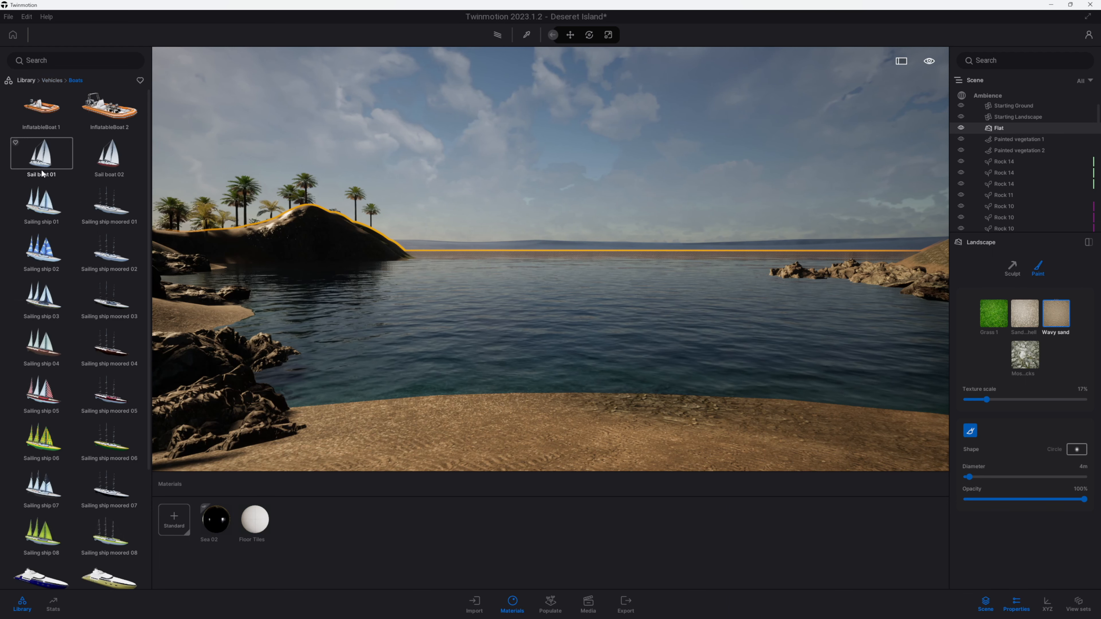
scroll(52, 449, "down", 4)
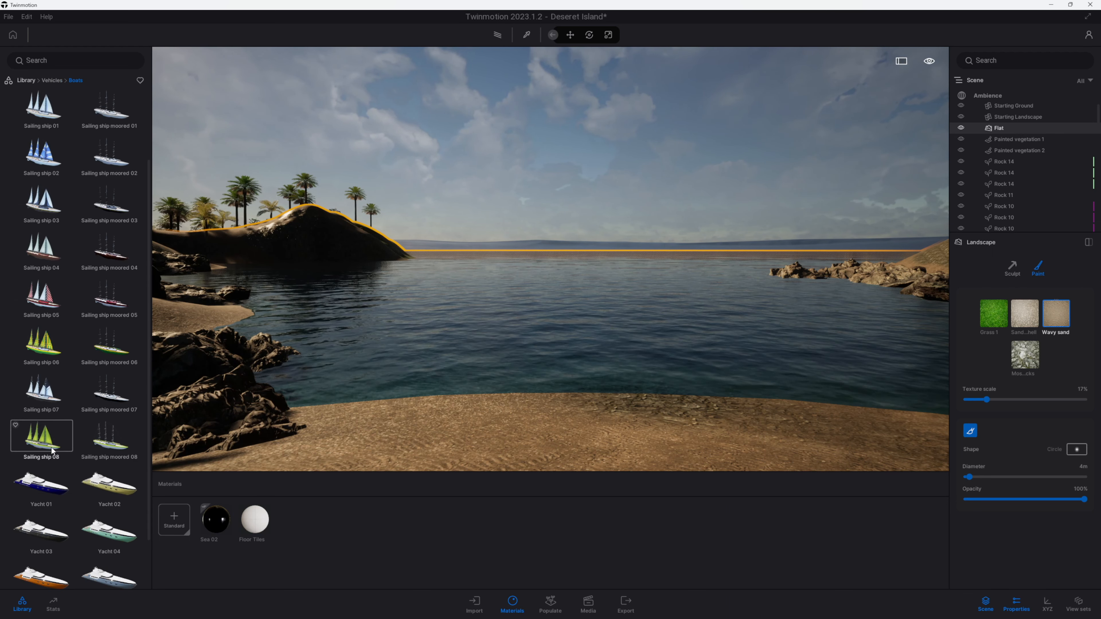
scroll(48, 445, "up", 3)
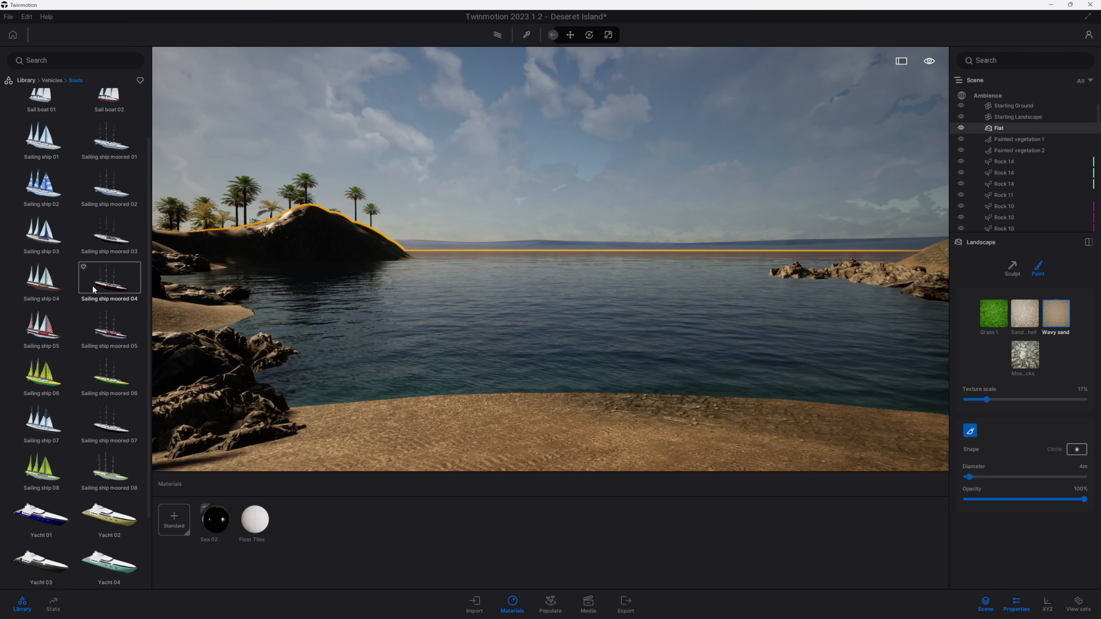
left_click_drag(117, 242, 556, 256)
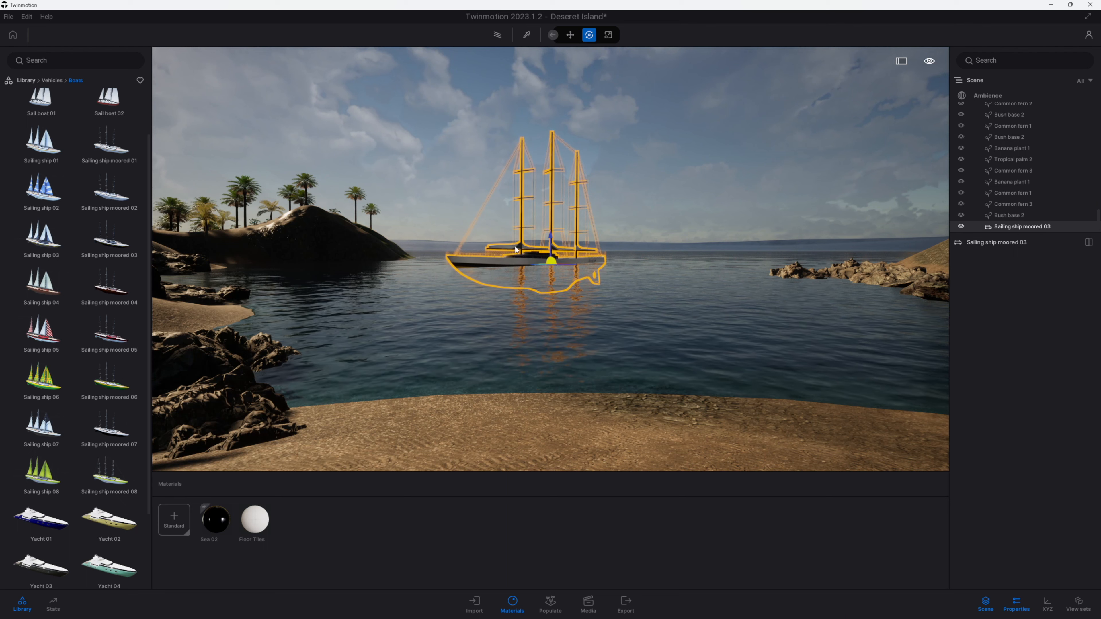
key("Delete")
scroll(110, 104, "up", 1)
left_click_drag(109, 104, 521, 272)
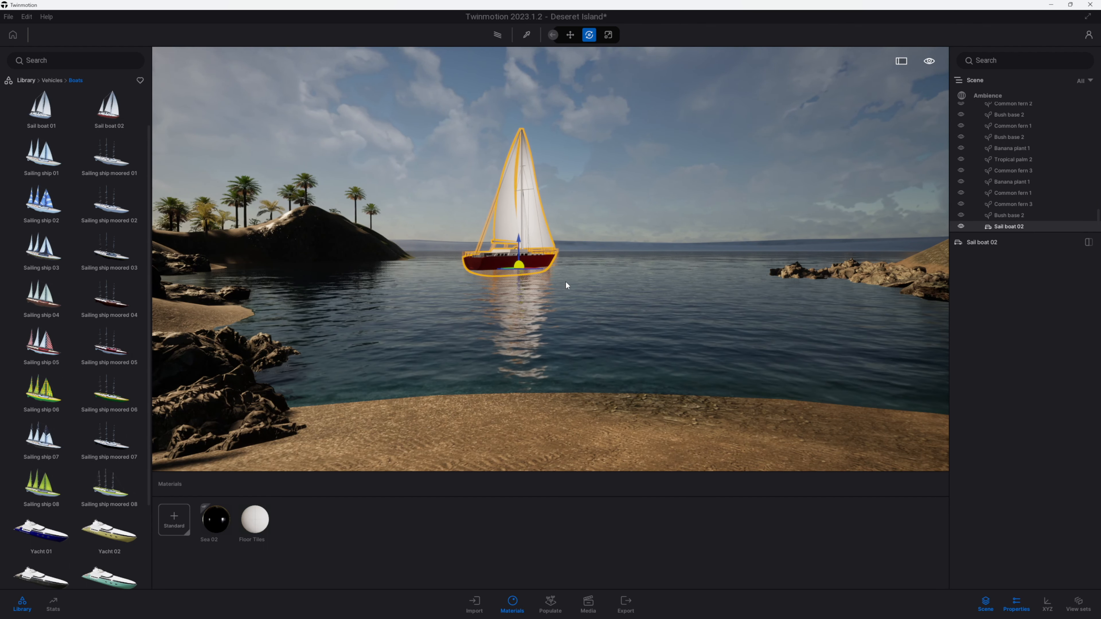
- Rotate Sail boat 02 on the water so it sits at an angle to the beach
scroll(600, 268, "up", 3)
right_click_drag(600, 265, 597, 268)
left_click_drag(551, 289, 458, 272)
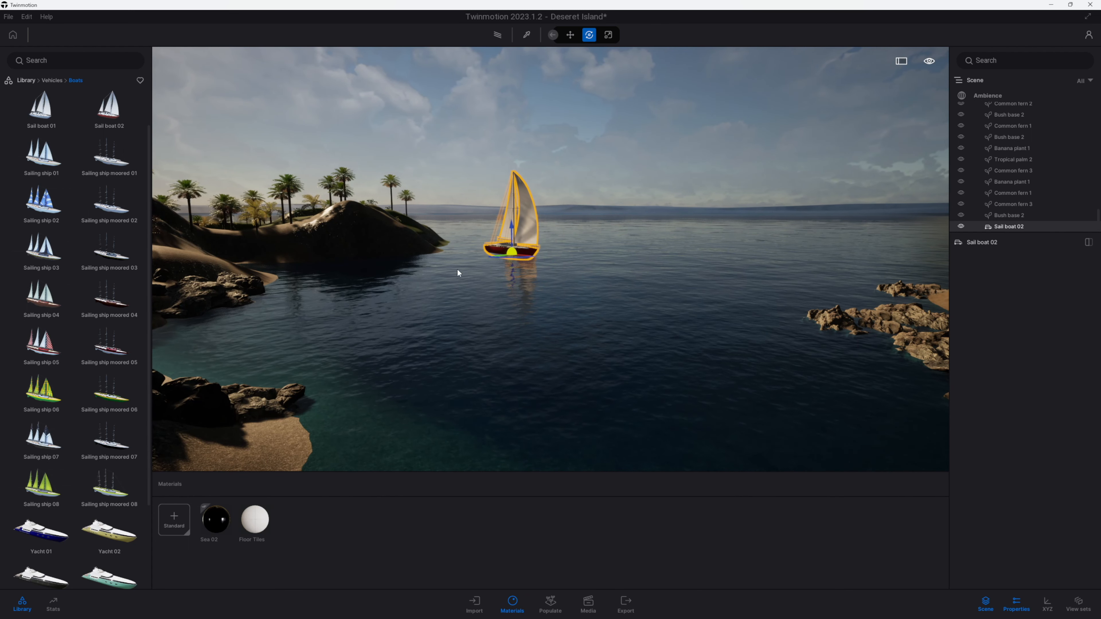
- Place InflatableBoat 1 on the water beside the shoreline rocks and turn it
scroll(87, 173, "up", 2)
left_click_drag(42, 107, 881, 367)
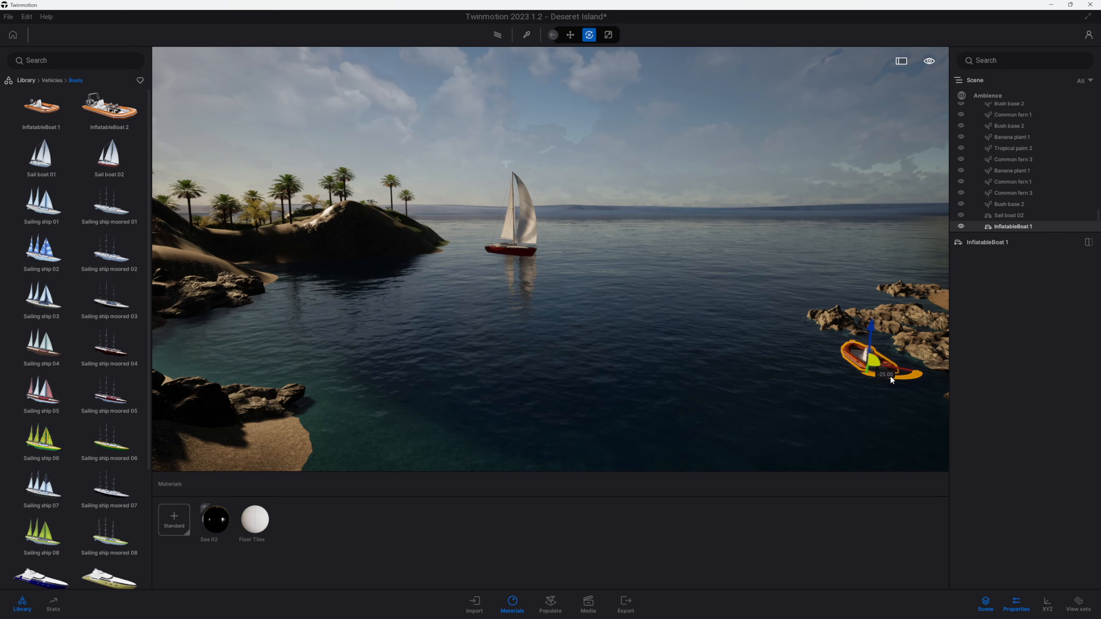
right_click_drag(587, 455, 587, 442)
middle_click_drag(587, 442, 587, 436)
right_click_drag(588, 436, 589, 437)
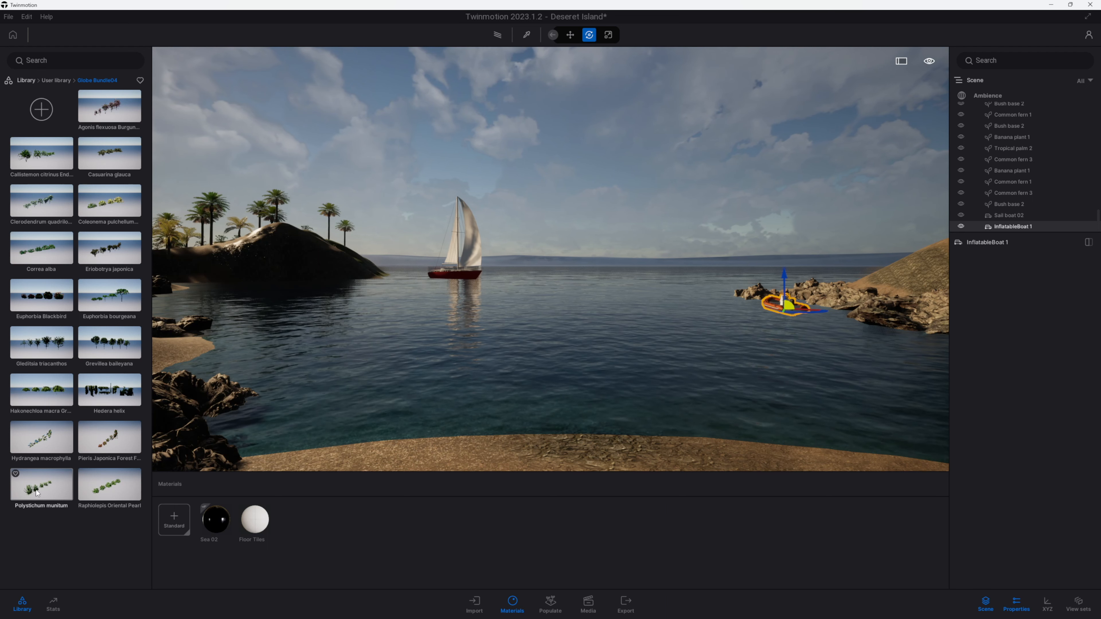
- Place the Polystichum munitum ferns from the user library on the beach and set Polystichum munitum002 beside the rocks
left_click_drag(36, 490, 375, 471)
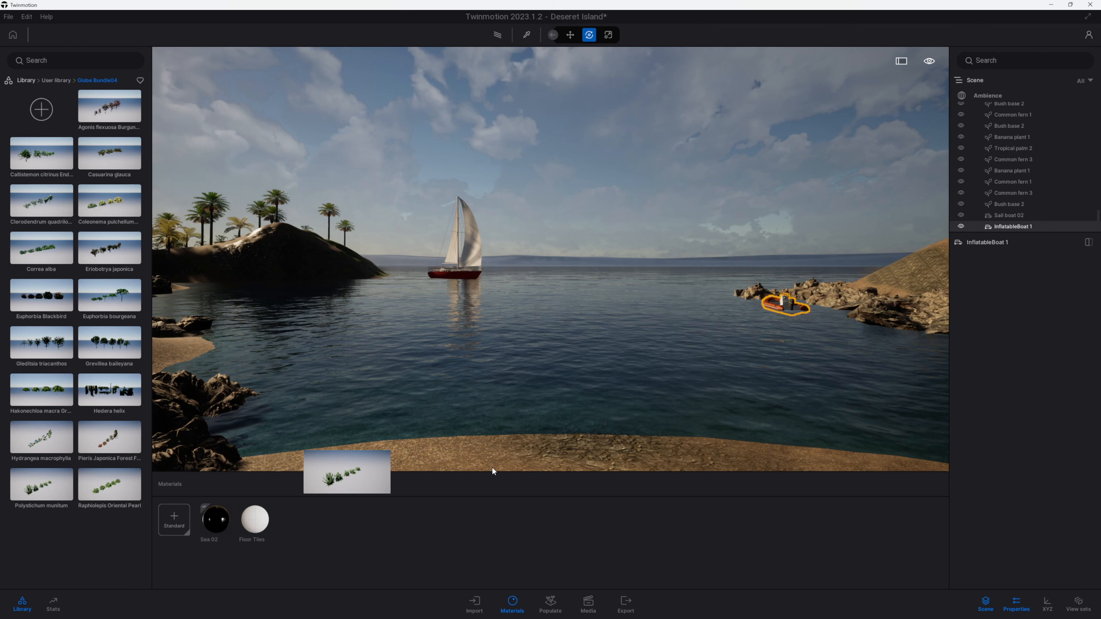
left_click_drag(492, 466, 491, 466)
right_click_drag(439, 407, 437, 405)
left_click_drag(462, 340, 806, 324)
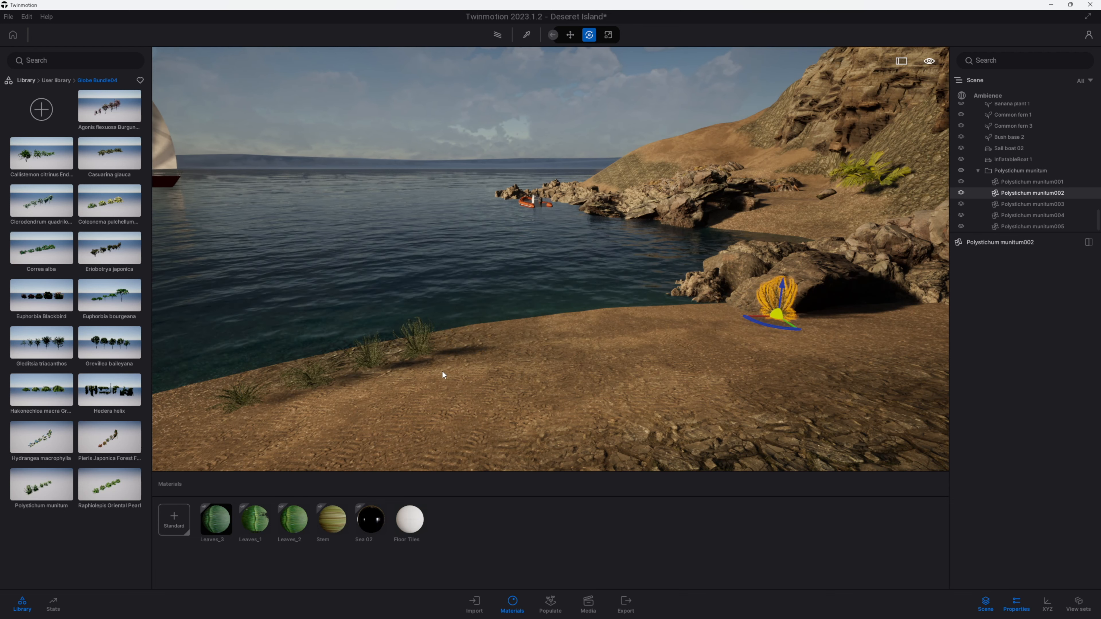
key("f")
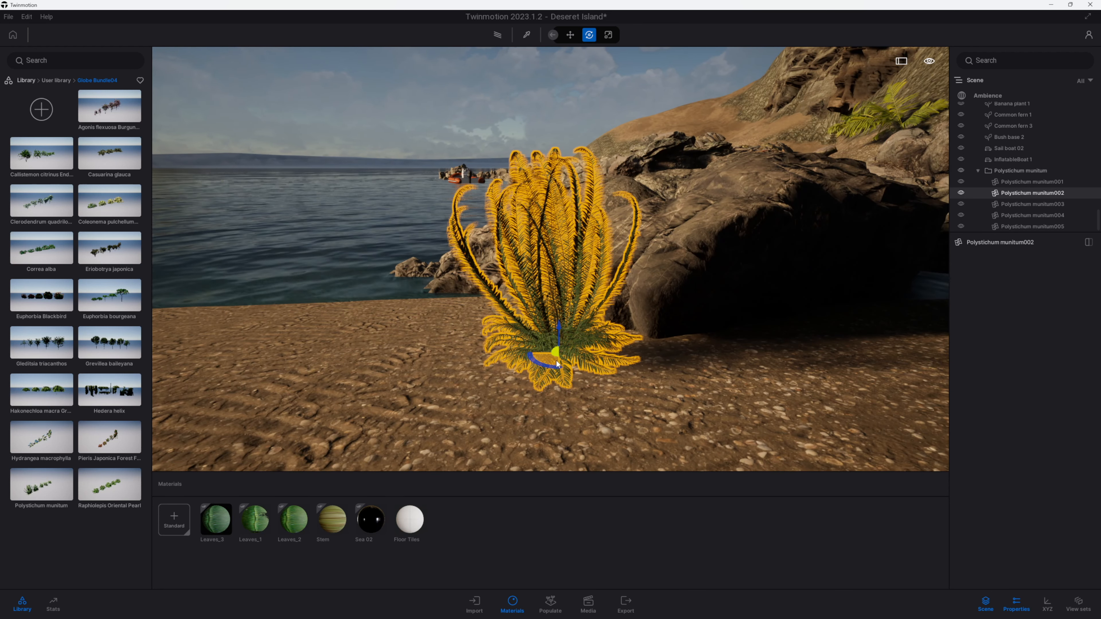
- Copy the Polystichum munitum002 fern and set the copy further along the foot of the beach rocks
left_click_drag(561, 364, 676, 373)
right_click_drag(607, 347, 341, 377)
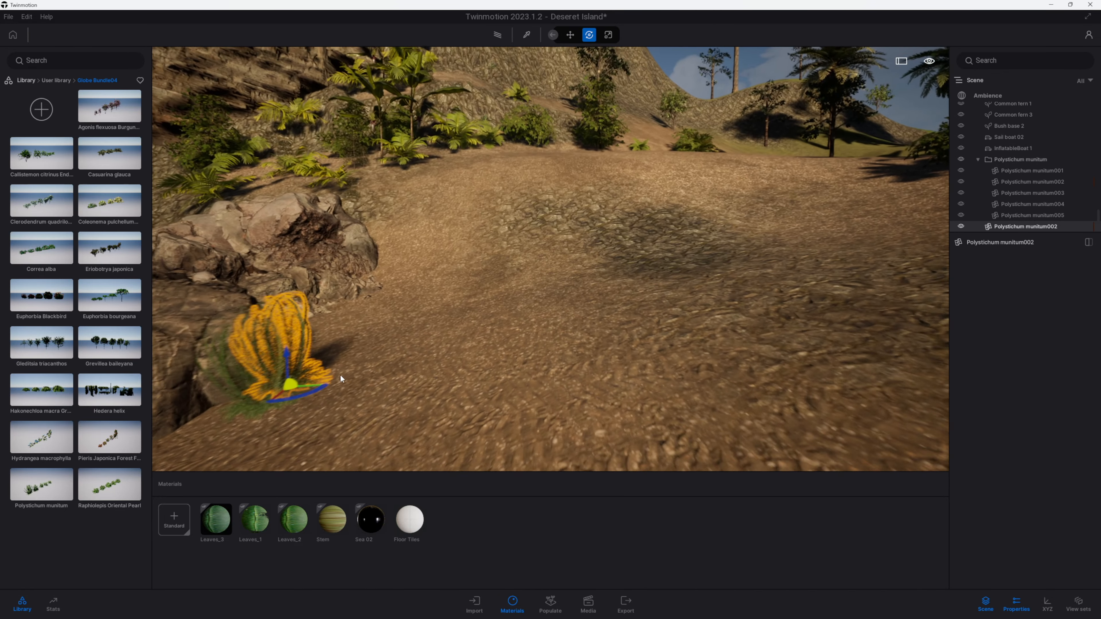
left_click_drag(308, 385, 375, 300)
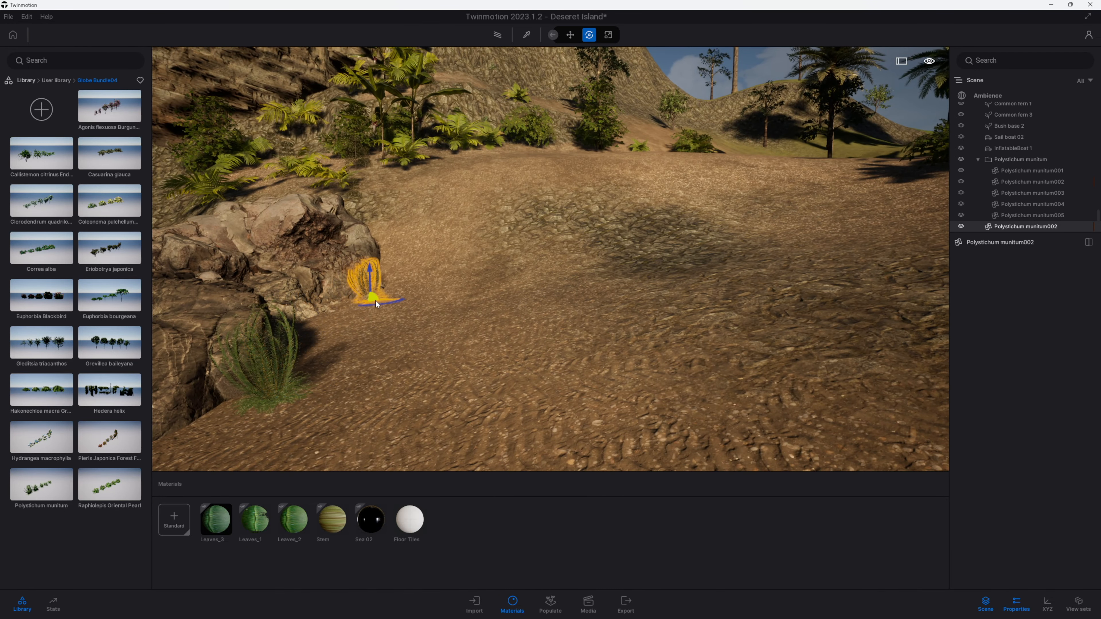
left_click(268, 388)
left_click_drag(284, 405, 785, 264)
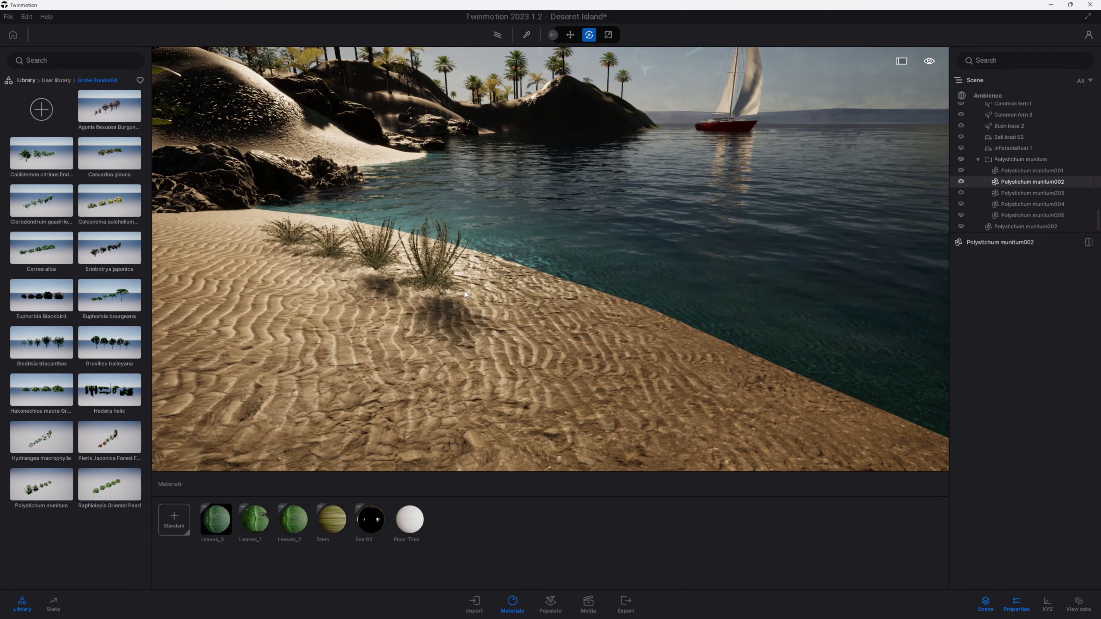
- Move the remaining Polystichum munitum ferns from the open sand to the shoreline rocks and the planted edge of the beach
right_click_drag(464, 291, 517, 312)
left_click_drag(518, 312, 274, 239)
left_click_drag(423, 272, 300, 241)
left_click_drag(469, 295, 199, 260)
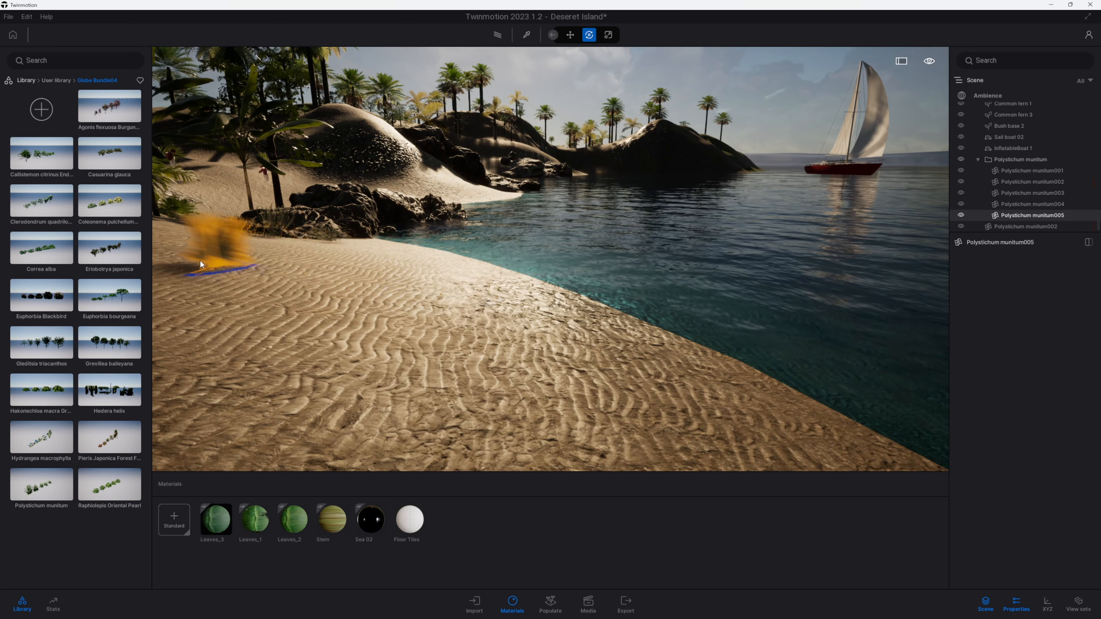
right_click_drag(405, 285, 449, 307)
key("e")
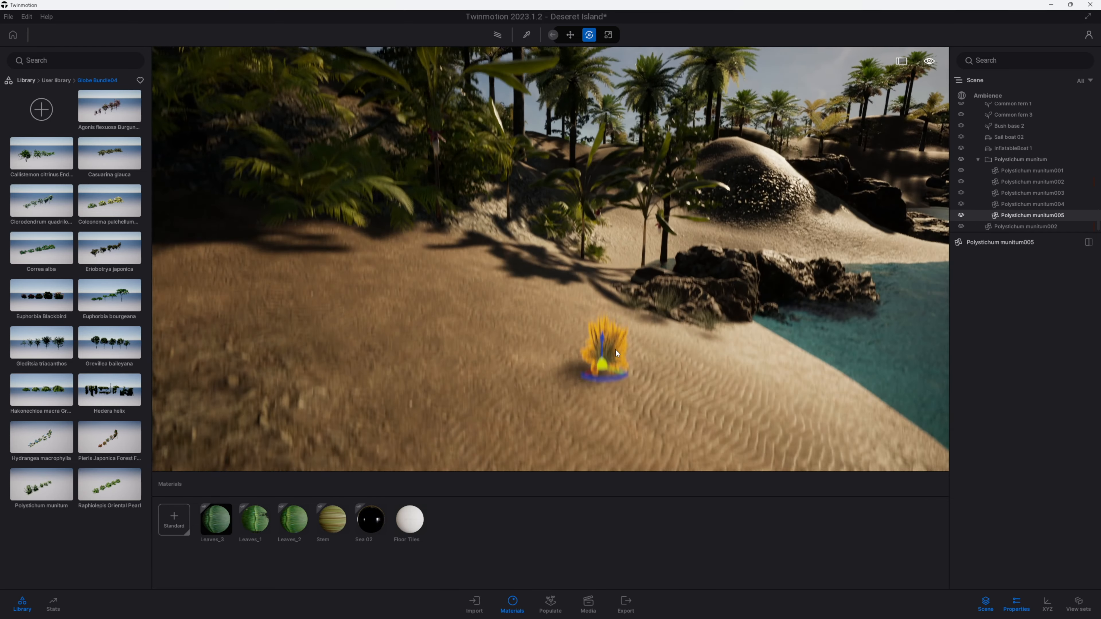
left_click_drag(601, 421, 476, 260)
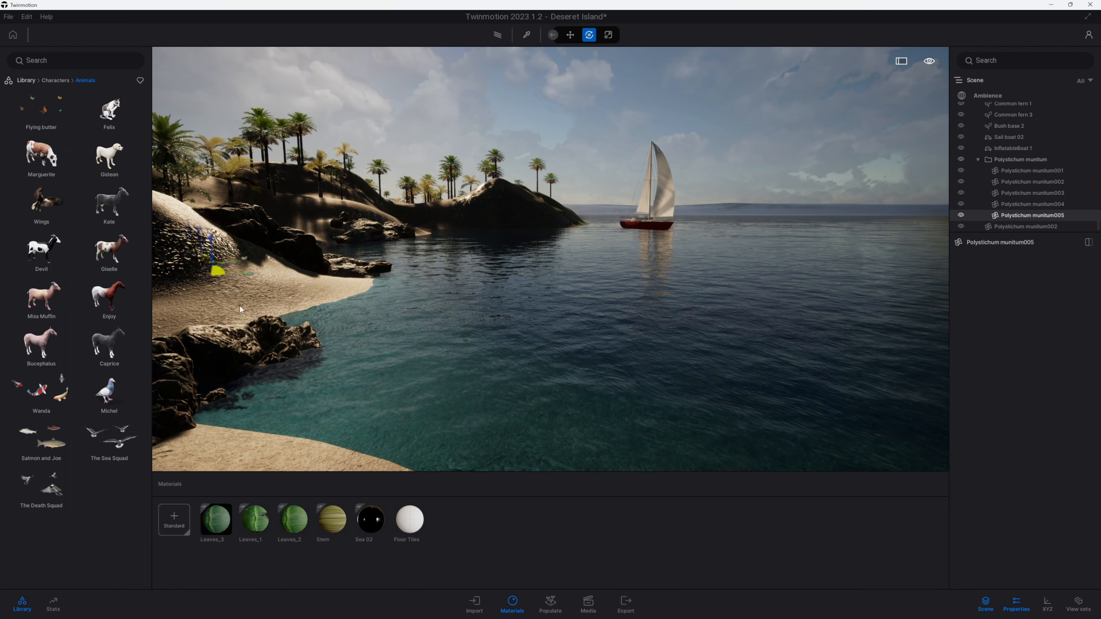
- Place several Flying butter butterfly groups from the library's animals around the palms and plants along the beach
left_click_drag(42, 108, 269, 394)
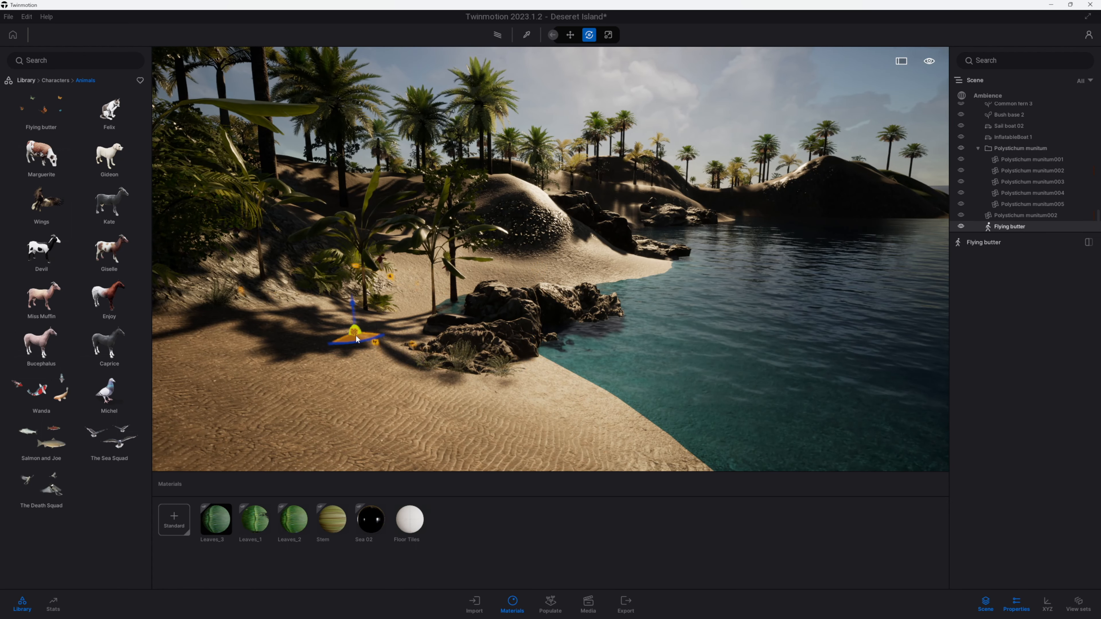
left_click_drag(355, 339, 323, 316)
right_click_drag(322, 316, 295, 316)
left_click_drag(41, 109, 477, 347)
- Add the Wanda and Salmon and Joe fish to the bay's water and The Sea Squad birds to the sky near the sailboat
left_click_drag(42, 392, 521, 412)
left_click_drag(110, 439, 543, 173)
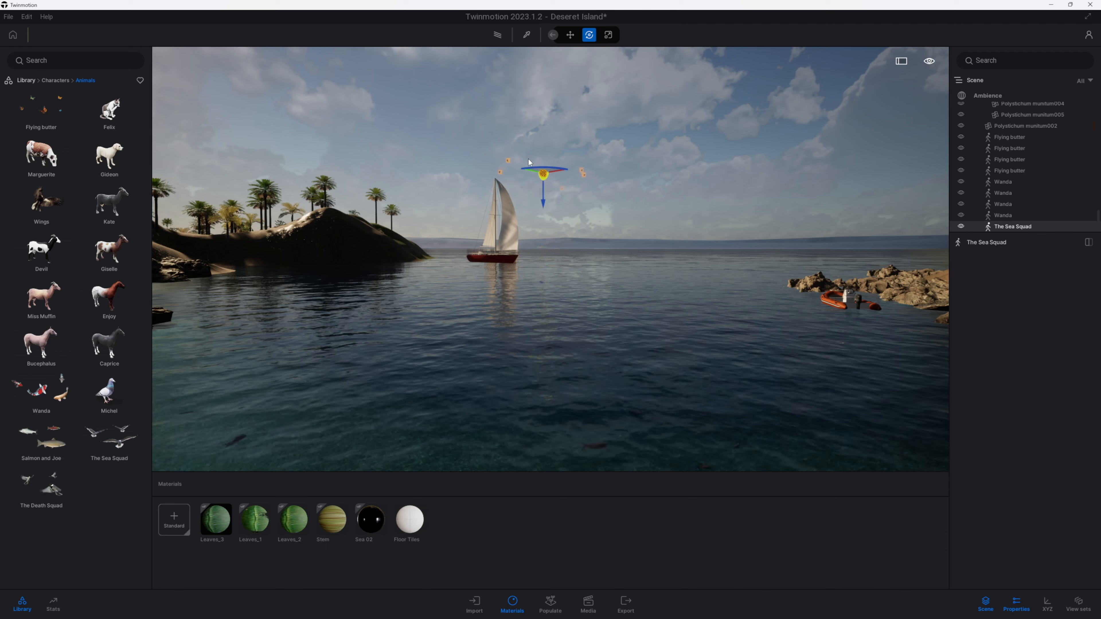
left_click_drag(60, 458, 591, 420)
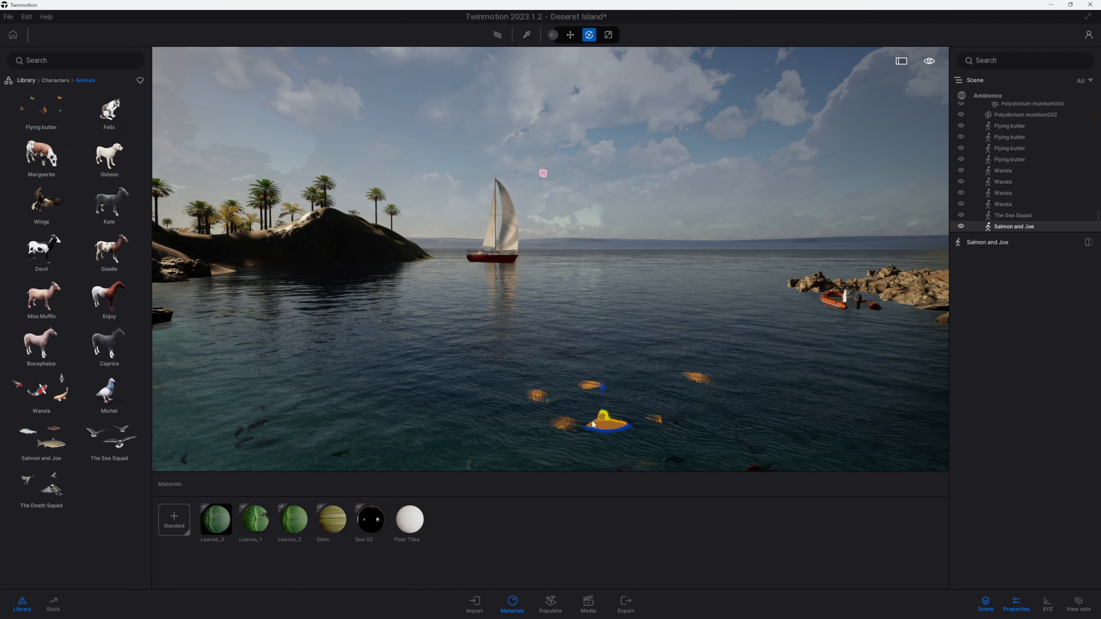